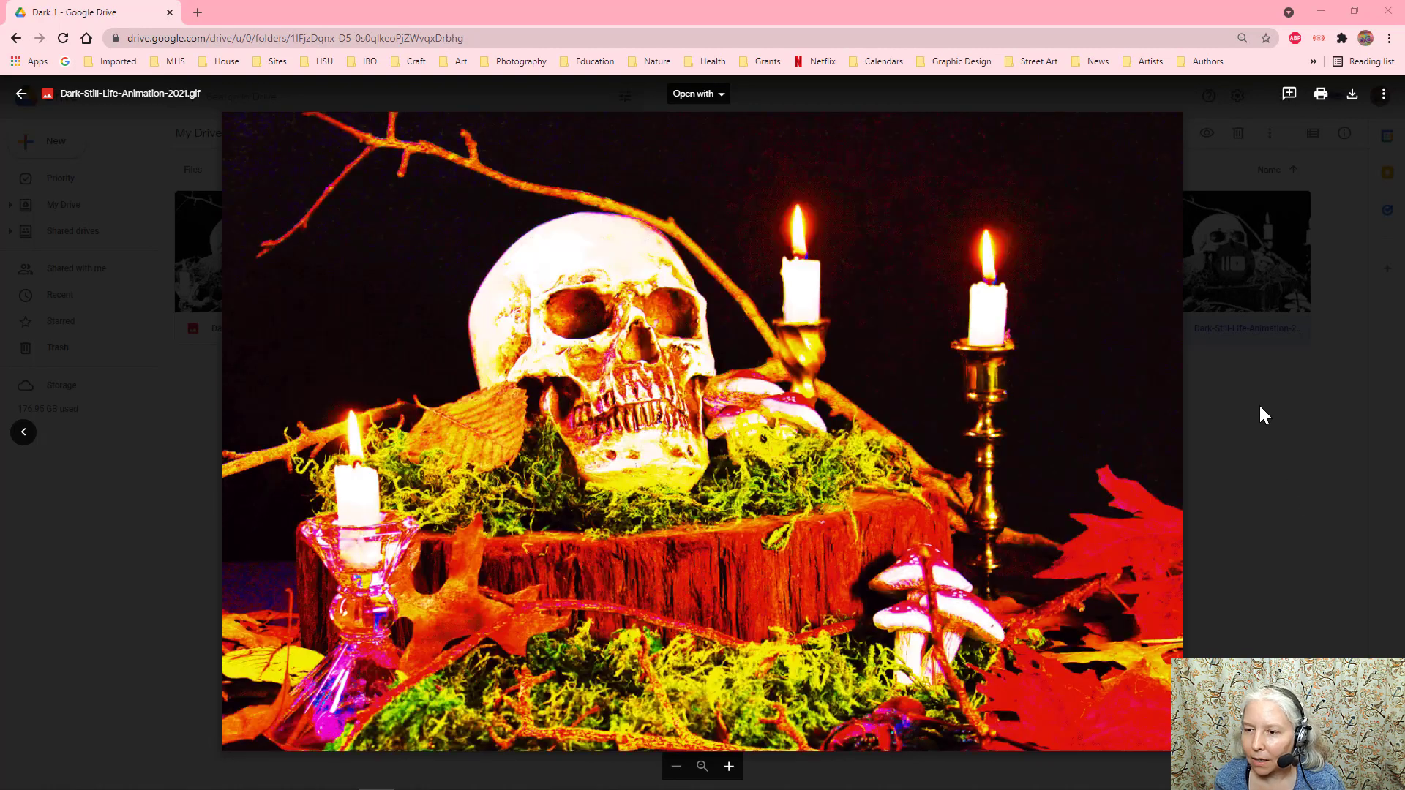
Step: Close the open GIF preview, go to the DSL 1 folder inside DSL Images, and view DSL-Animation.gif
{"action": "left_click", "coordinate": [1259, 404]}
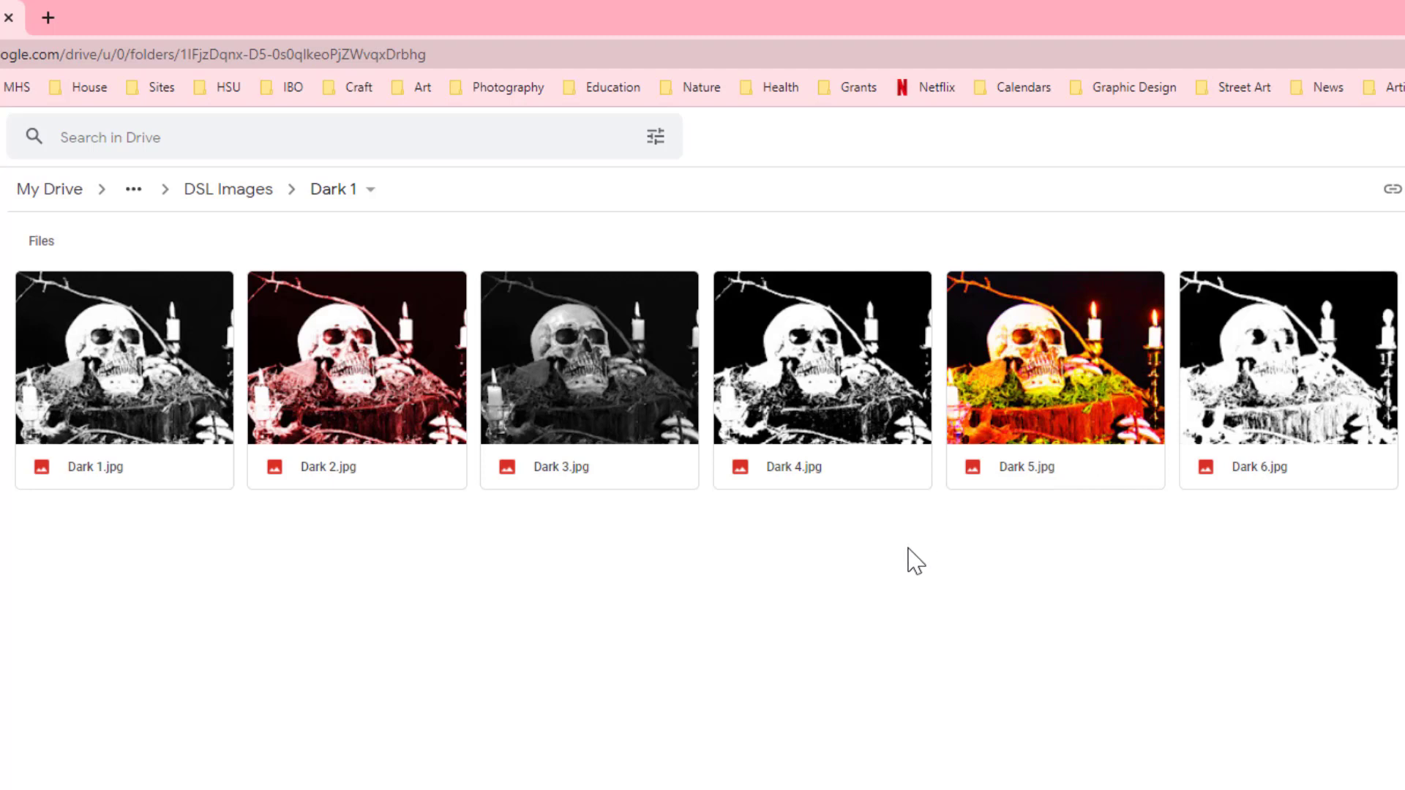
{"action": "left_click", "coordinate": [260, 191]}
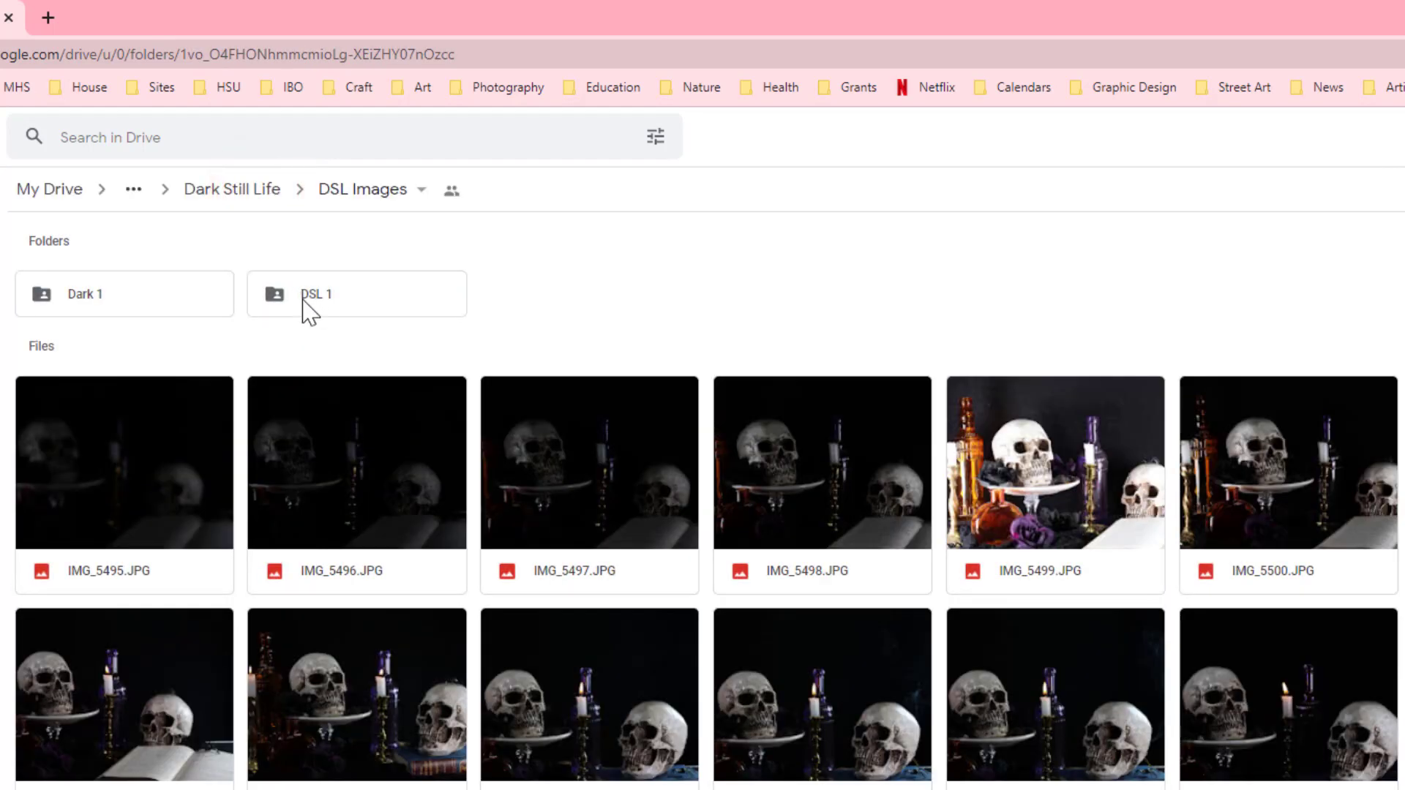
{"action": "double_click", "coordinate": [303, 300]}
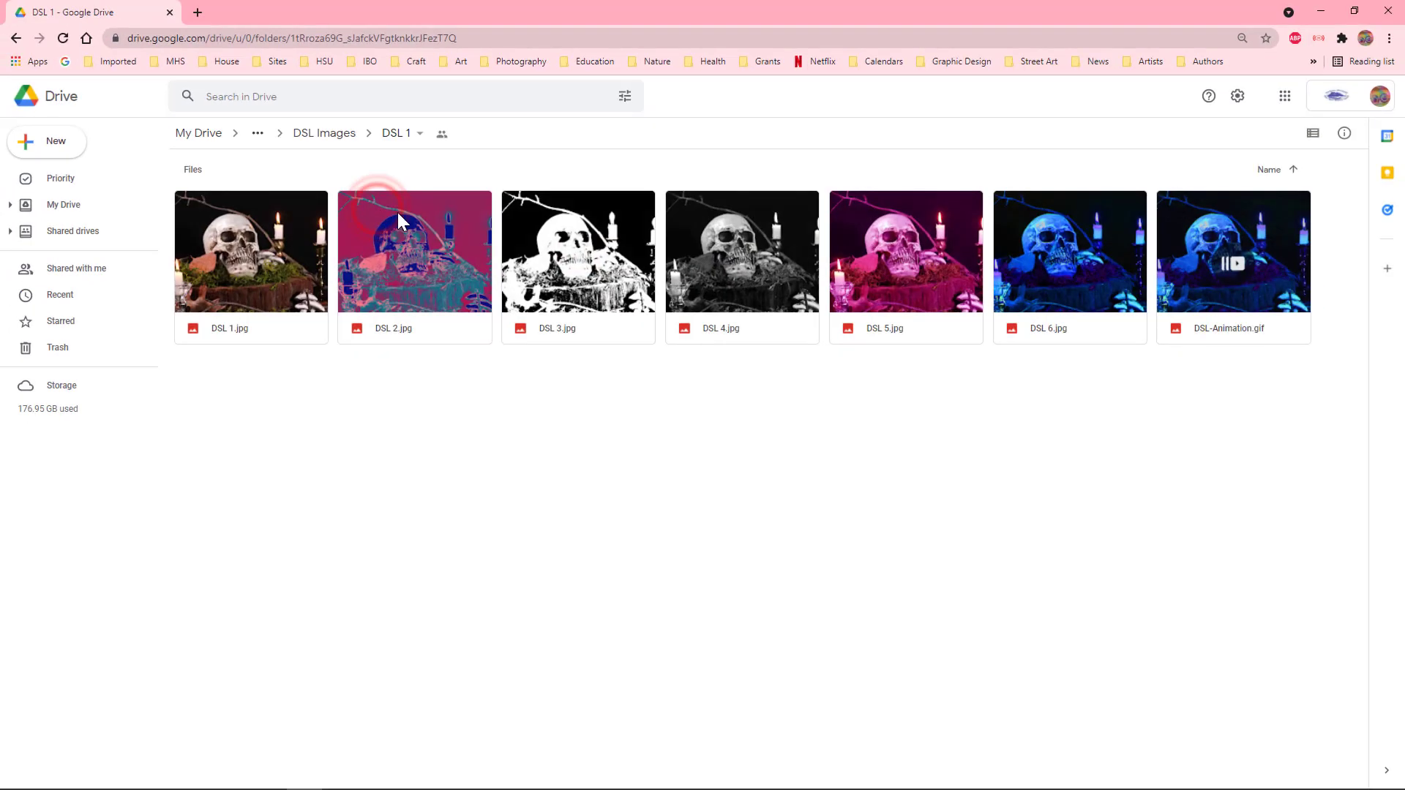
{"action": "double_click", "coordinate": [1253, 268]}
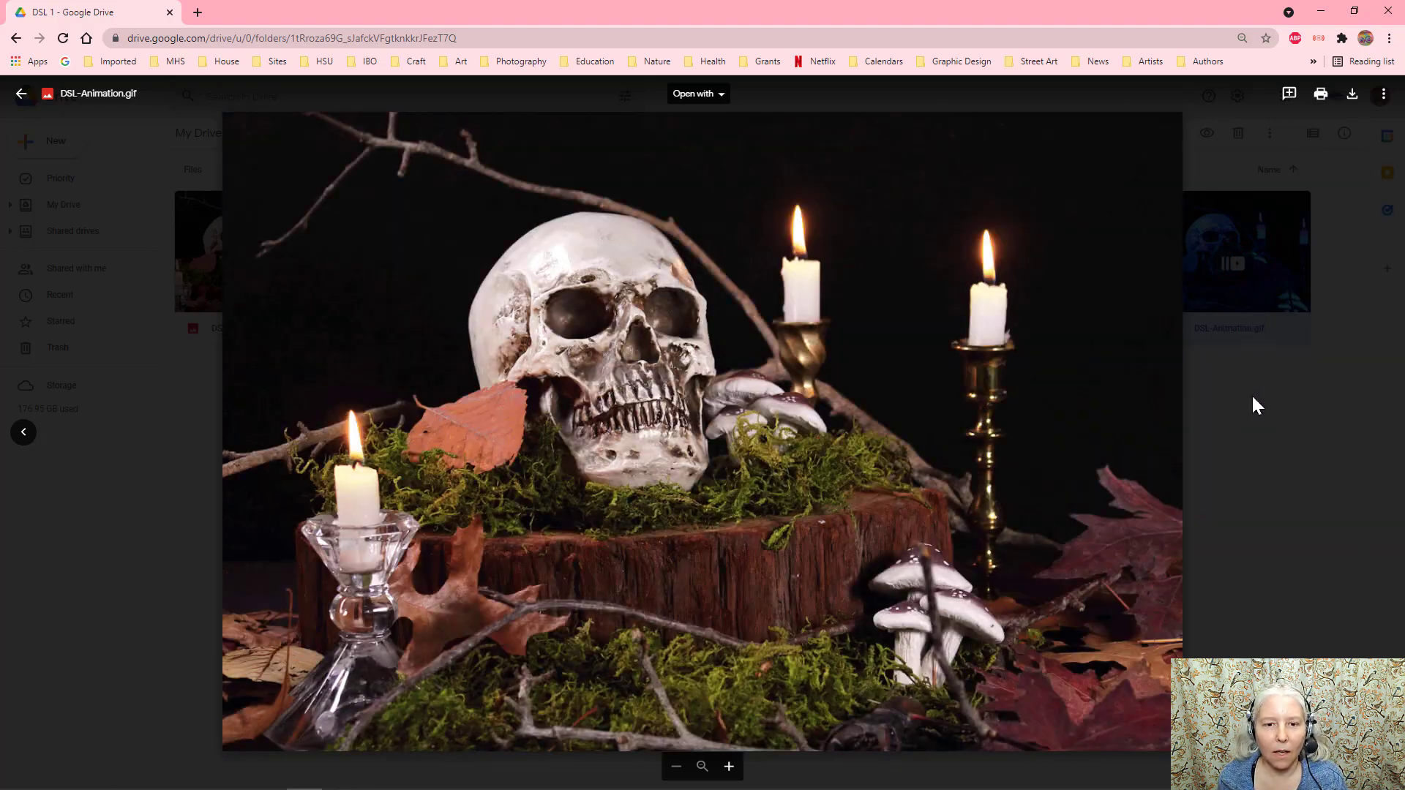
{"action": "left_click", "coordinate": [1252, 396]}
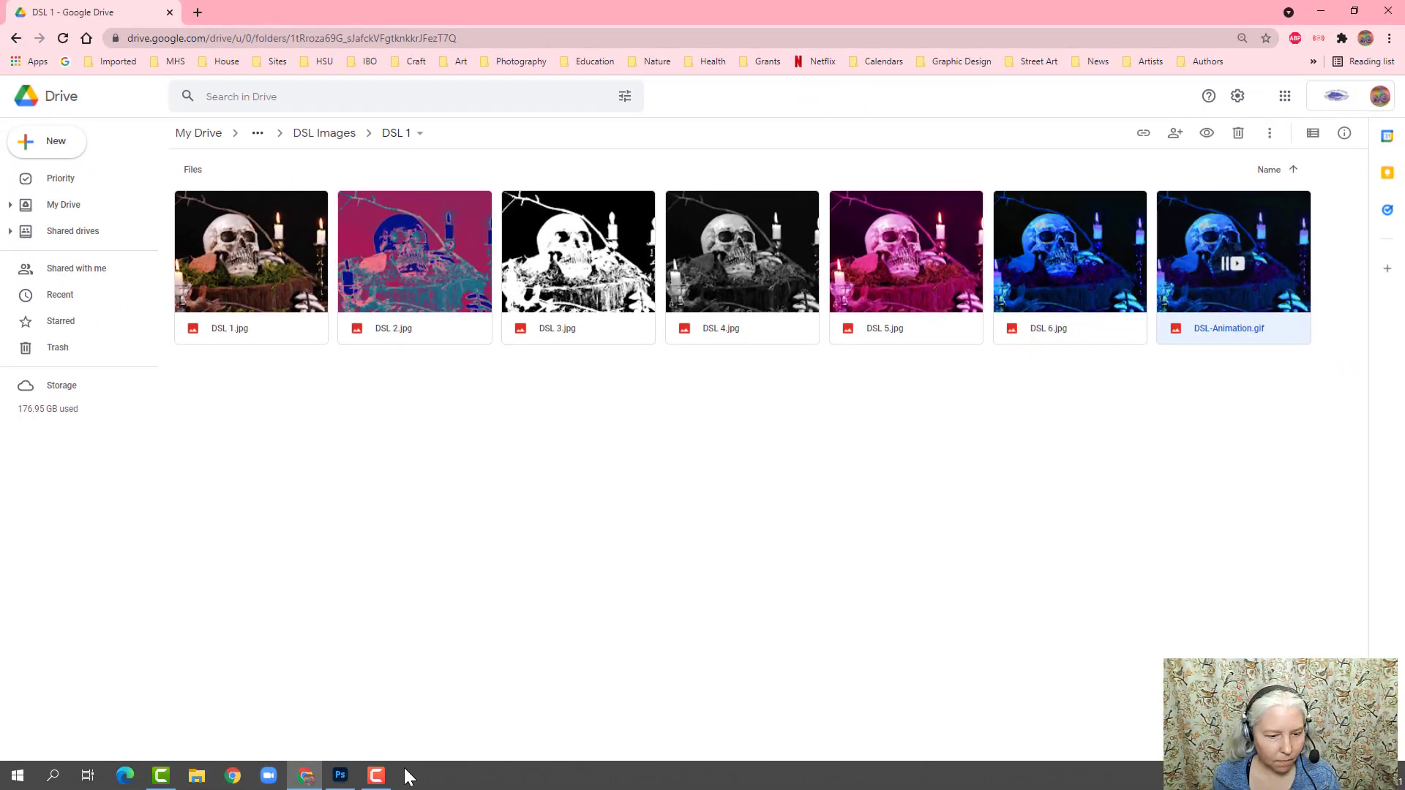
Step: Switch to Photoshop and add a Levels adjustment layer with the white input level set to 224
{"action": "left_click", "coordinate": [339, 775]}
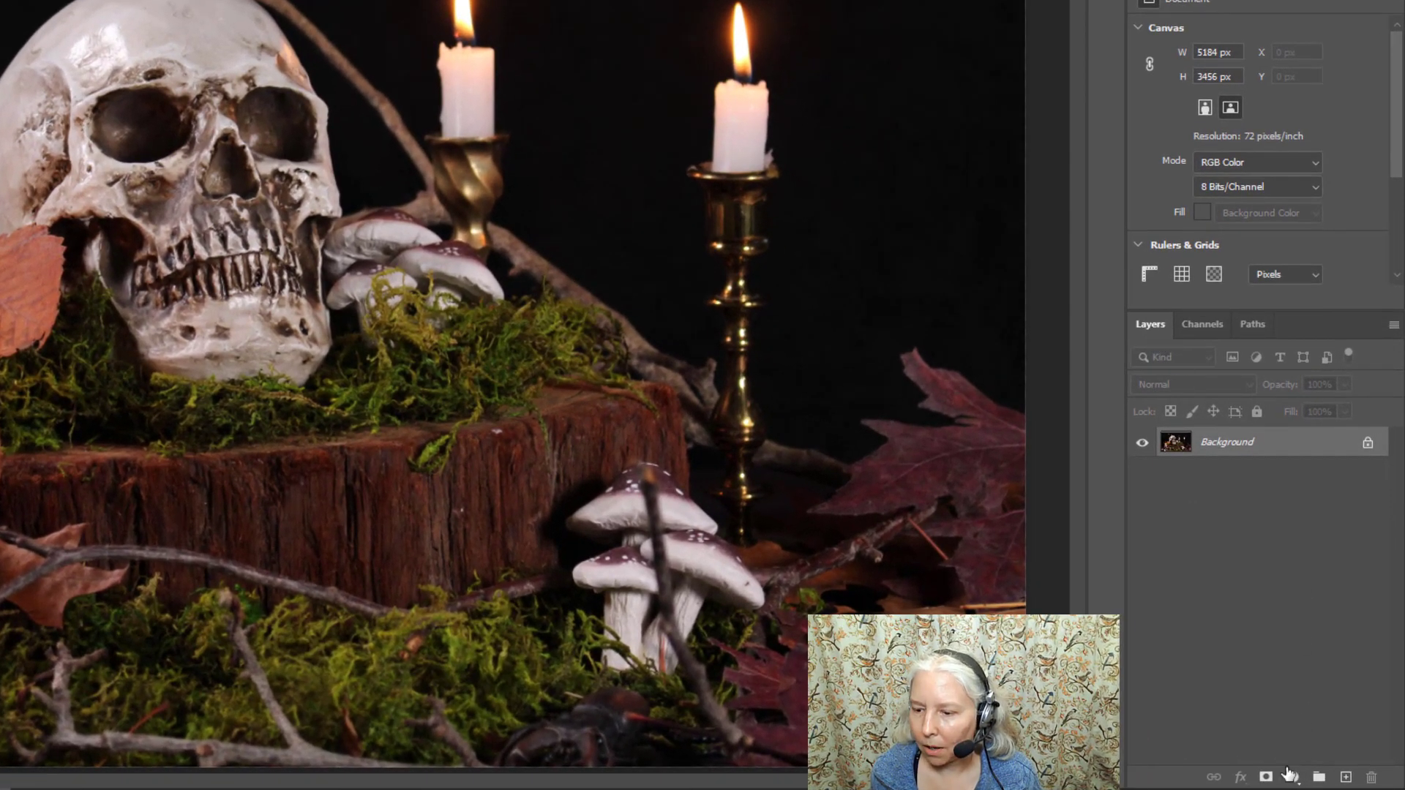
{"action": "left_click", "coordinate": [1293, 777]}
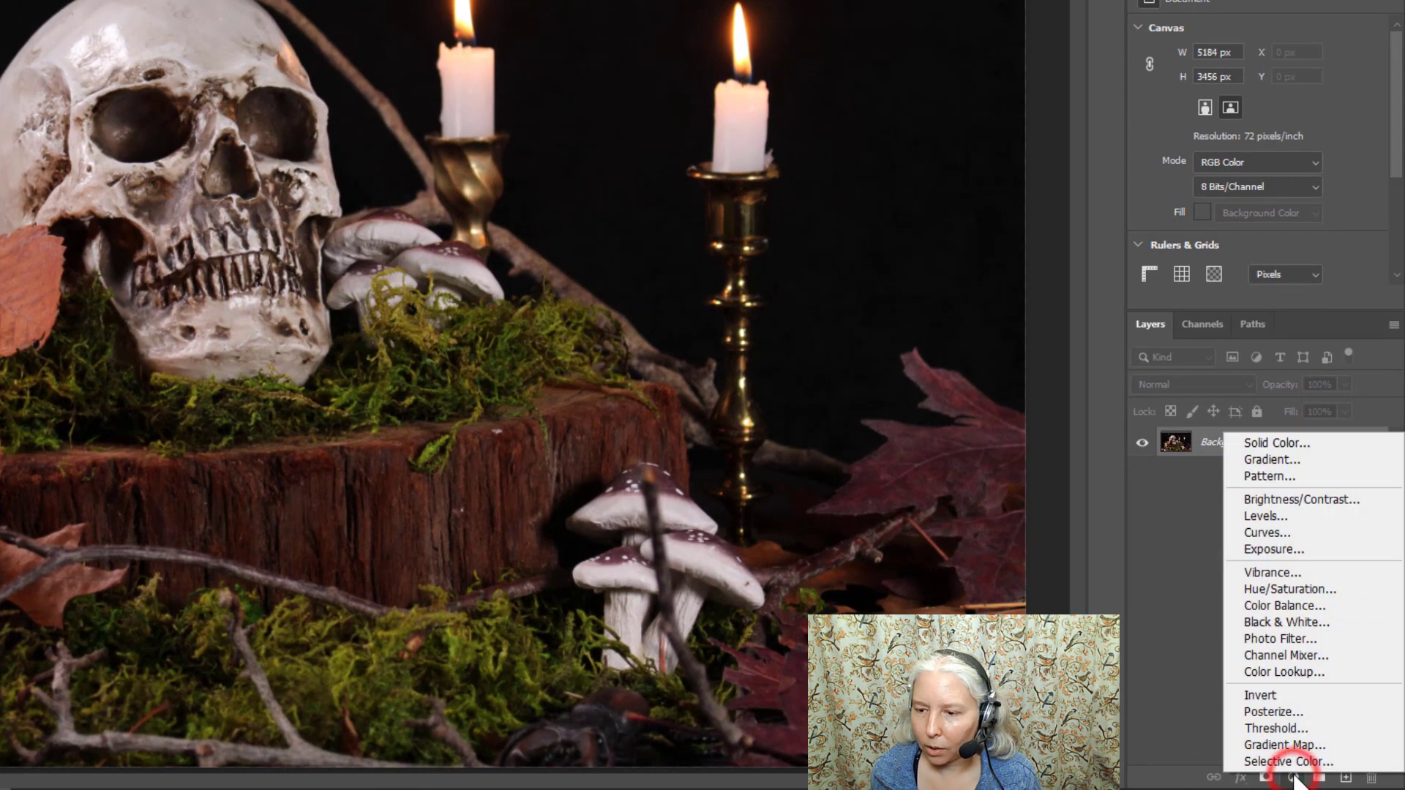
{"action": "left_click", "coordinate": [1274, 517]}
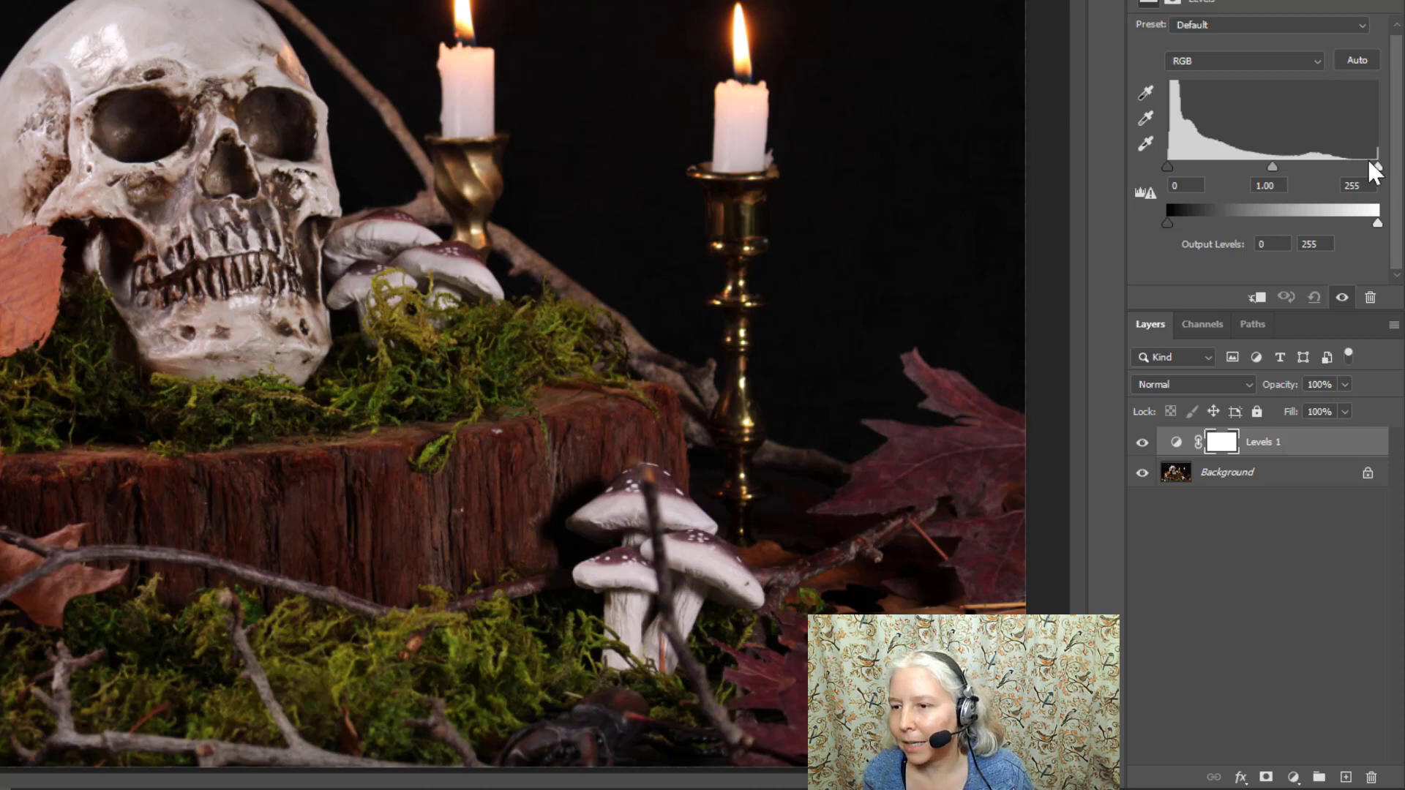
{"action": "left_click_drag", "start_coordinate": [1379, 168], "coordinate": [1355, 167]}
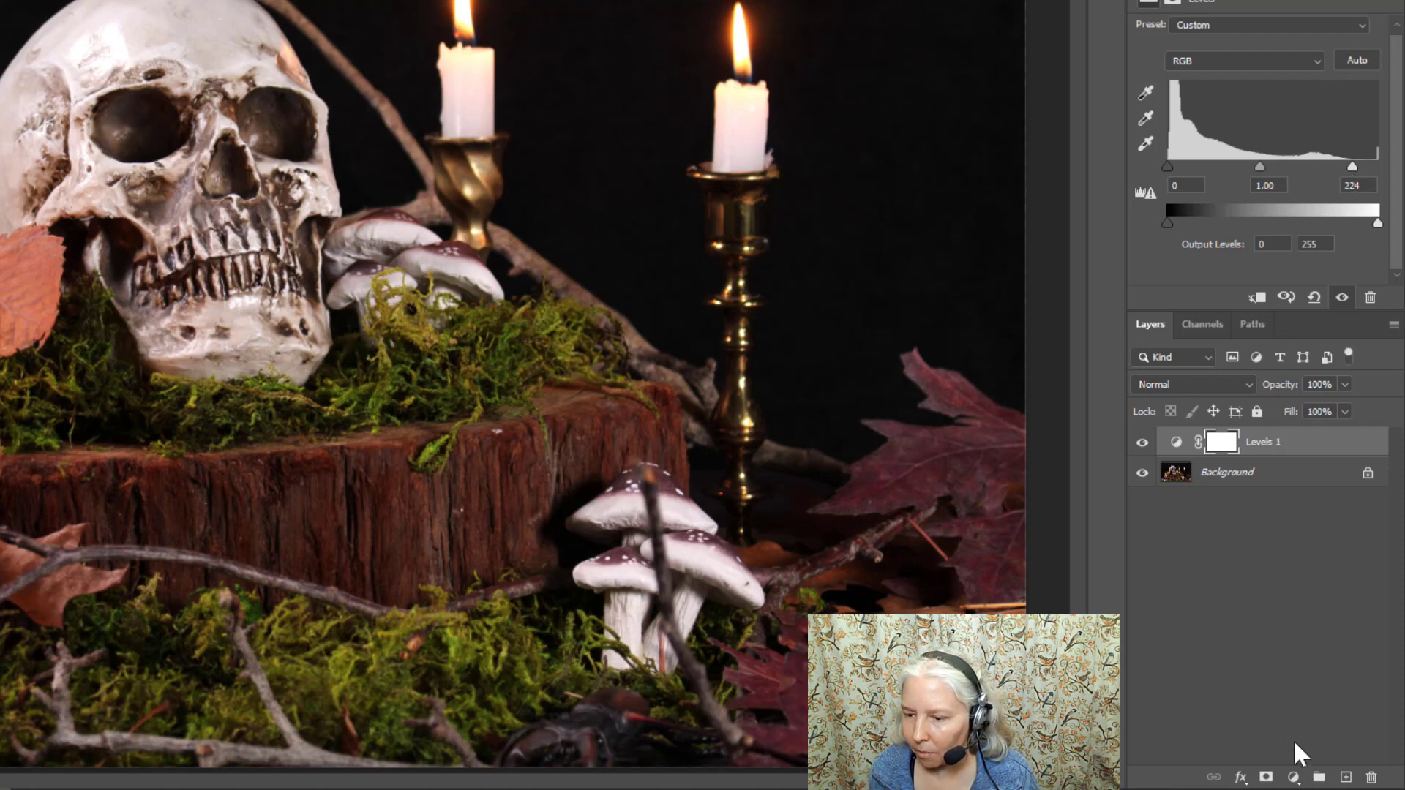
Step: Add a Gradient Map adjustment layer above the Levels layer and apply the Red_01 preset from the Reds group
{"action": "left_click", "coordinate": [1294, 776]}
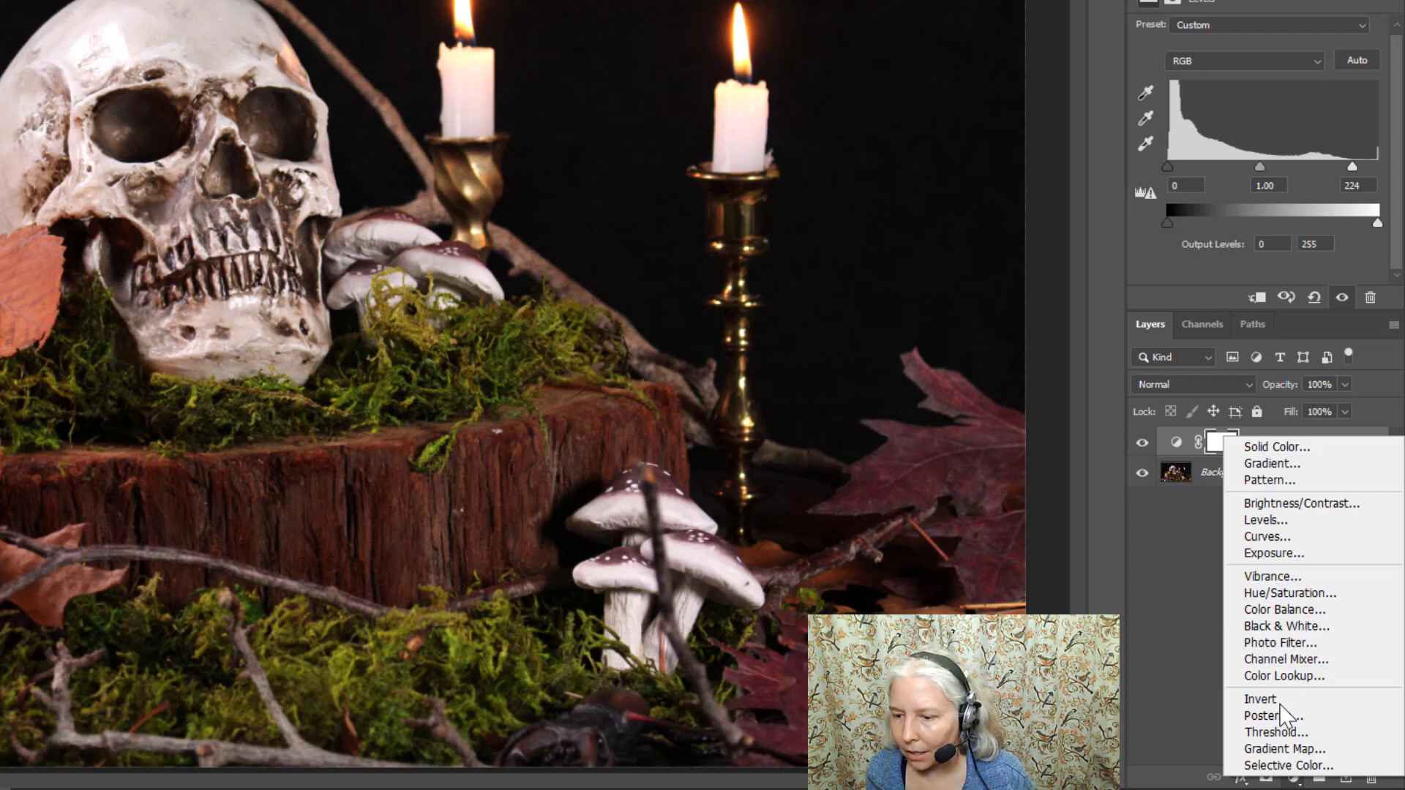
{"action": "left_click", "coordinate": [1288, 748]}
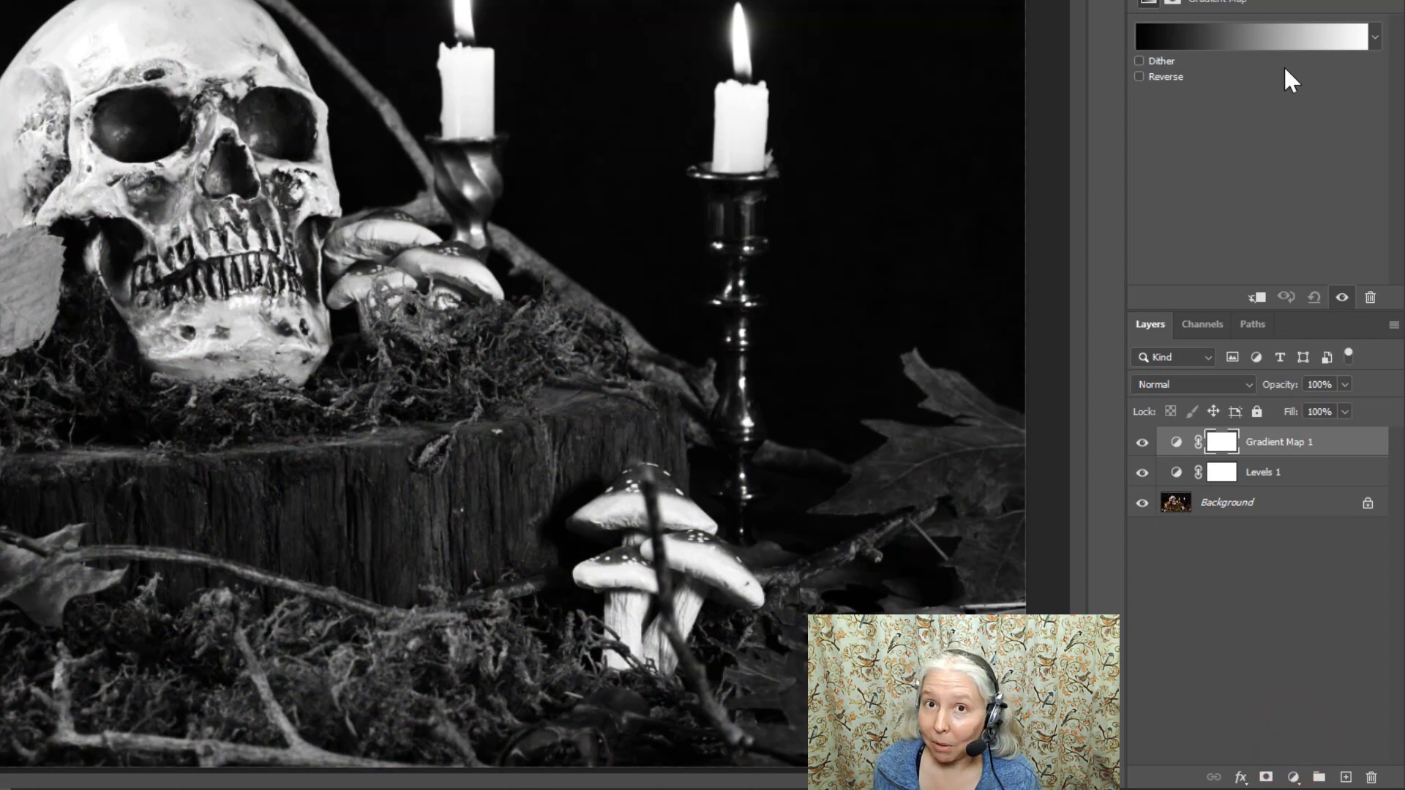
{"action": "left_click", "coordinate": [1376, 38]}
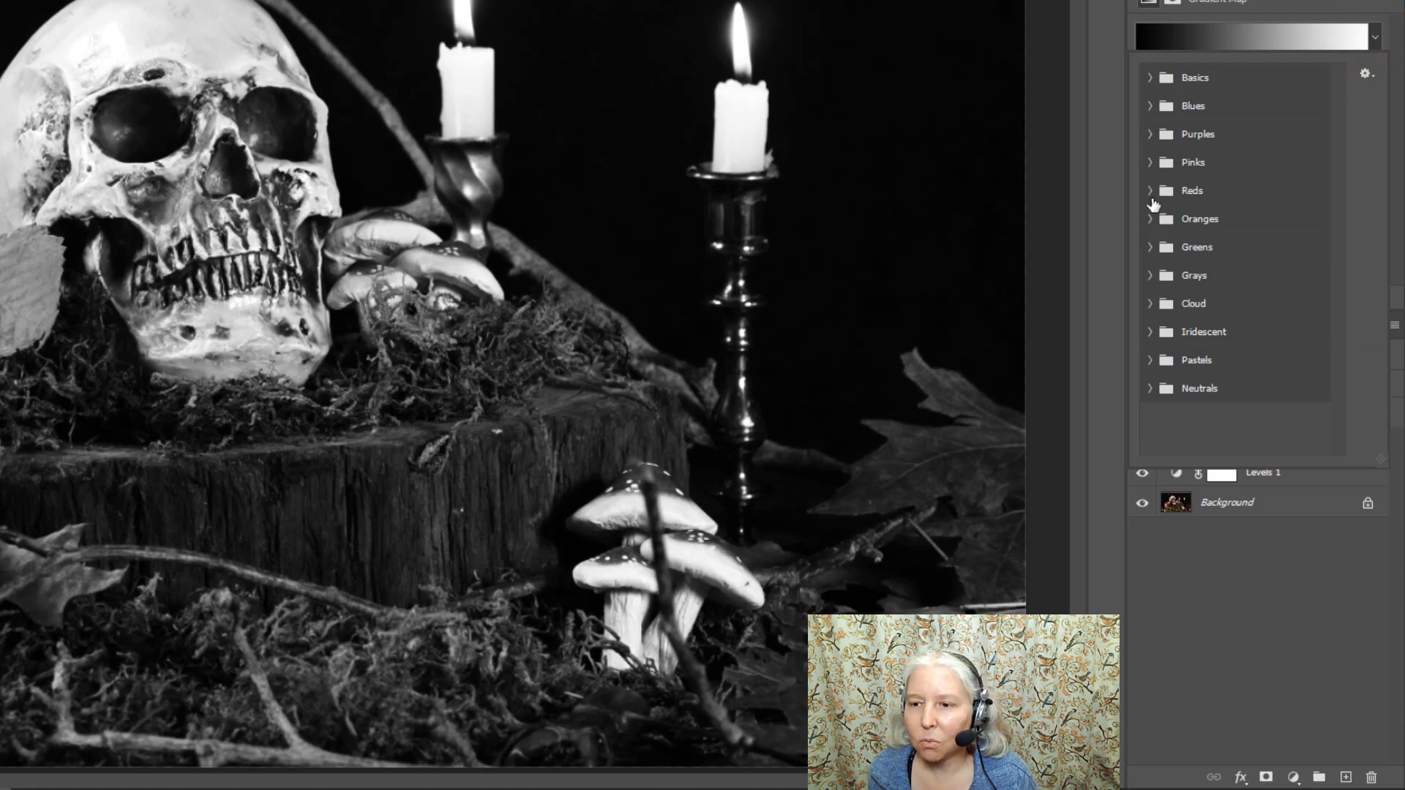
{"action": "left_click", "coordinate": [1150, 192]}
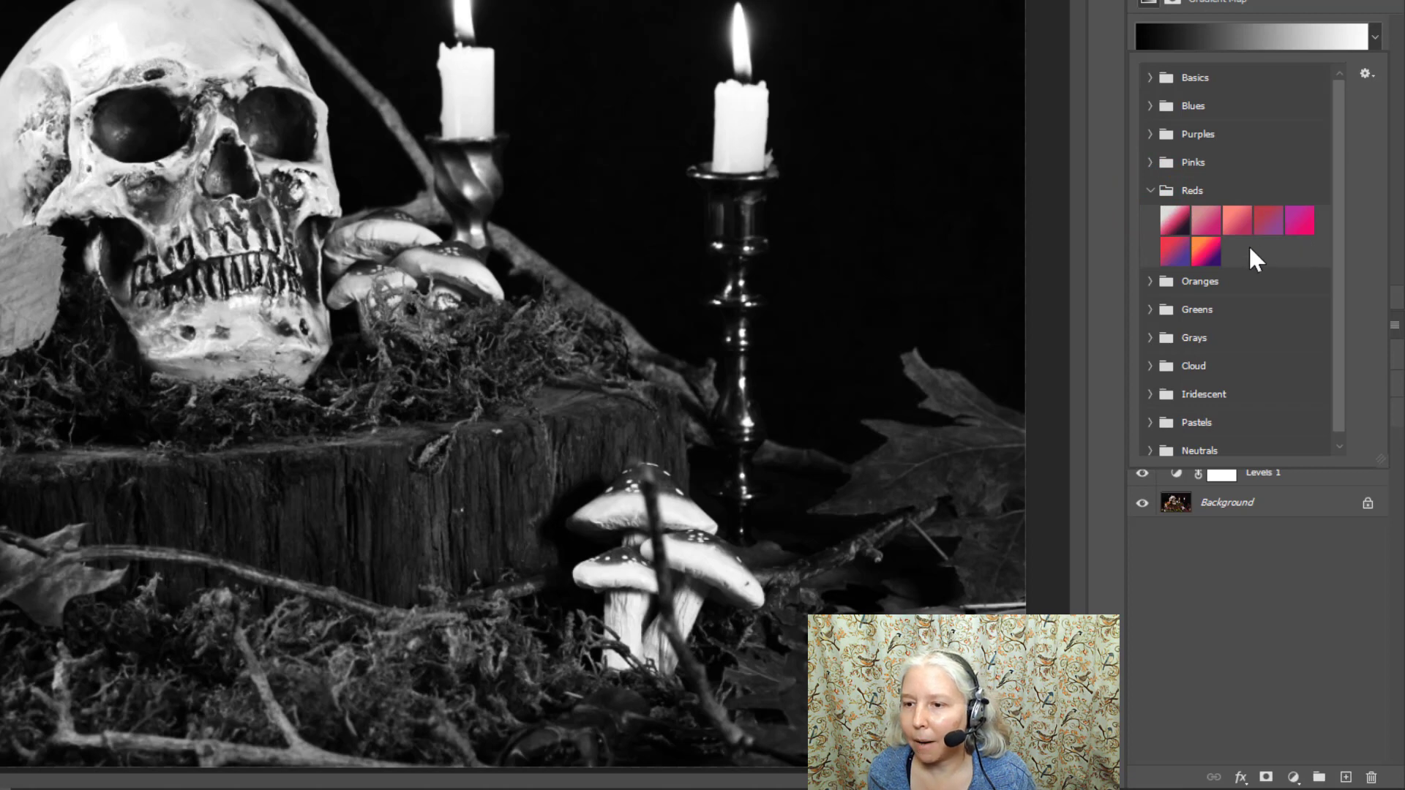
{"action": "left_click", "coordinate": [1173, 217]}
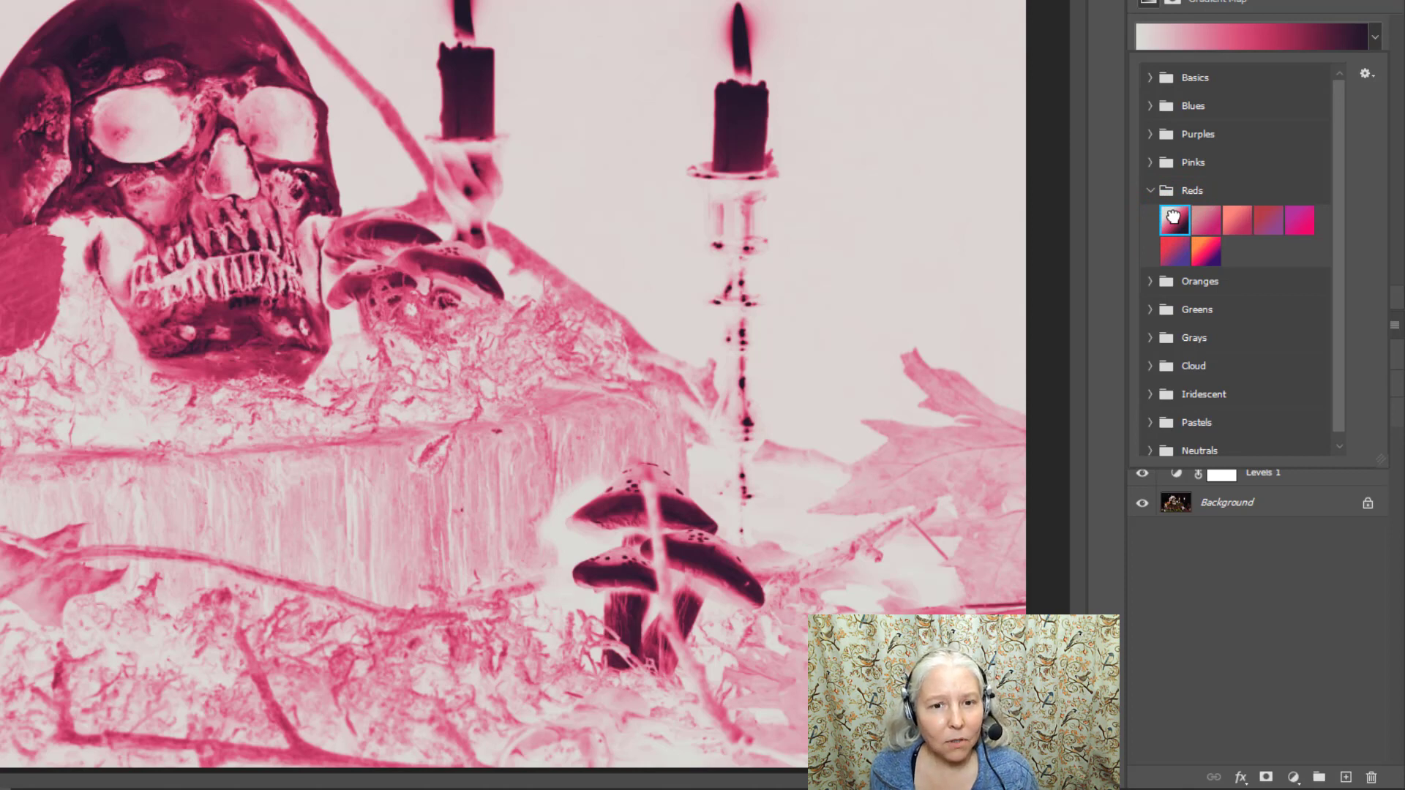
Step: Edit the gradient map's gradient and move its light grey starting stop to location 36%
{"action": "left_click", "coordinate": [1227, 31]}
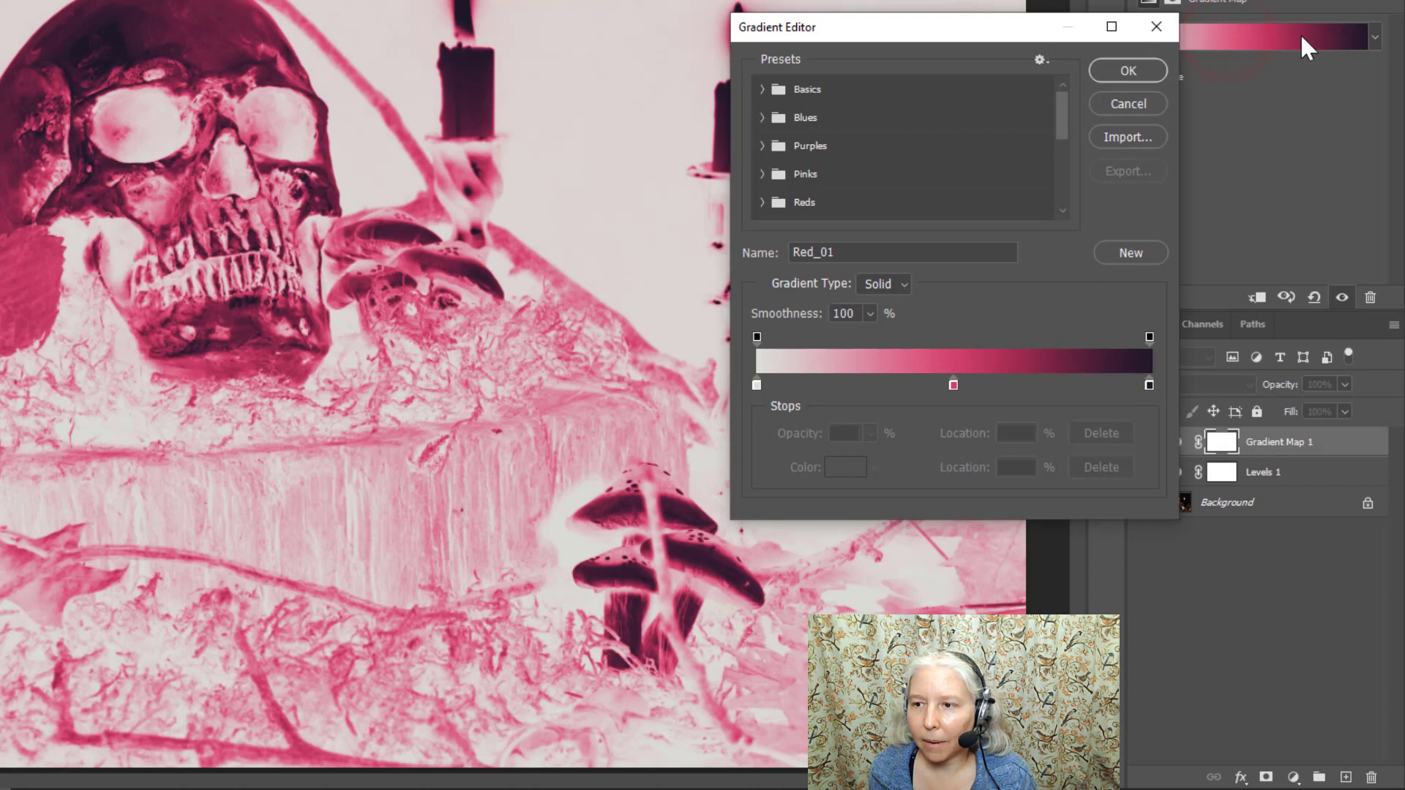
{"action": "left_click", "coordinate": [952, 379]}
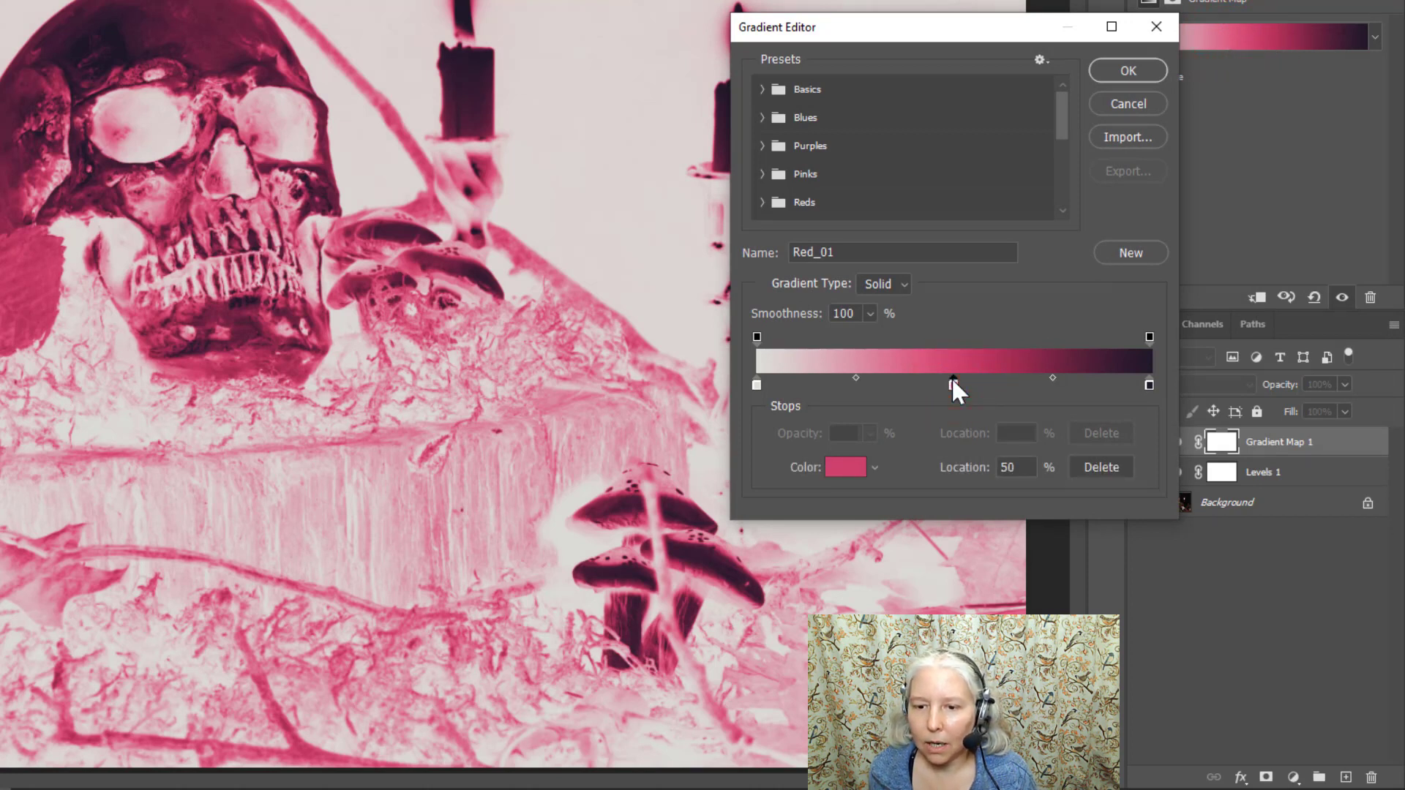
{"action": "left_click", "coordinate": [952, 379]}
{"action": "left_click_drag", "start_coordinate": [757, 384], "coordinate": [898, 382]}
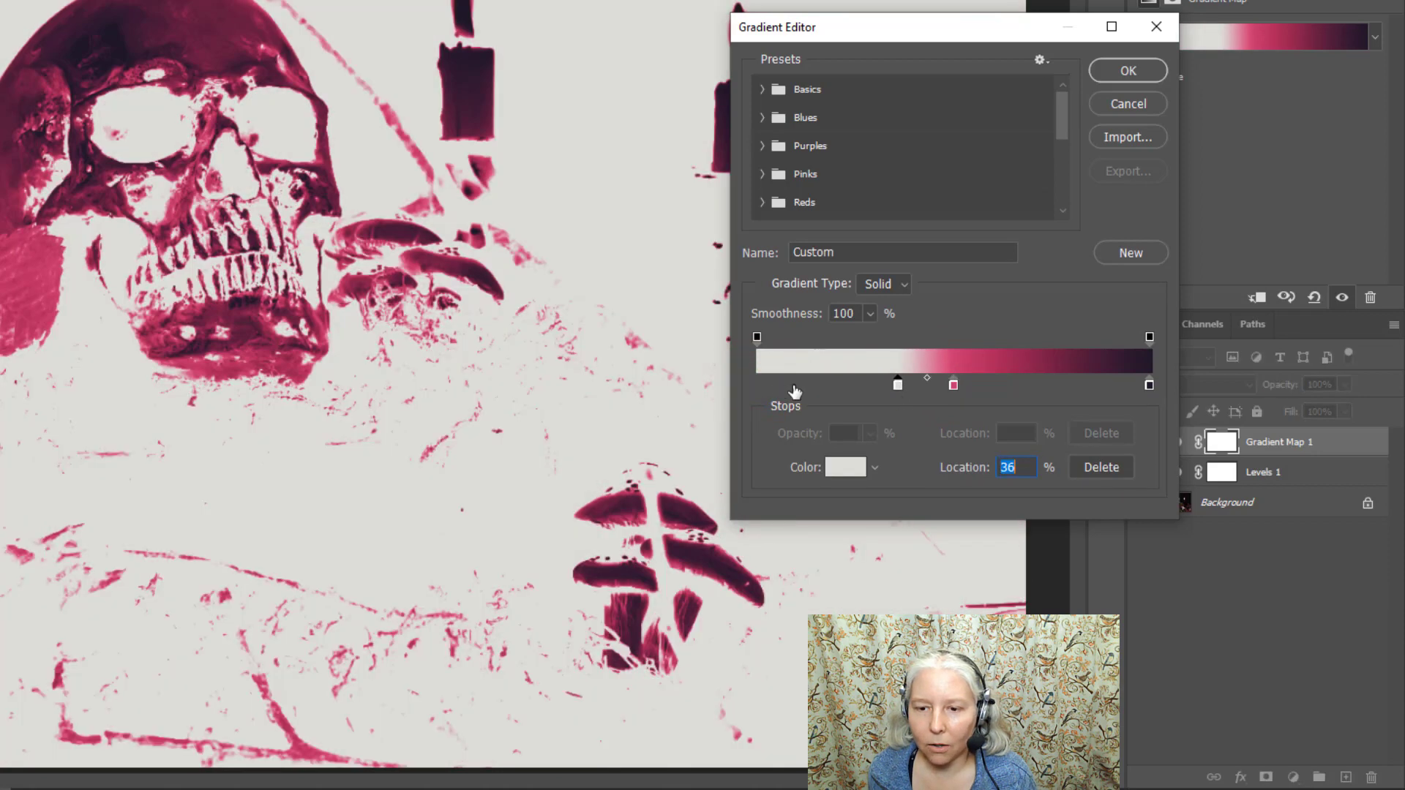
Step: Add a color stop at location 0% of the gradient and set it to dark purple 3a1143
{"action": "left_click", "coordinate": [758, 382]}
{"action": "double_click", "coordinate": [757, 384]}
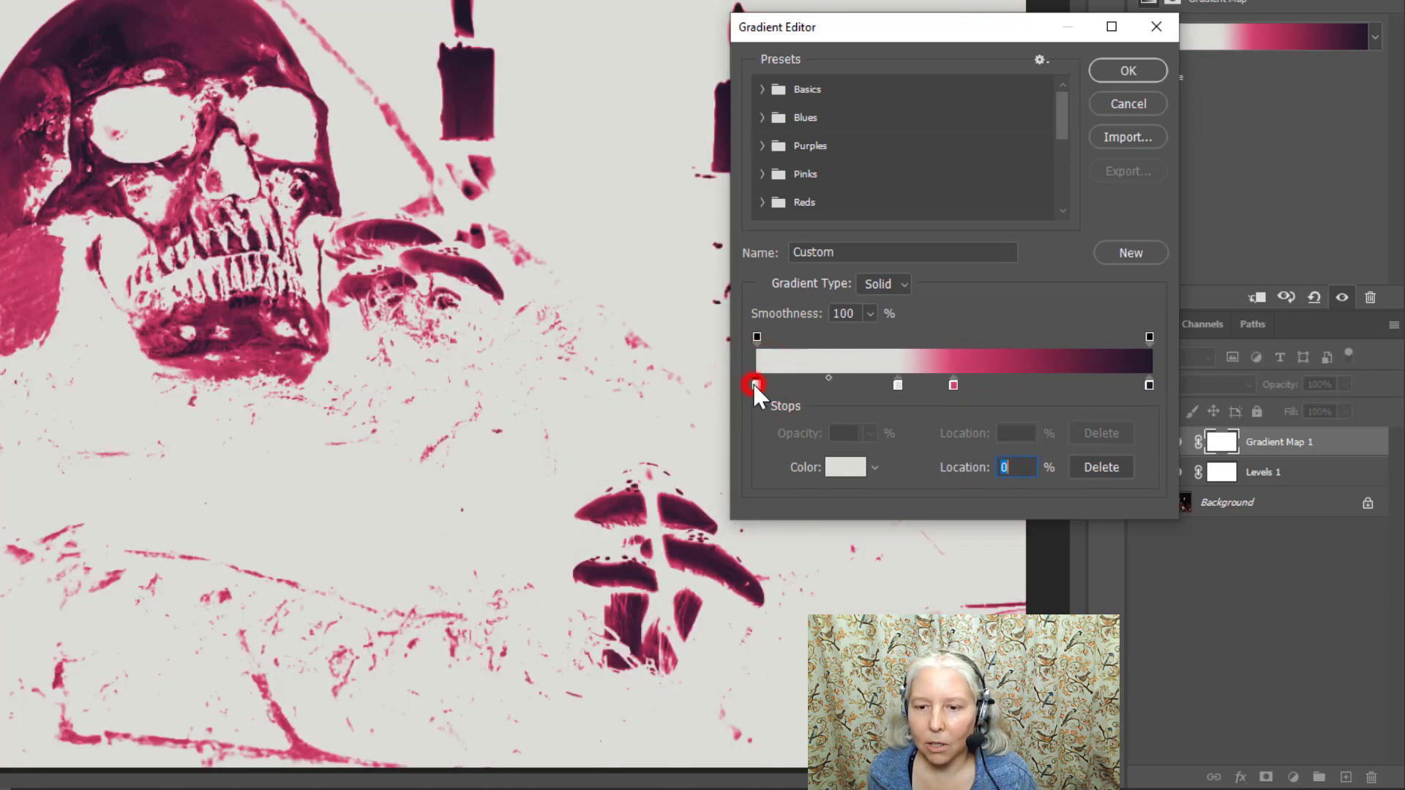
{"action": "left_click", "coordinate": [705, 483]}
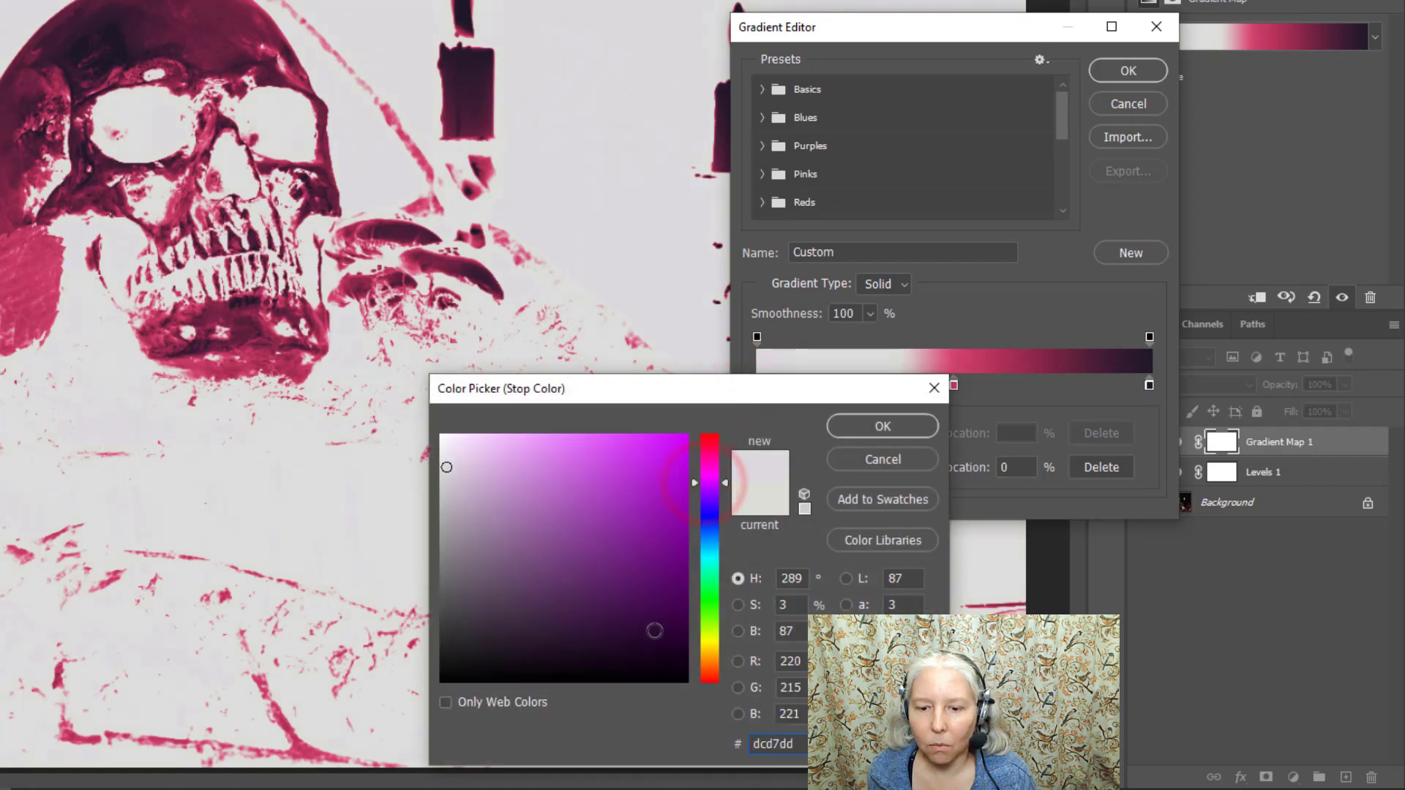
{"action": "left_click", "coordinate": [654, 631]}
{"action": "left_click", "coordinate": [652, 590]}
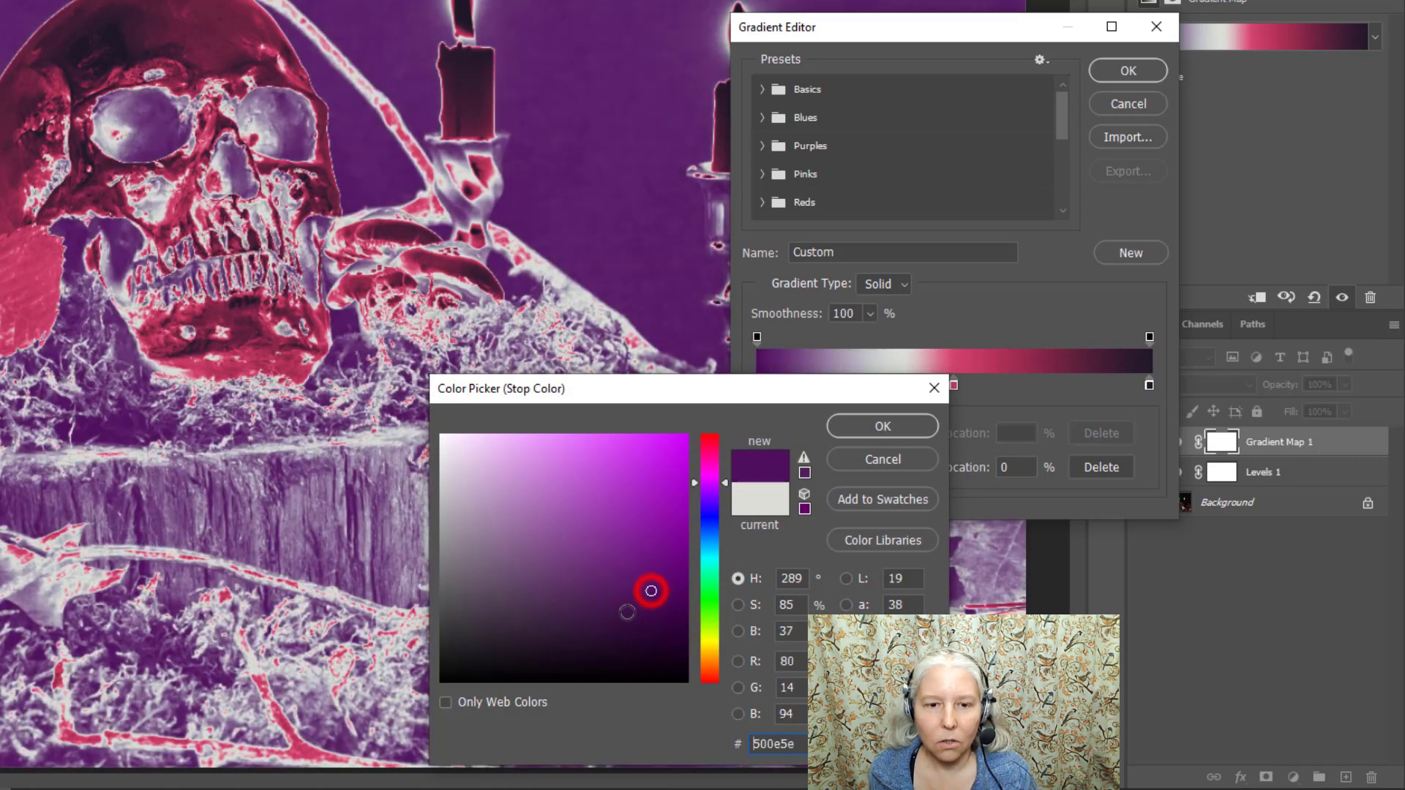
{"action": "left_click", "coordinate": [626, 617]}
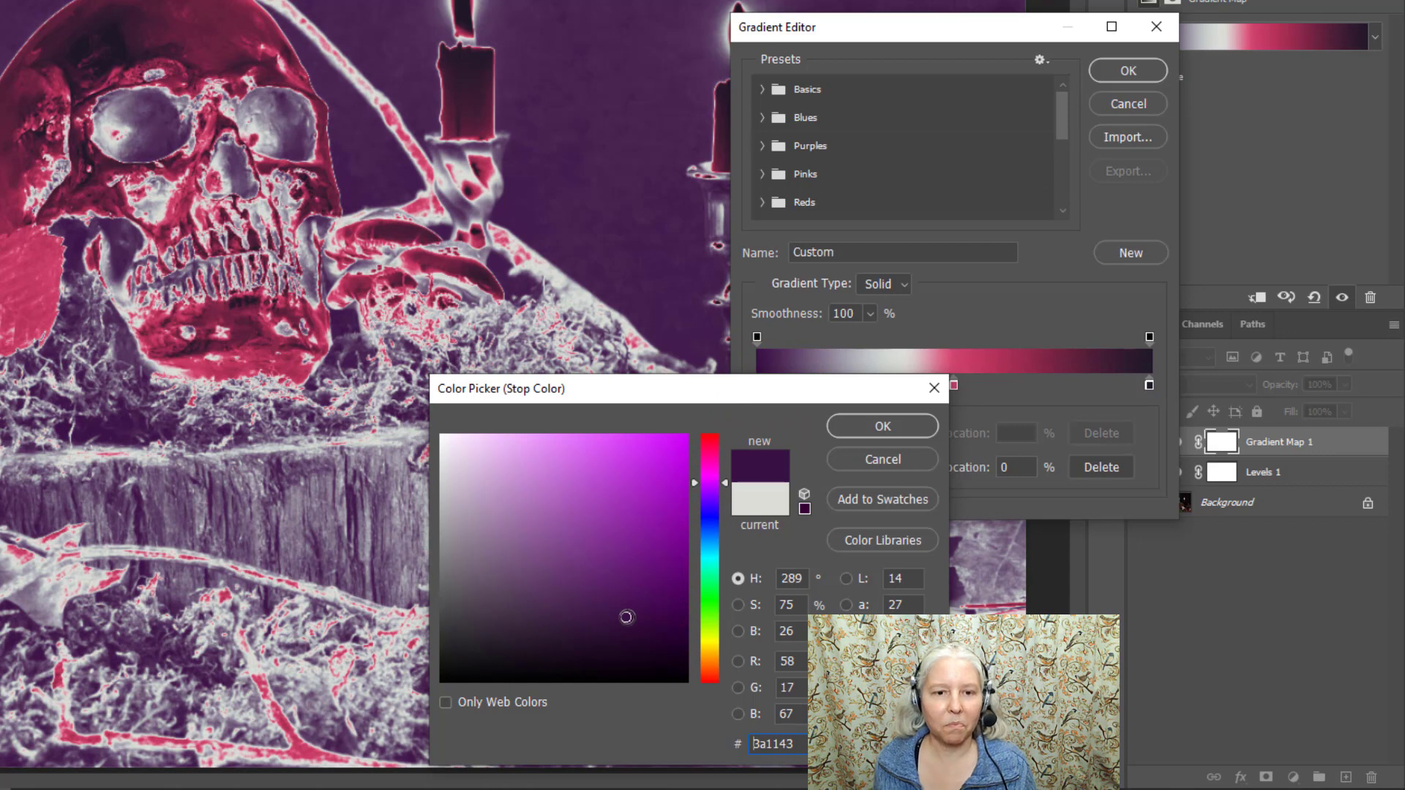
{"action": "left_click", "coordinate": [880, 427]}
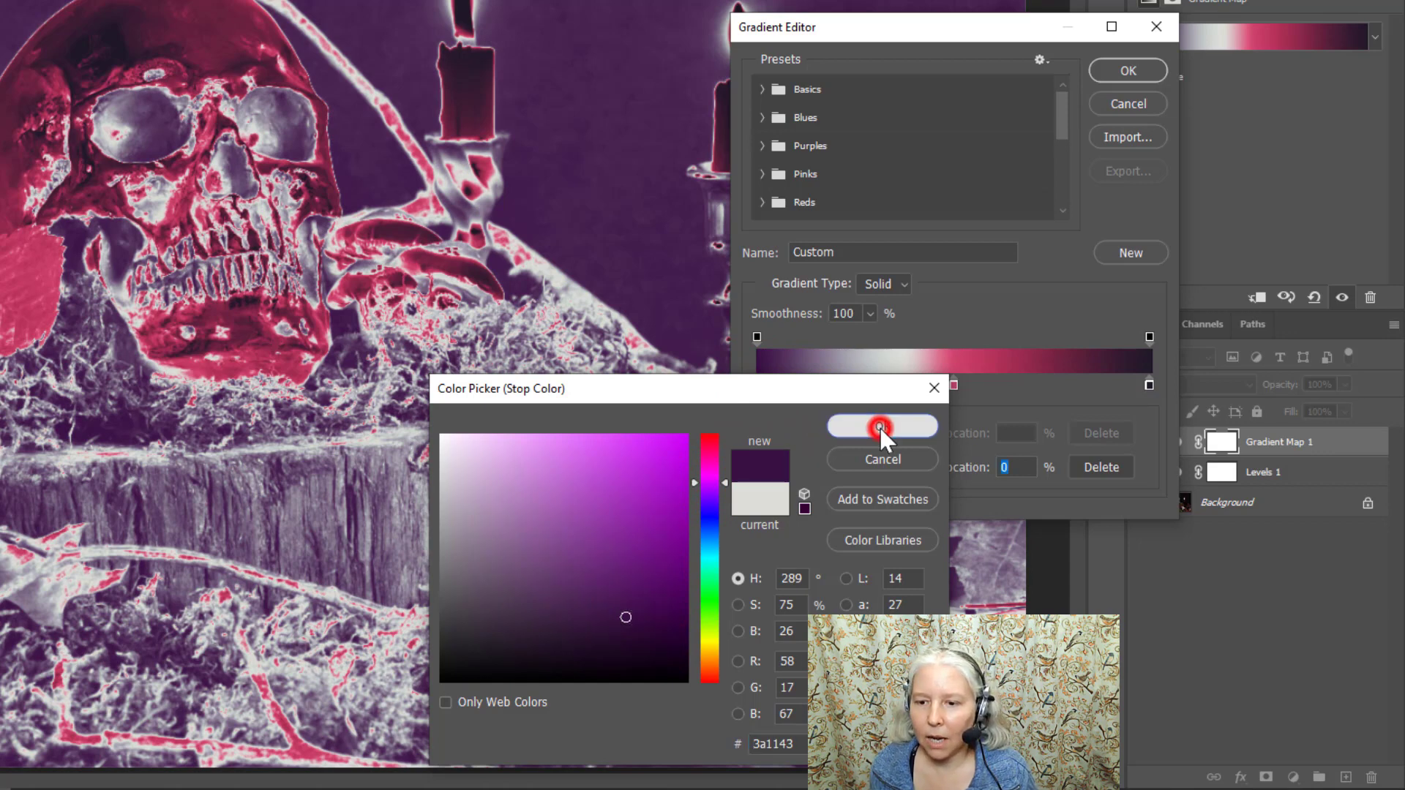
Step: Move the light grey stop slightly toward the purple, set the pink stop to 50% and the dark end stop to 87%, and accept the gradient
{"action": "left_click_drag", "start_coordinate": [953, 383], "coordinate": [1009, 379]}
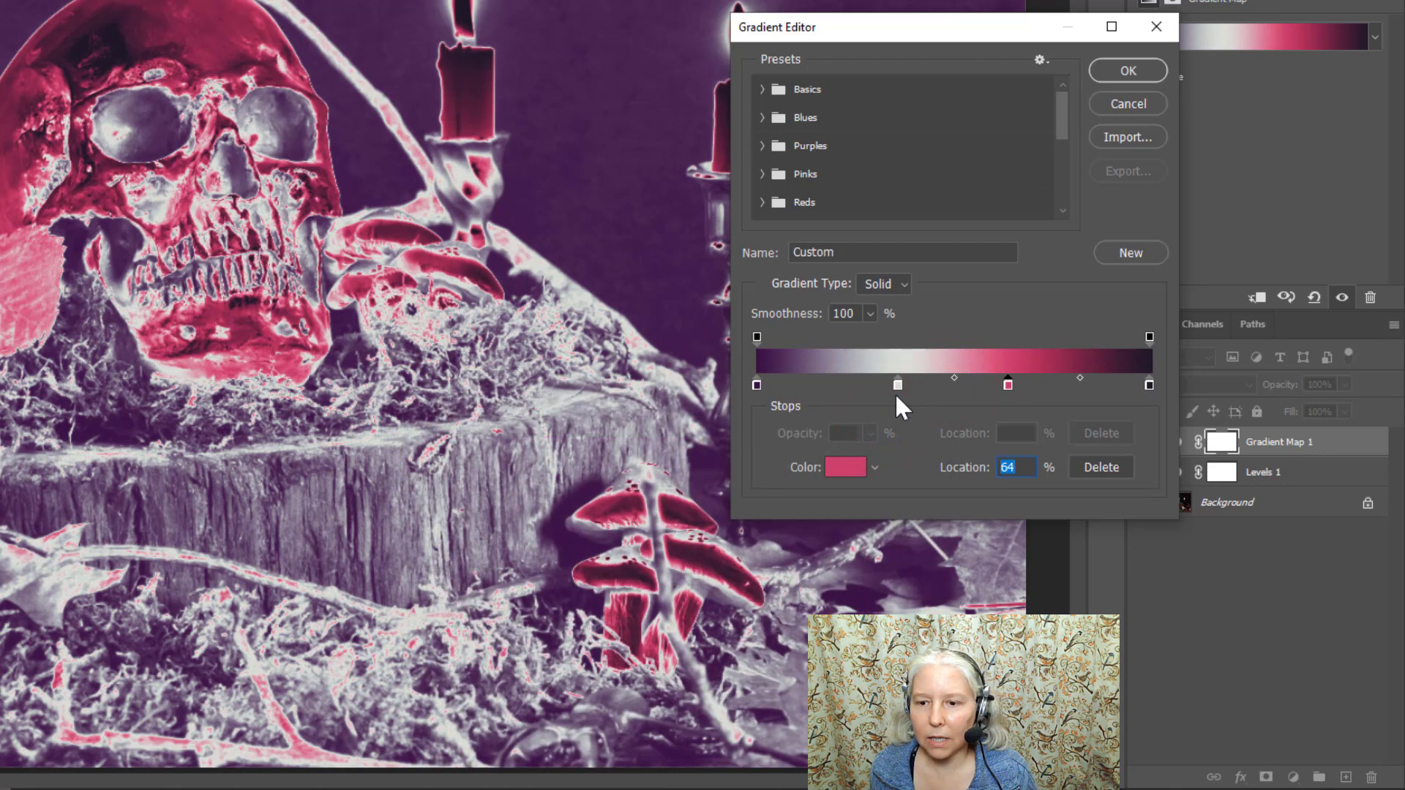
{"action": "left_click_drag", "start_coordinate": [895, 382], "coordinate": [889, 383]}
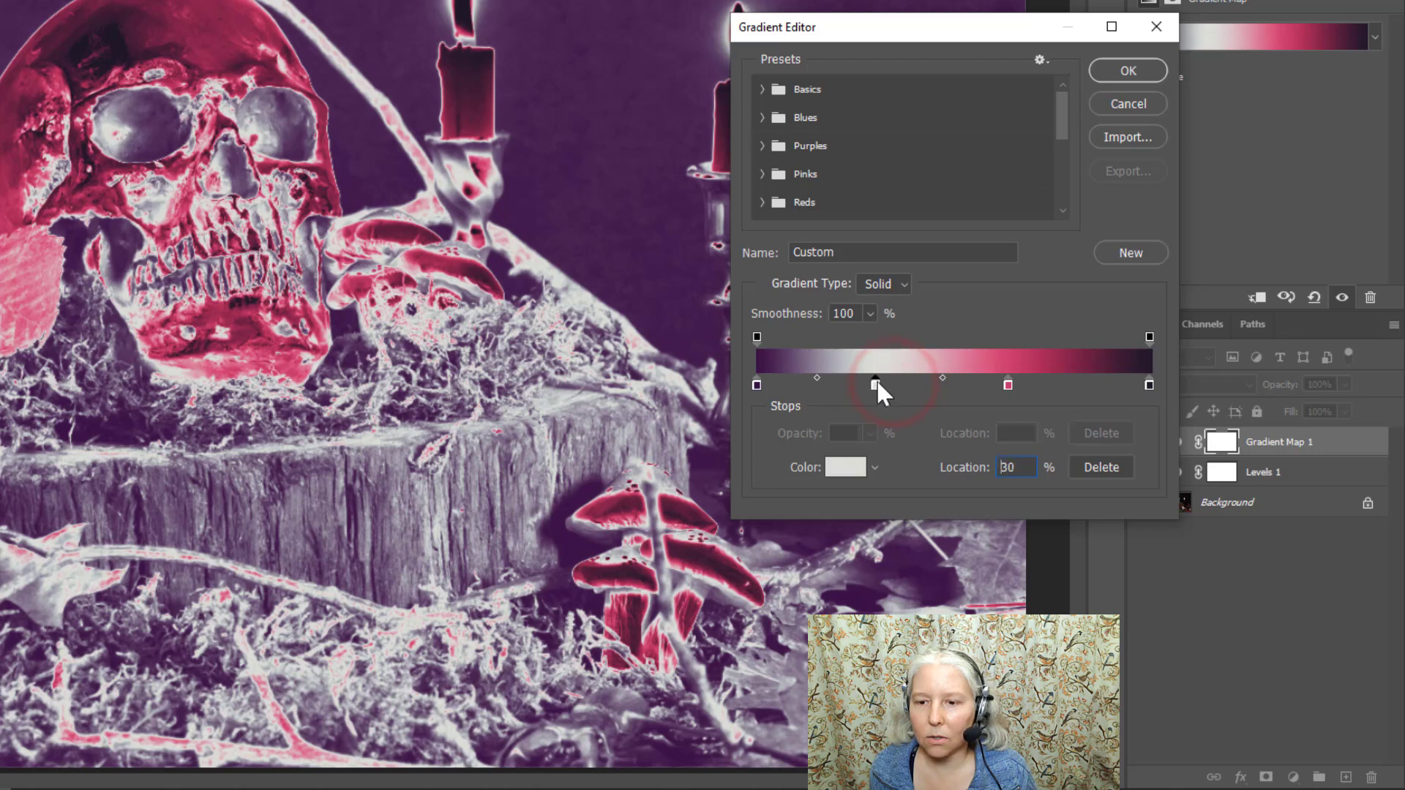
{"action": "left_click_drag", "start_coordinate": [1007, 384], "coordinate": [951, 382]}
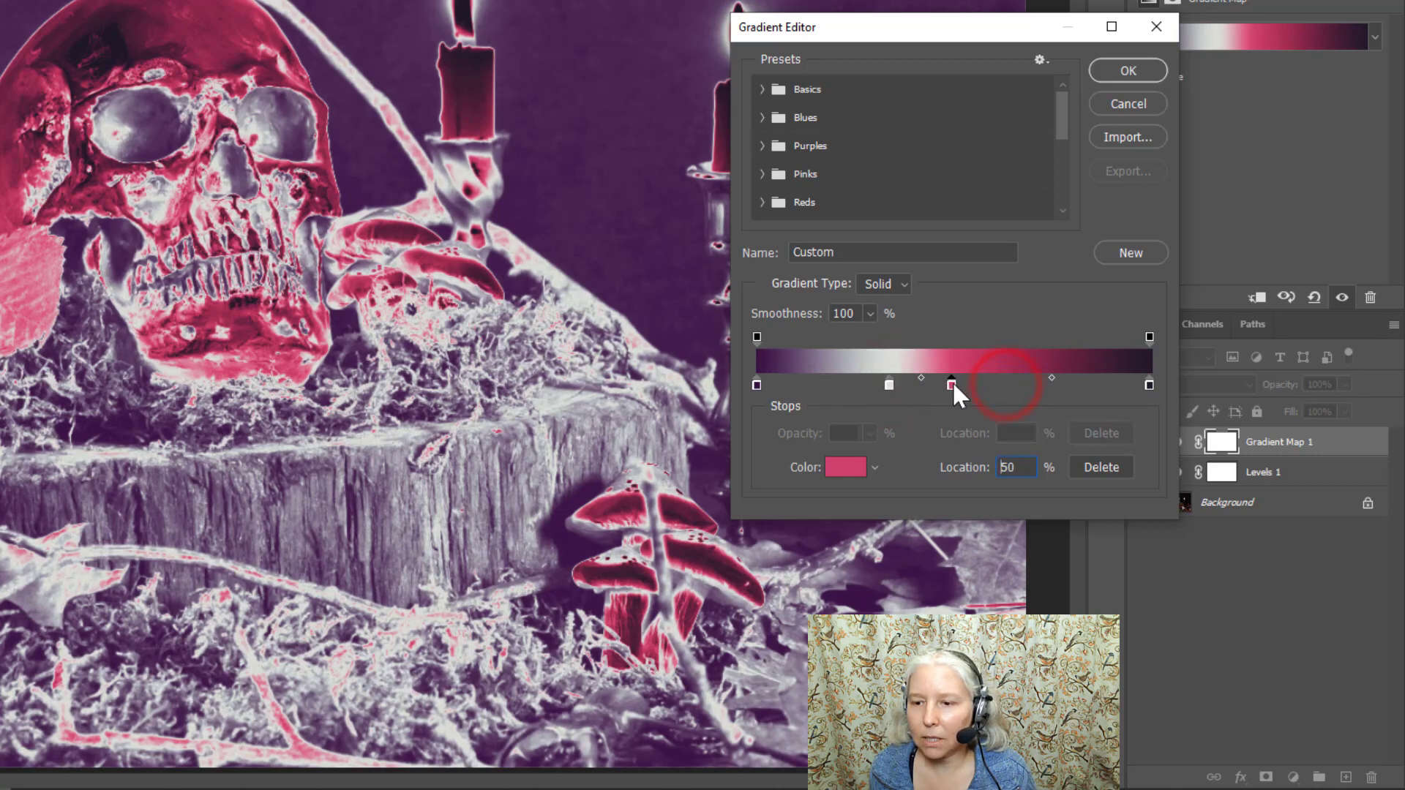
{"action": "left_click_drag", "start_coordinate": [1148, 385], "coordinate": [1101, 382]}
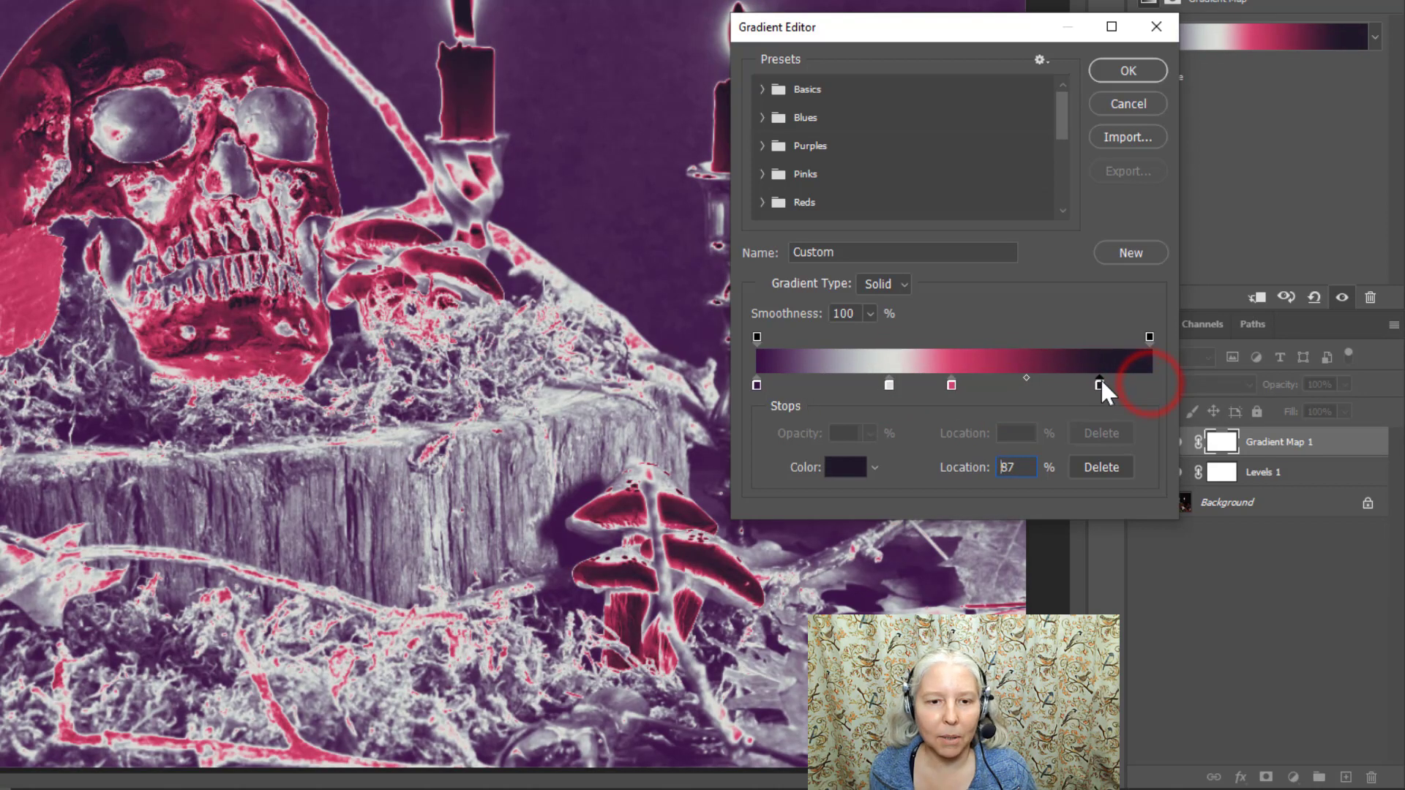
{"action": "left_click", "coordinate": [1136, 76]}
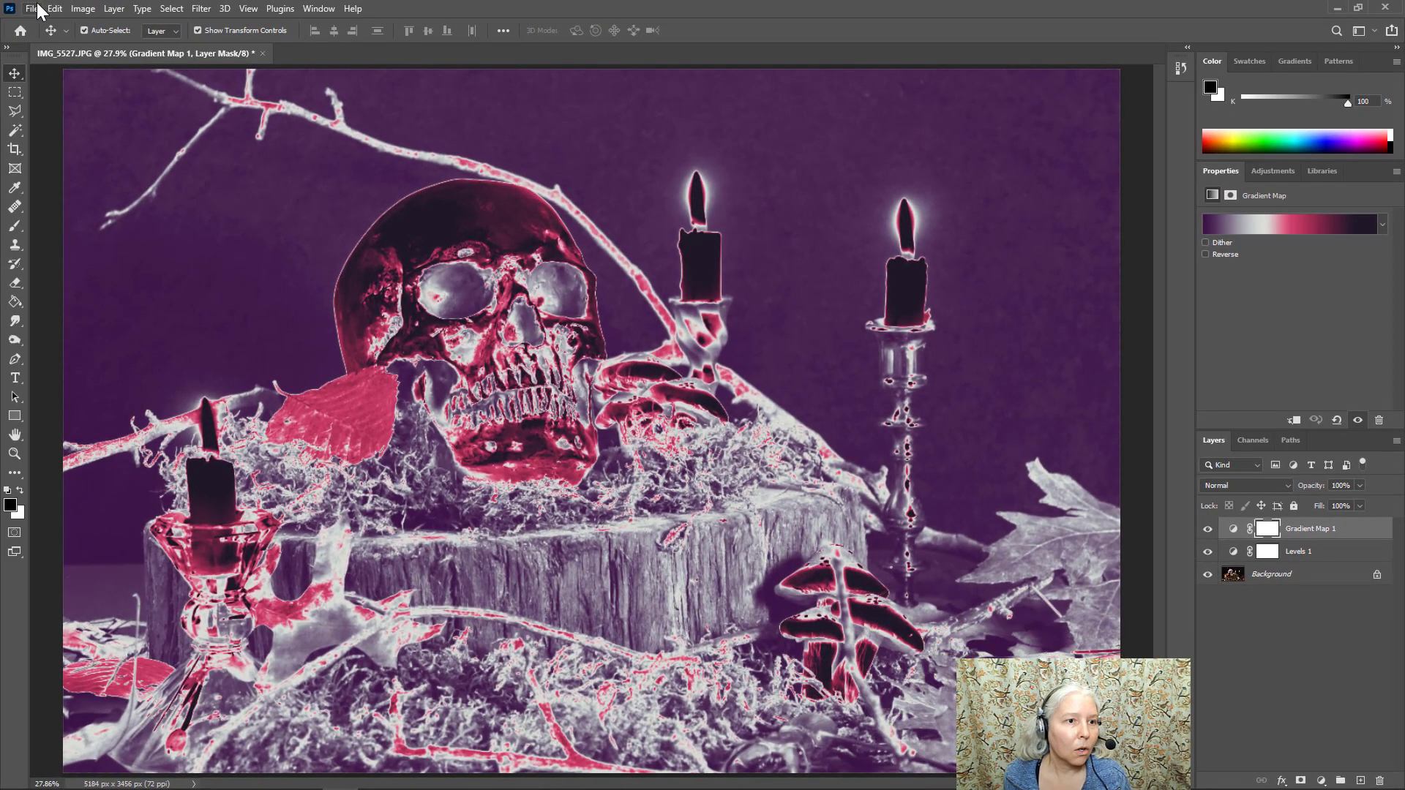
Step: Save a JPEG copy named Skull 1 on the computer in DSL Images, with quality 8 High and Baseline Optimized
{"action": "left_click", "coordinate": [34, 8]}
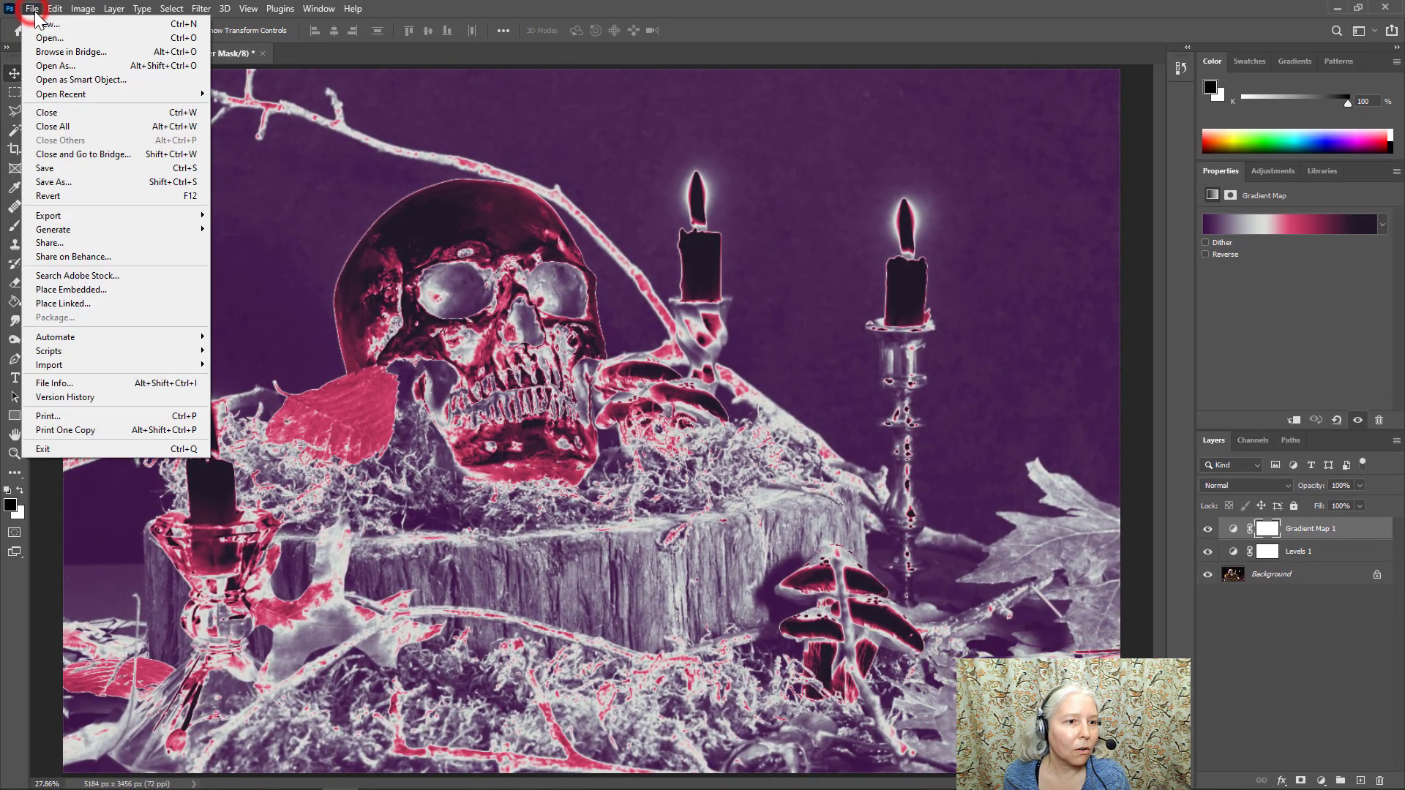
{"action": "left_click", "coordinate": [66, 183]}
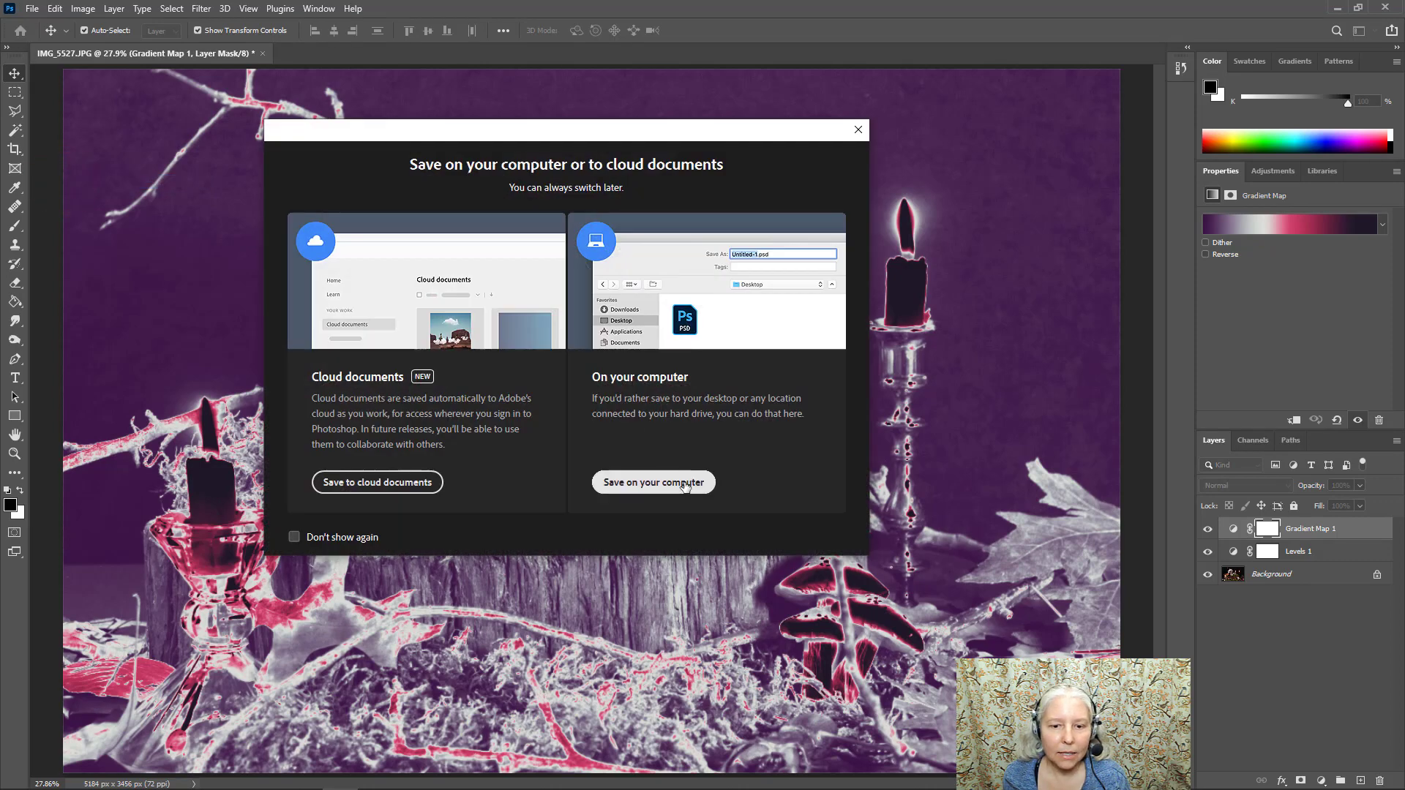
{"action": "left_click", "coordinate": [686, 486]}
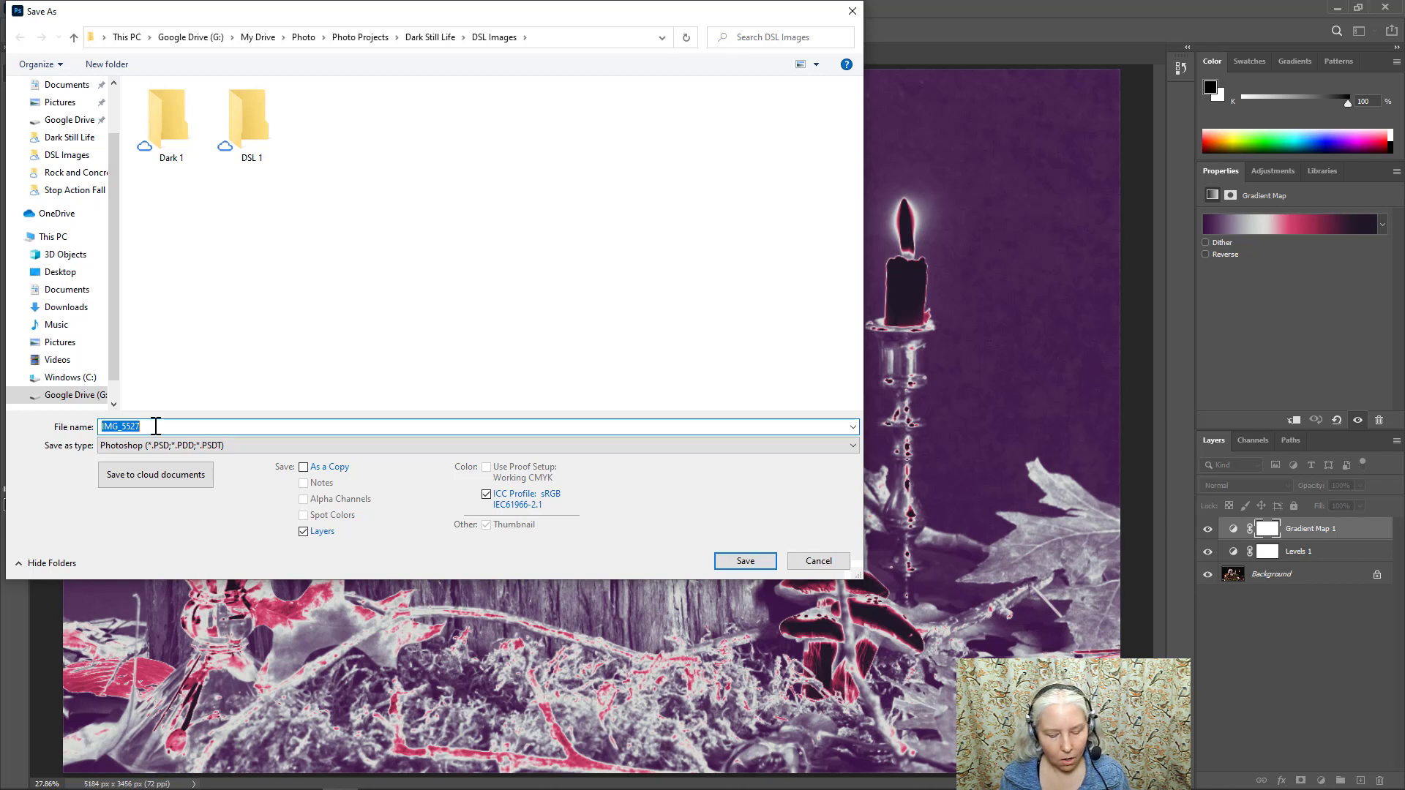
{"action": "type", "text": "Skull 1"}
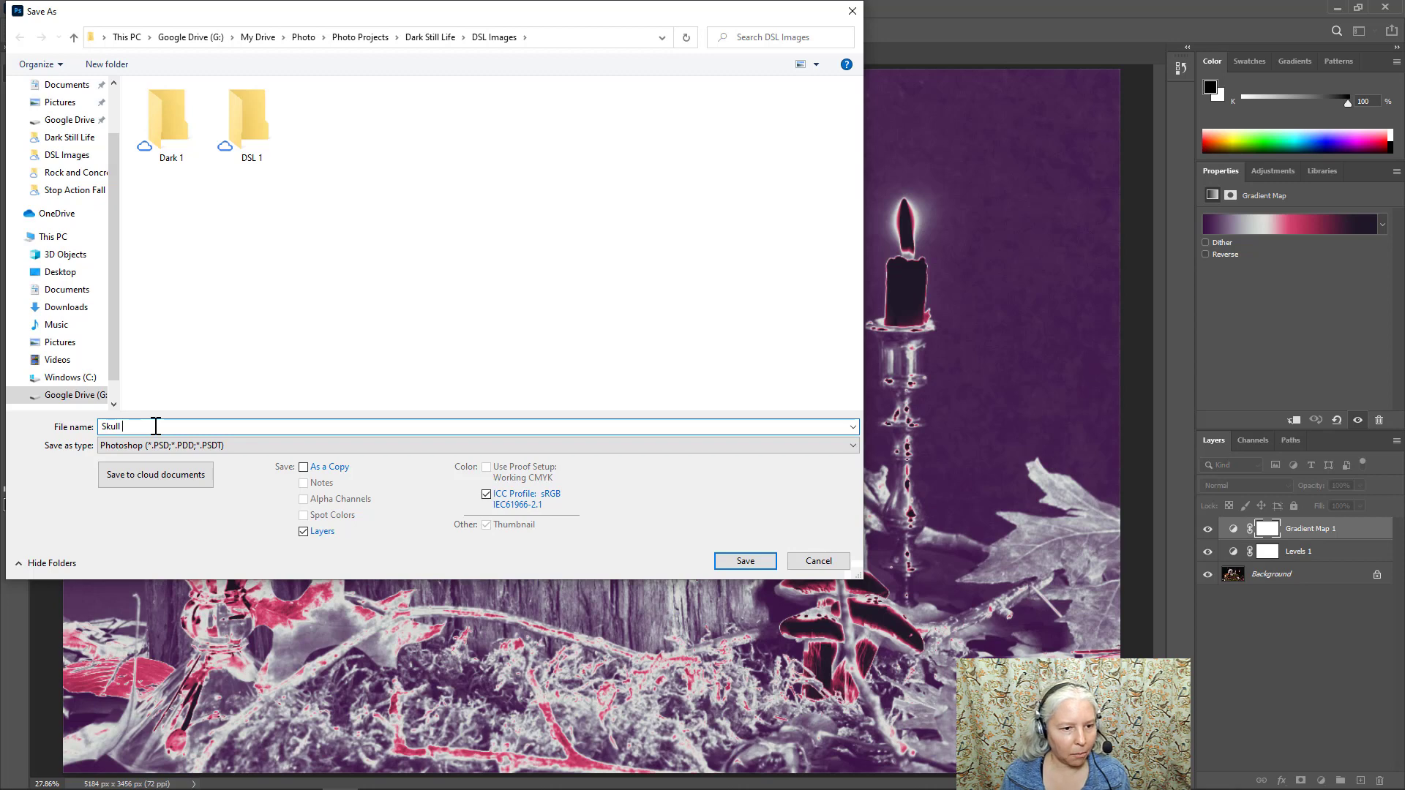
{"action": "left_click", "coordinate": [275, 441]}
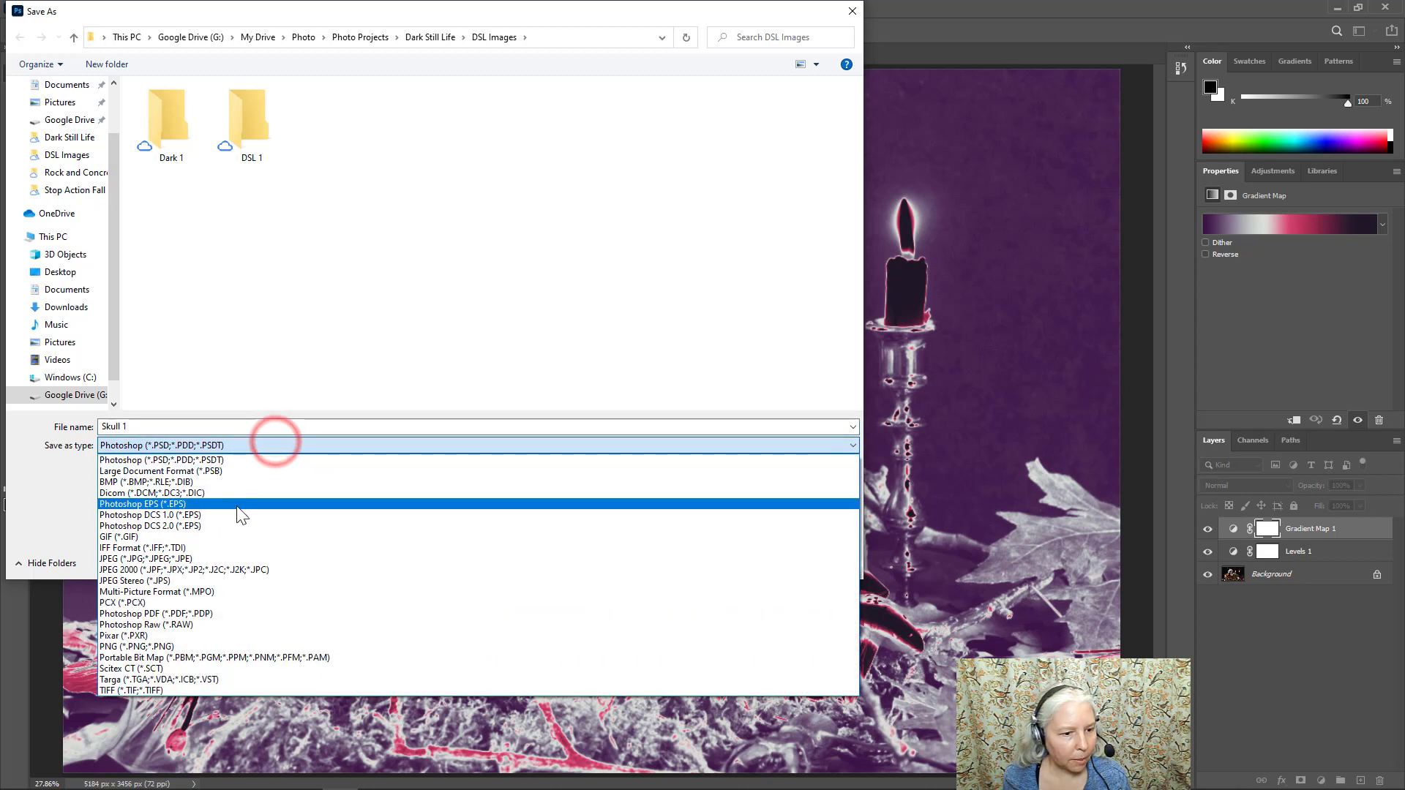
{"action": "left_click", "coordinate": [247, 559]}
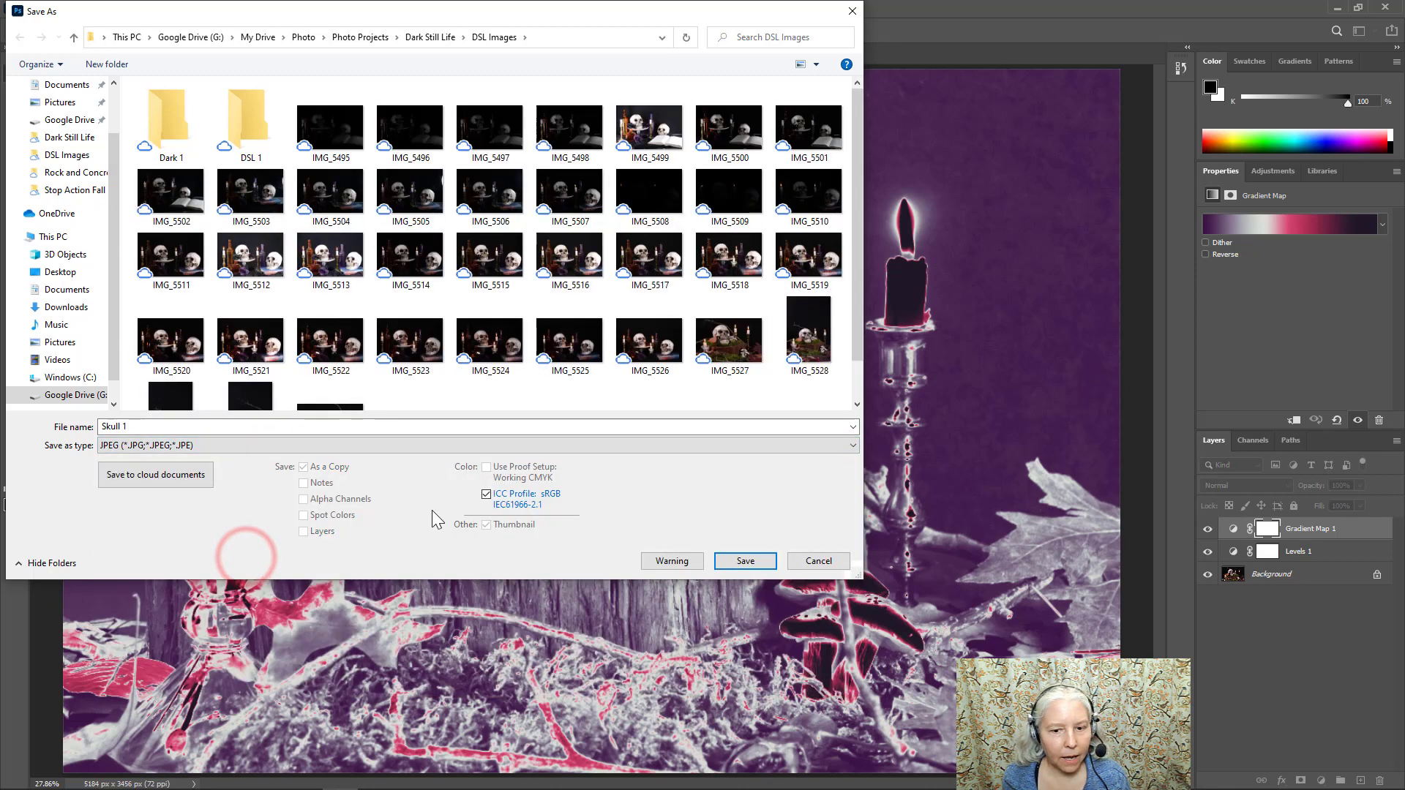
{"action": "left_click", "coordinate": [744, 561]}
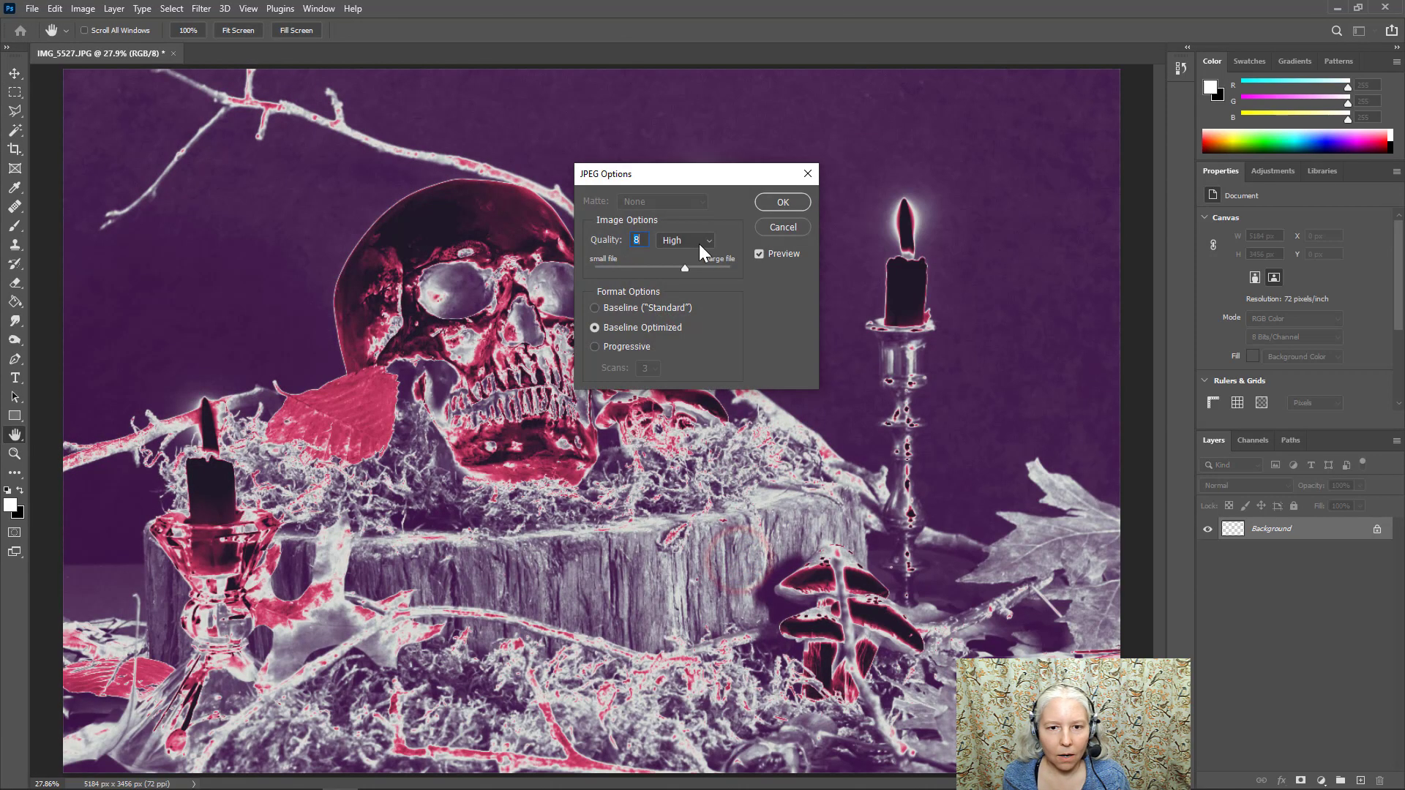
{"action": "left_click", "coordinate": [782, 204]}
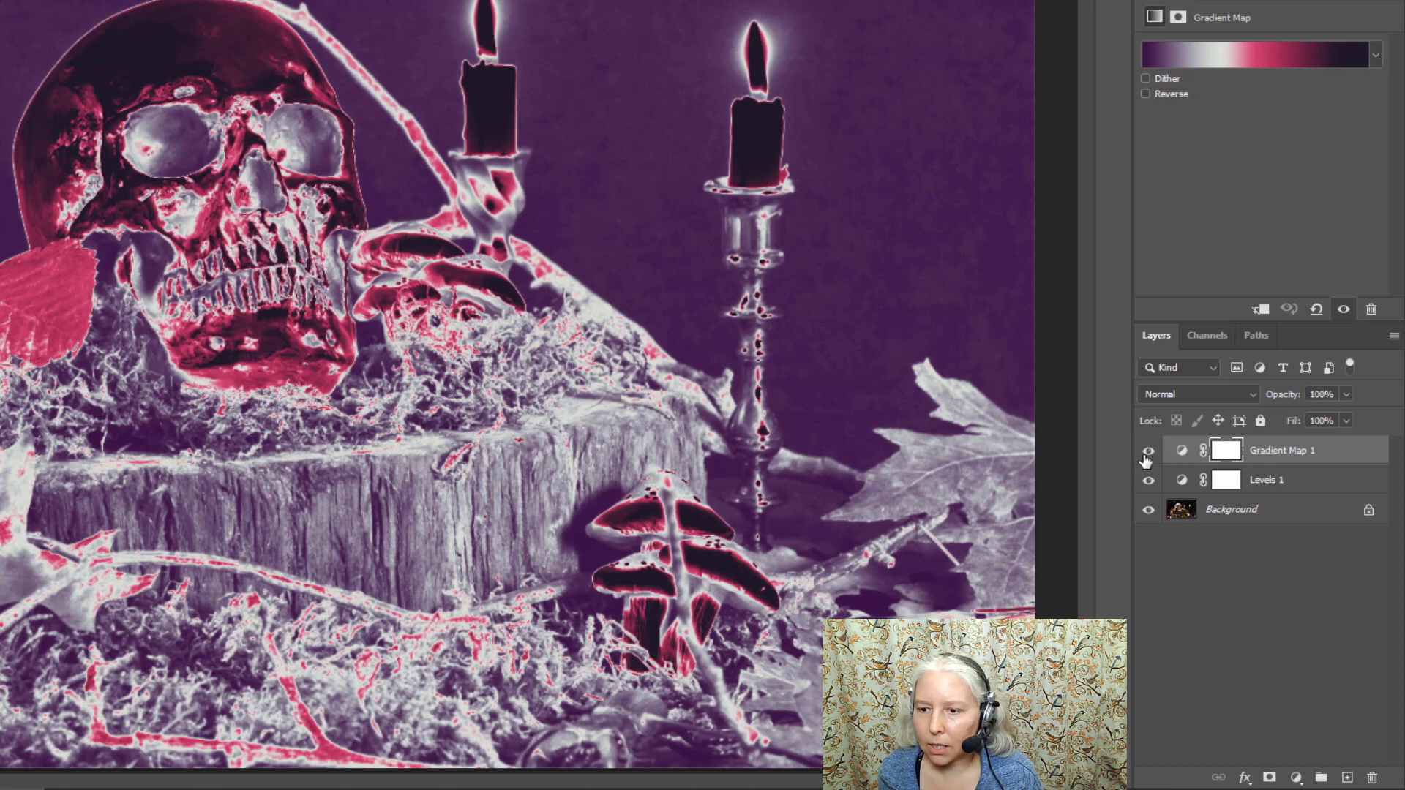
Step: Hide the Gradient Map 1 layer and add a Posterize adjustment layer above it
{"action": "left_click", "coordinate": [1148, 452]}
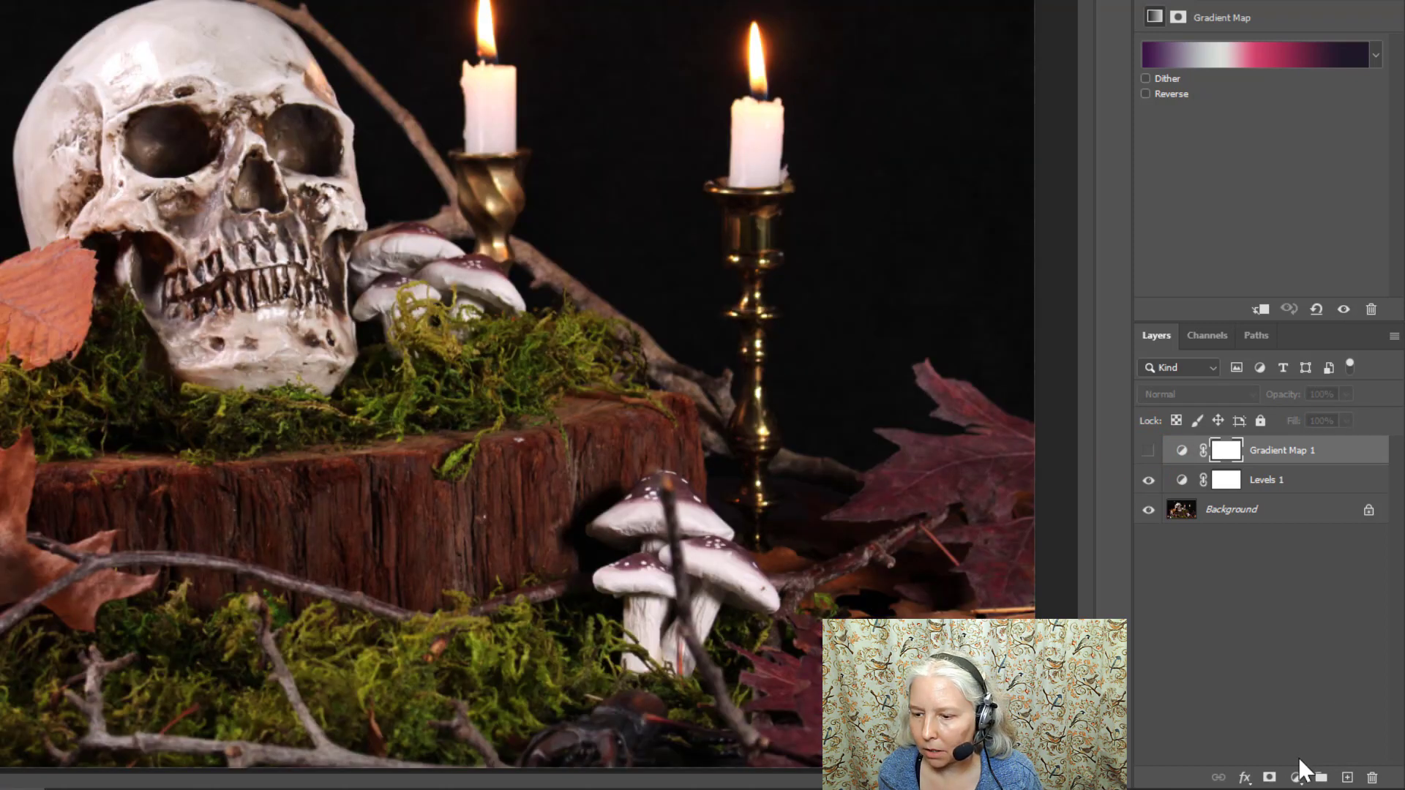
{"action": "left_click", "coordinate": [1295, 778]}
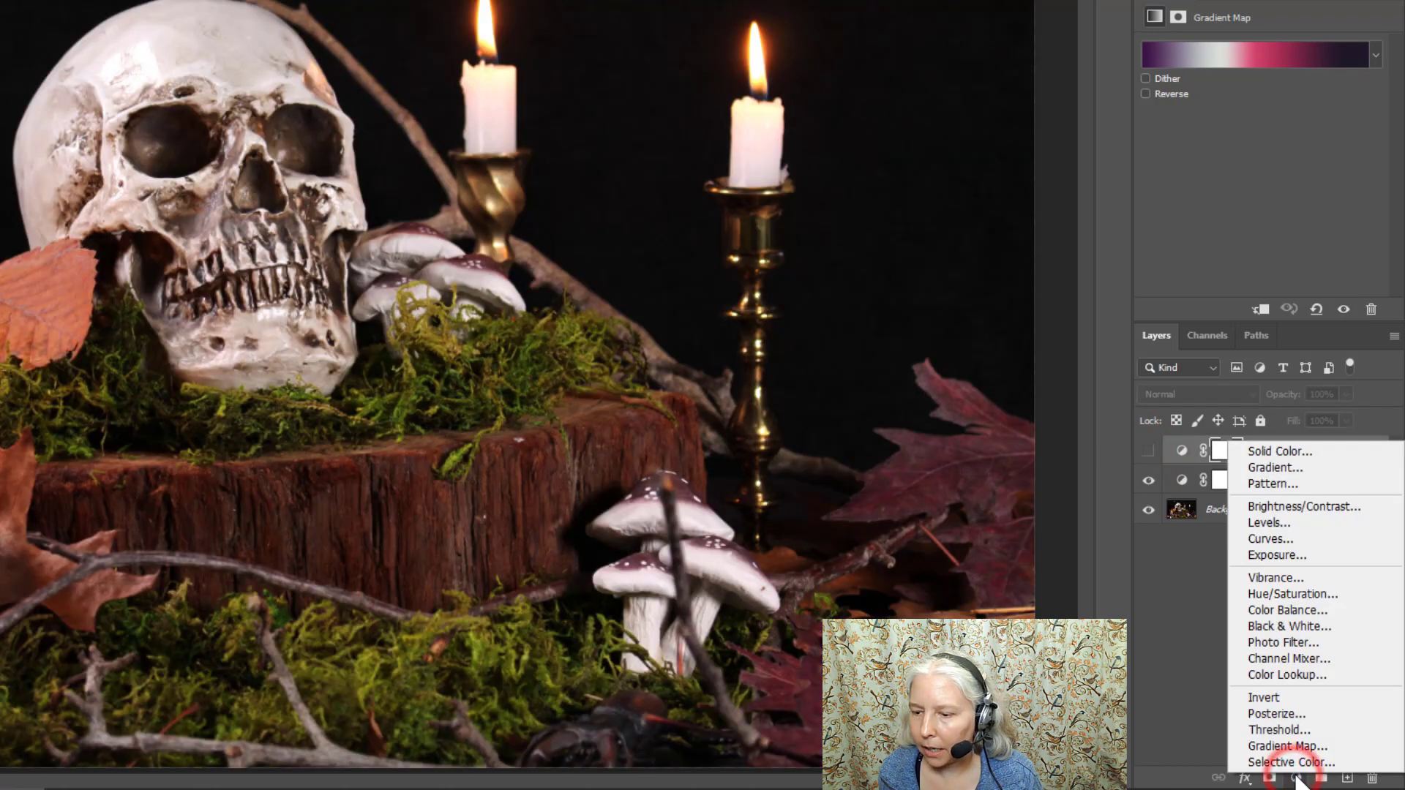
{"action": "left_click", "coordinate": [1295, 715]}
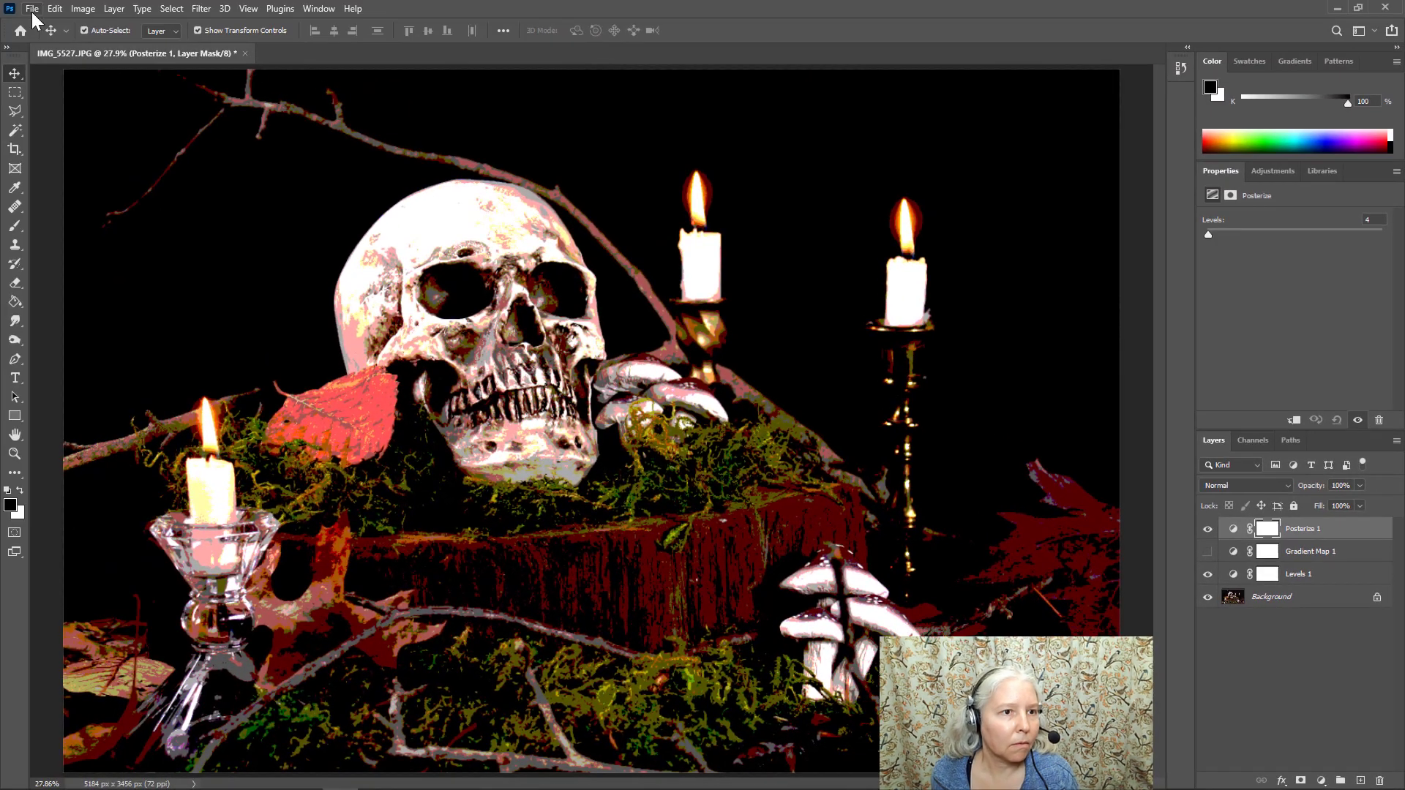
Step: Save a JPEG copy named Skull 2 on the computer in DSL Images, with quality 8 High and Baseline Optimized
{"action": "left_click", "coordinate": [32, 9]}
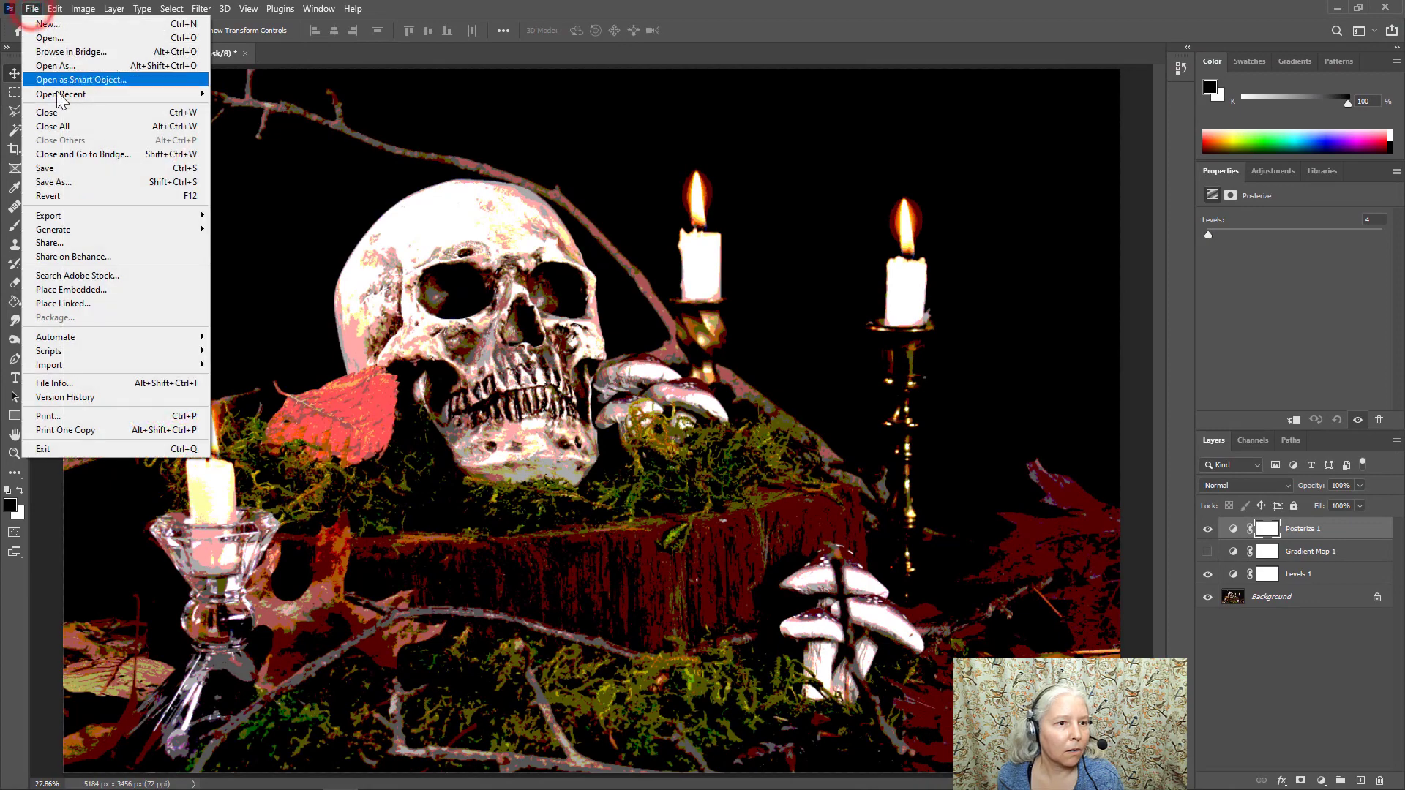
{"action": "left_click", "coordinate": [69, 180]}
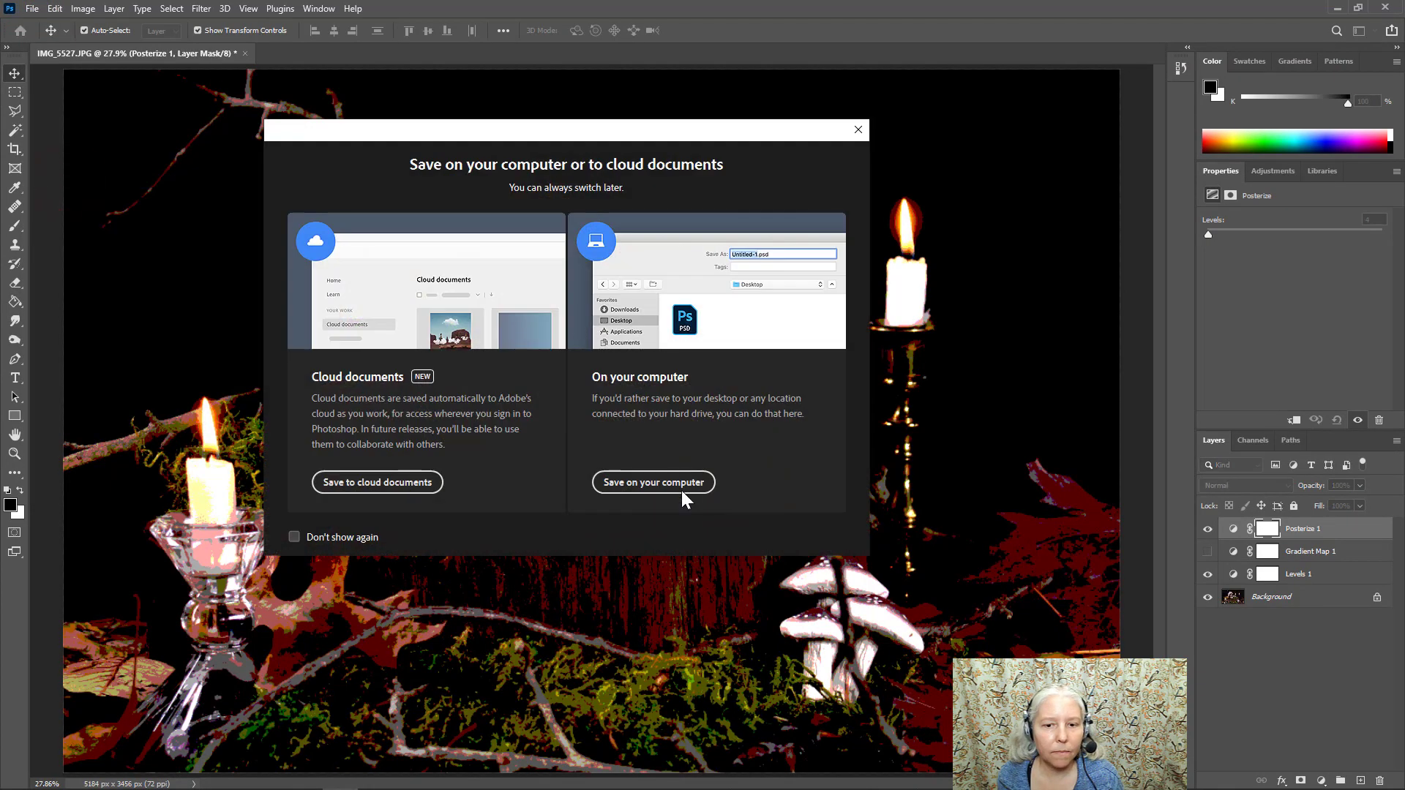
{"action": "left_click", "coordinate": [673, 481]}
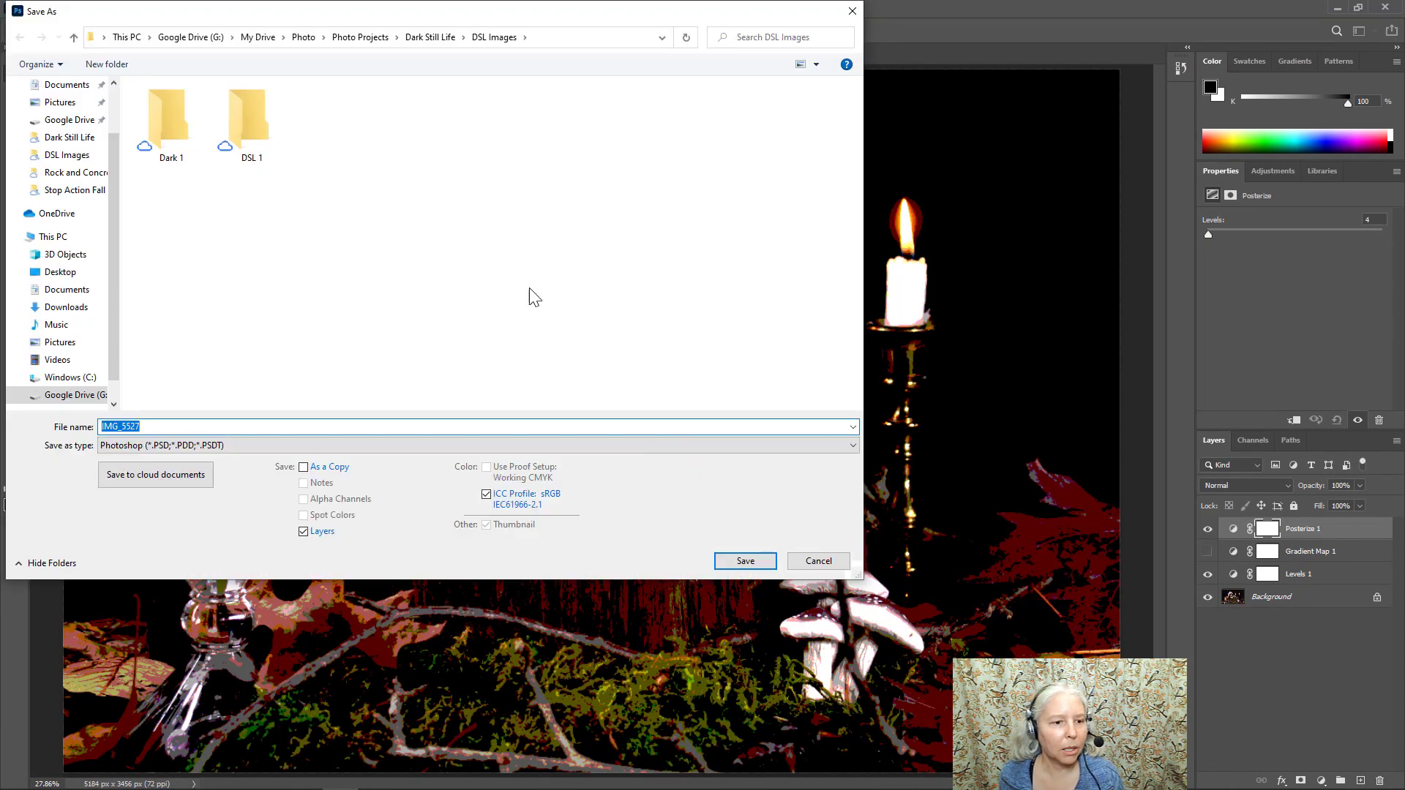
{"action": "type", "text": "Skull"}
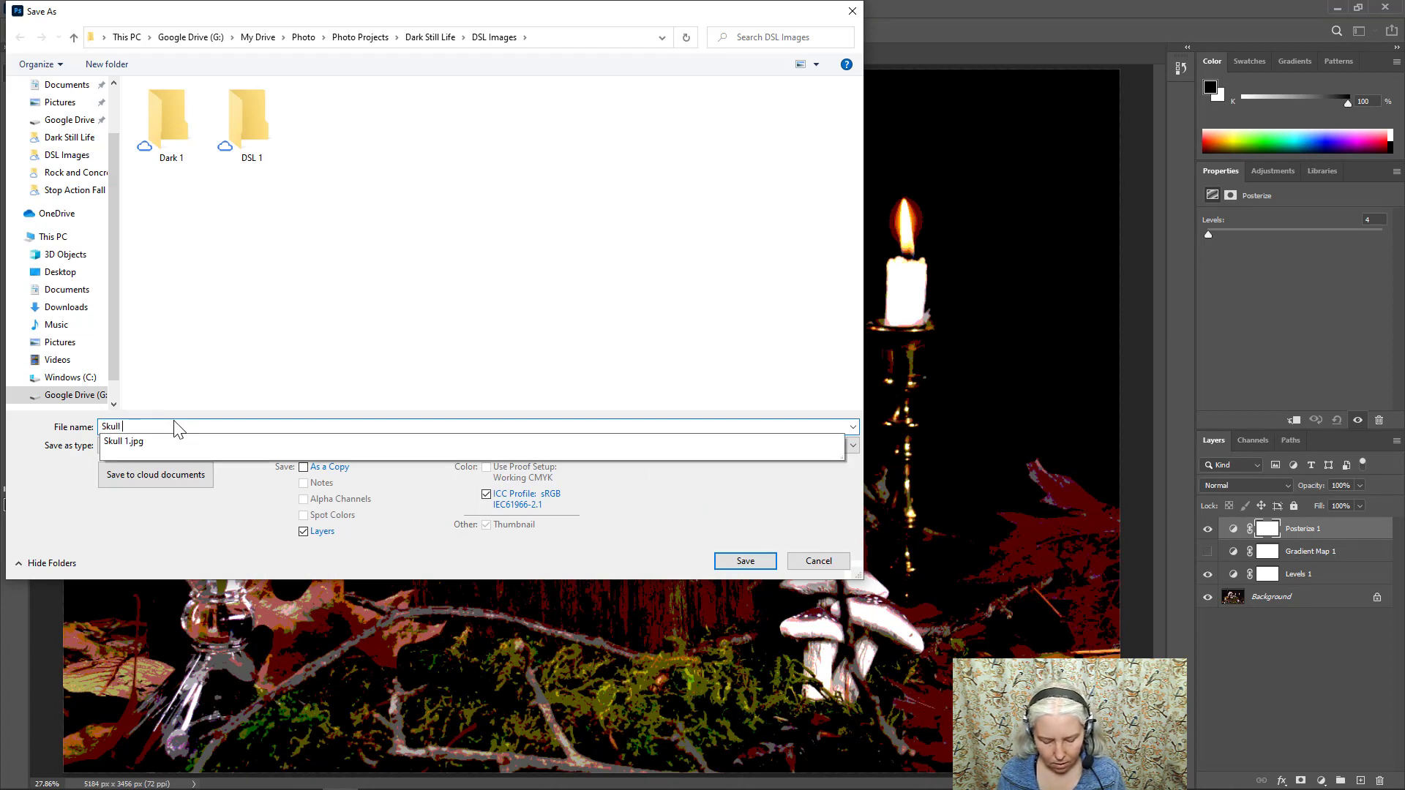
{"action": "type", "text": " 3"}
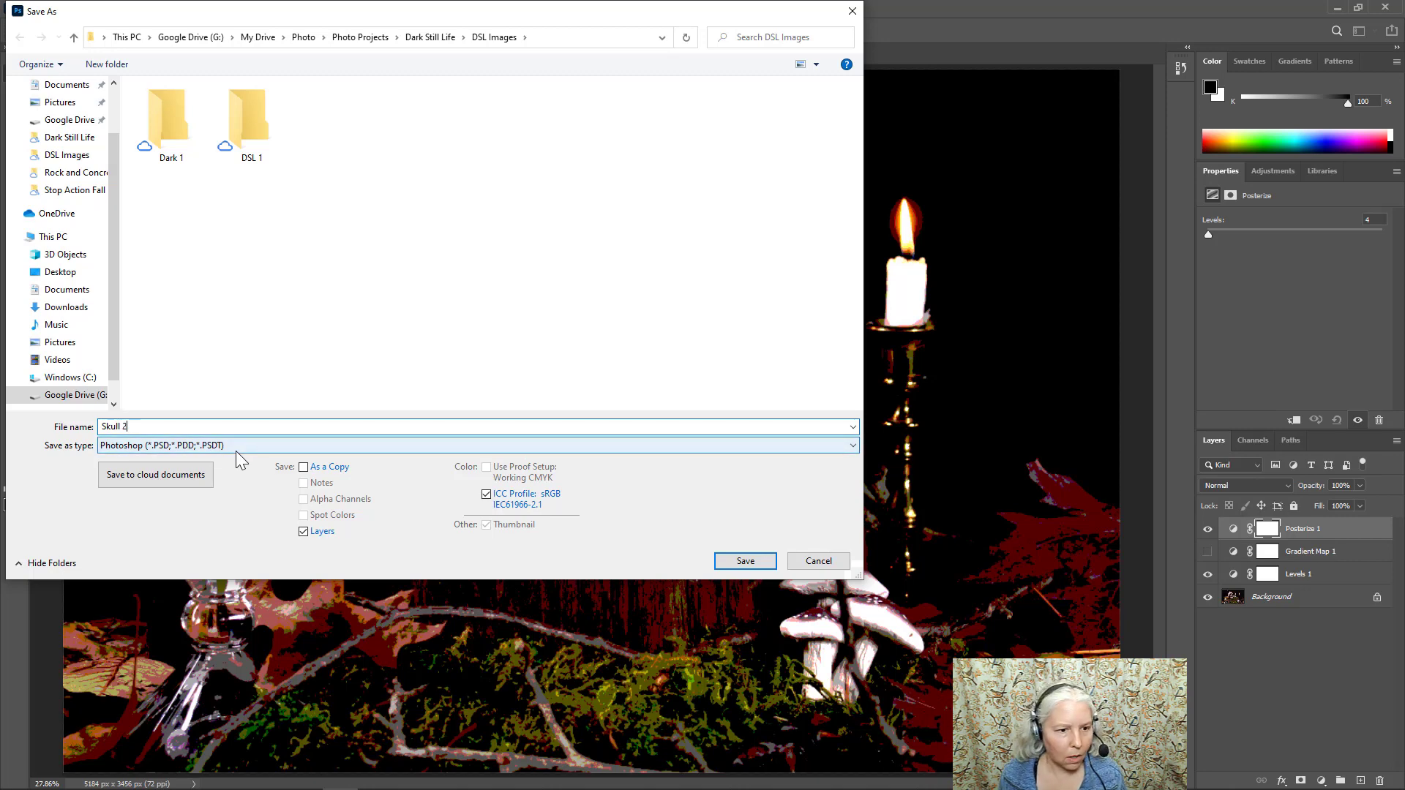
{"action": "left_click", "coordinate": [231, 449]}
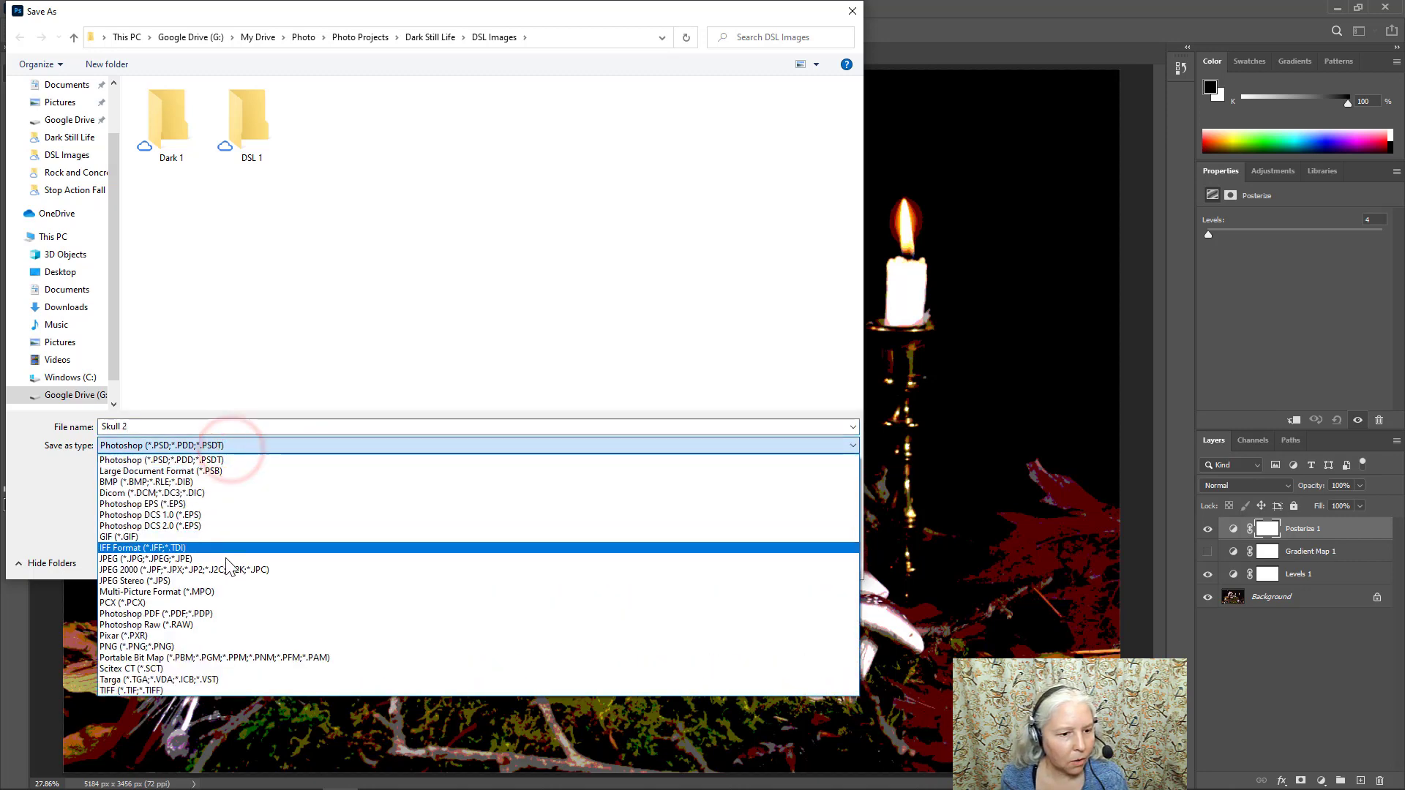
{"action": "left_click", "coordinate": [227, 560]}
{"action": "left_click", "coordinate": [755, 556]}
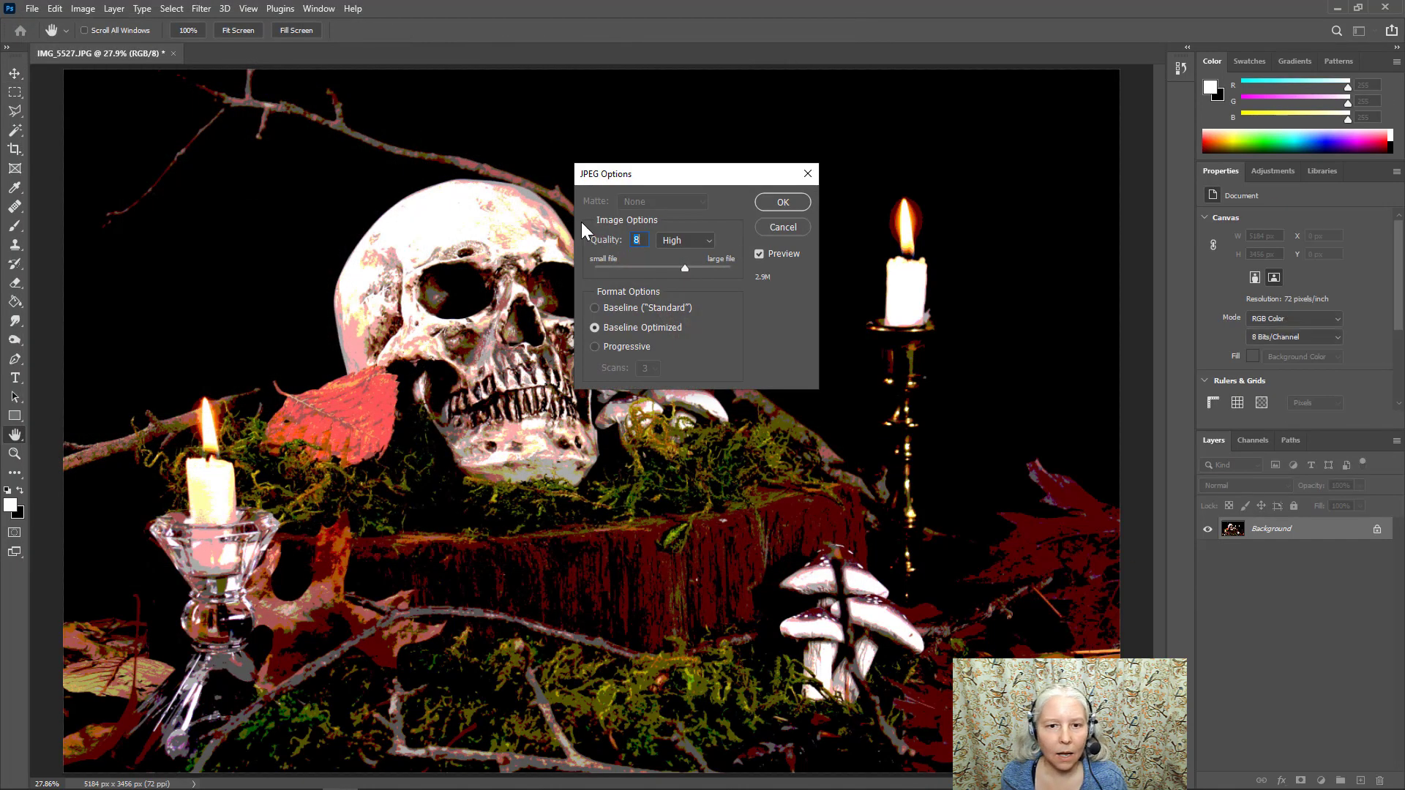
{"action": "left_click", "coordinate": [782, 203]}
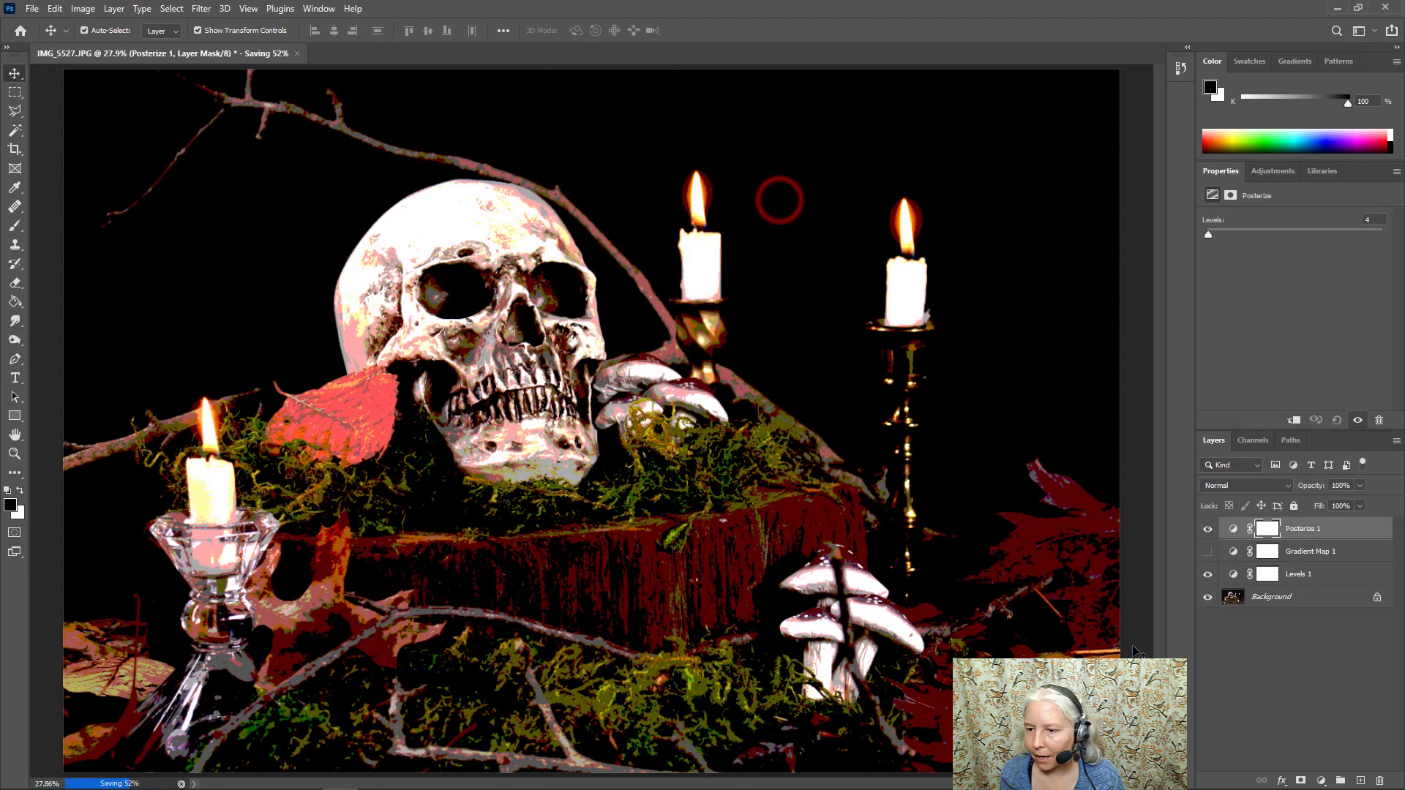
Step: Hide the Posterize 1 layer and try an Invert adjustment layer above it, then delete the Invert layer
{"action": "left_click", "coordinate": [1207, 530]}
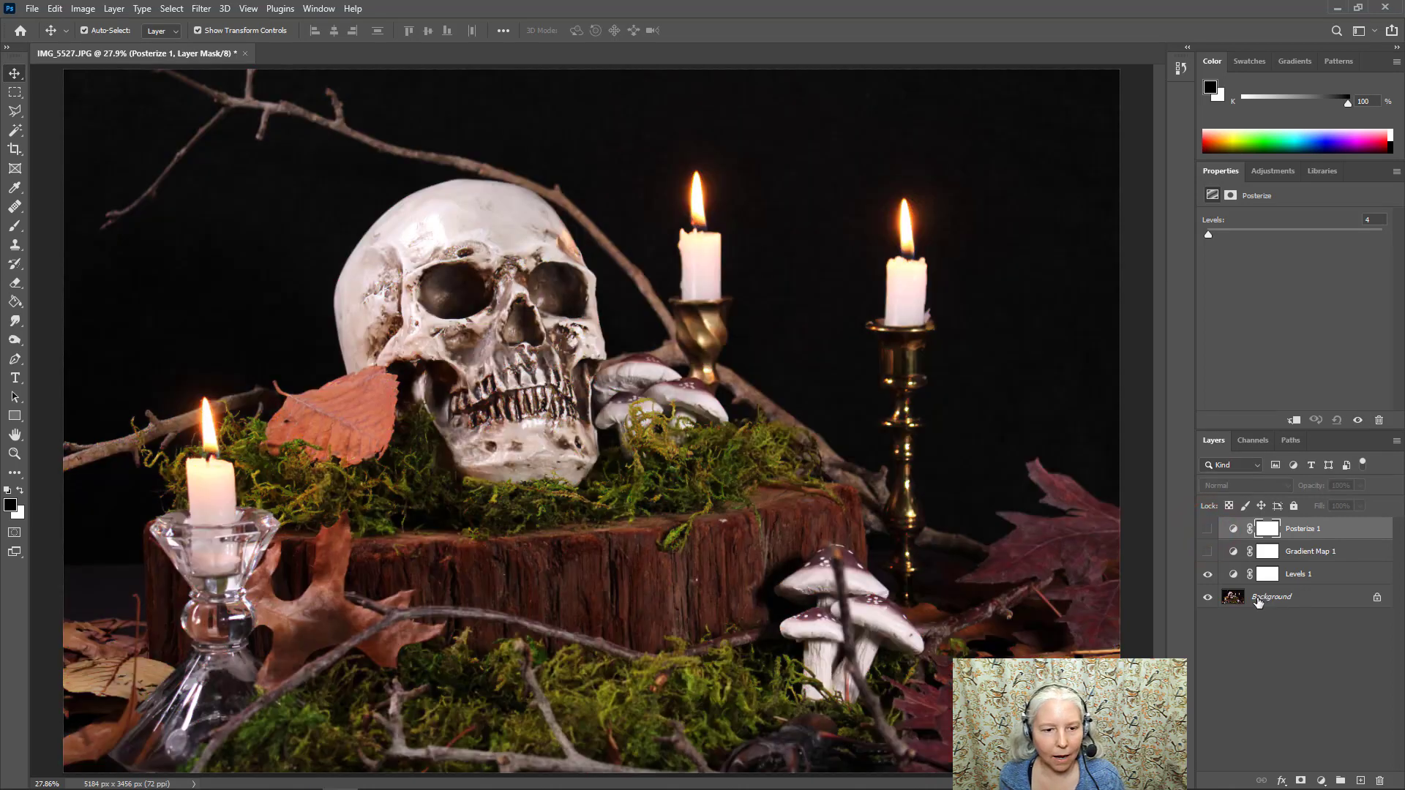
{"action": "left_click", "coordinate": [1321, 780]}
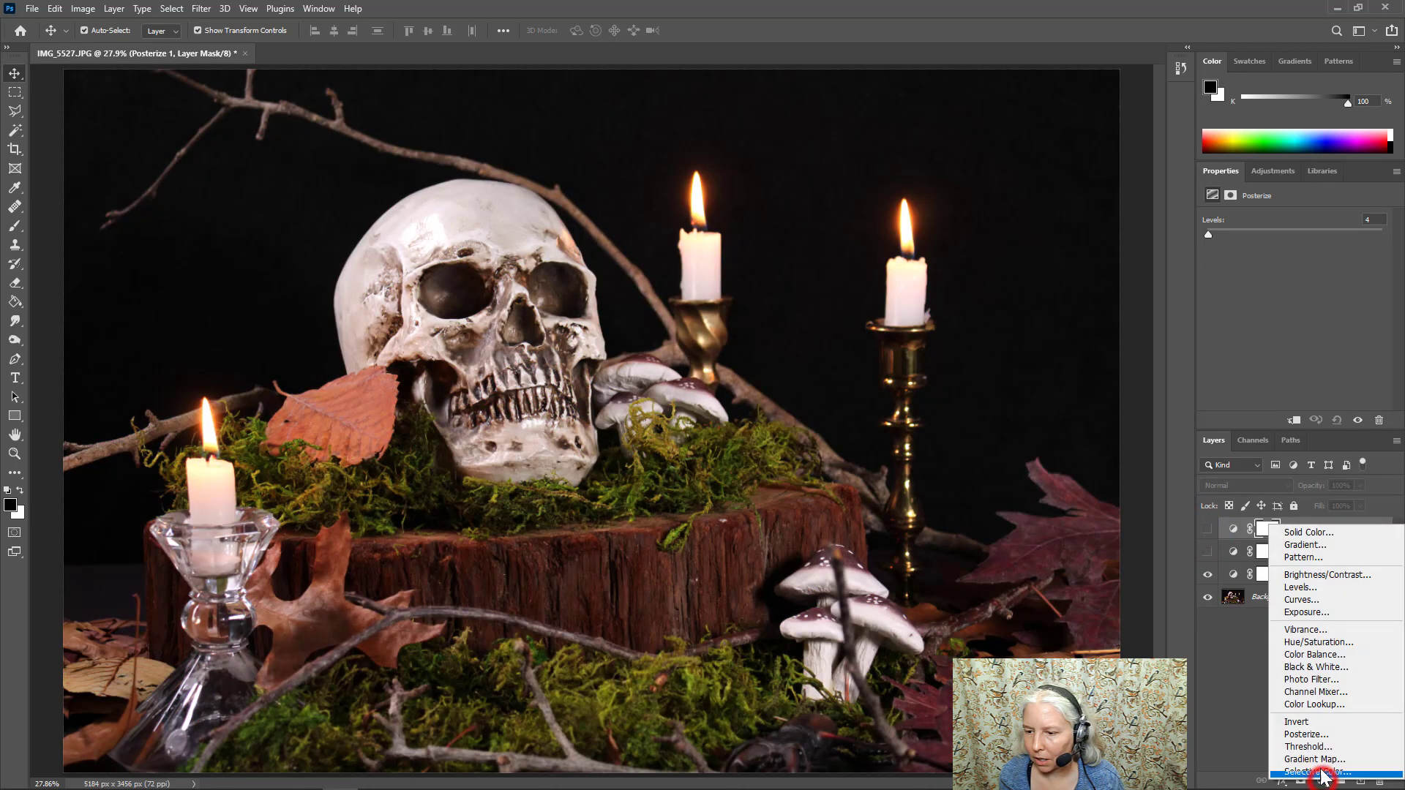
{"action": "left_click", "coordinate": [1308, 722]}
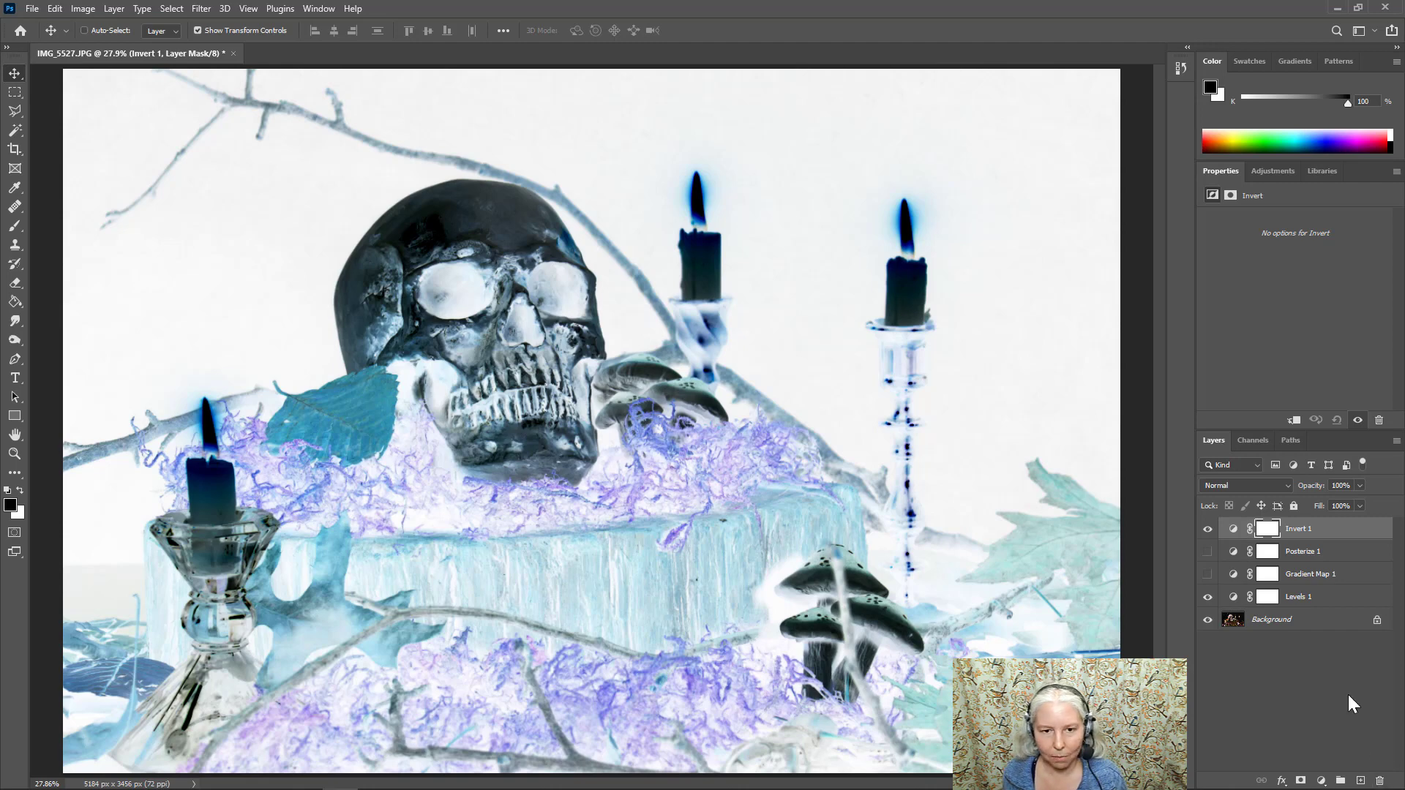
{"action": "key", "text": "Delete"}
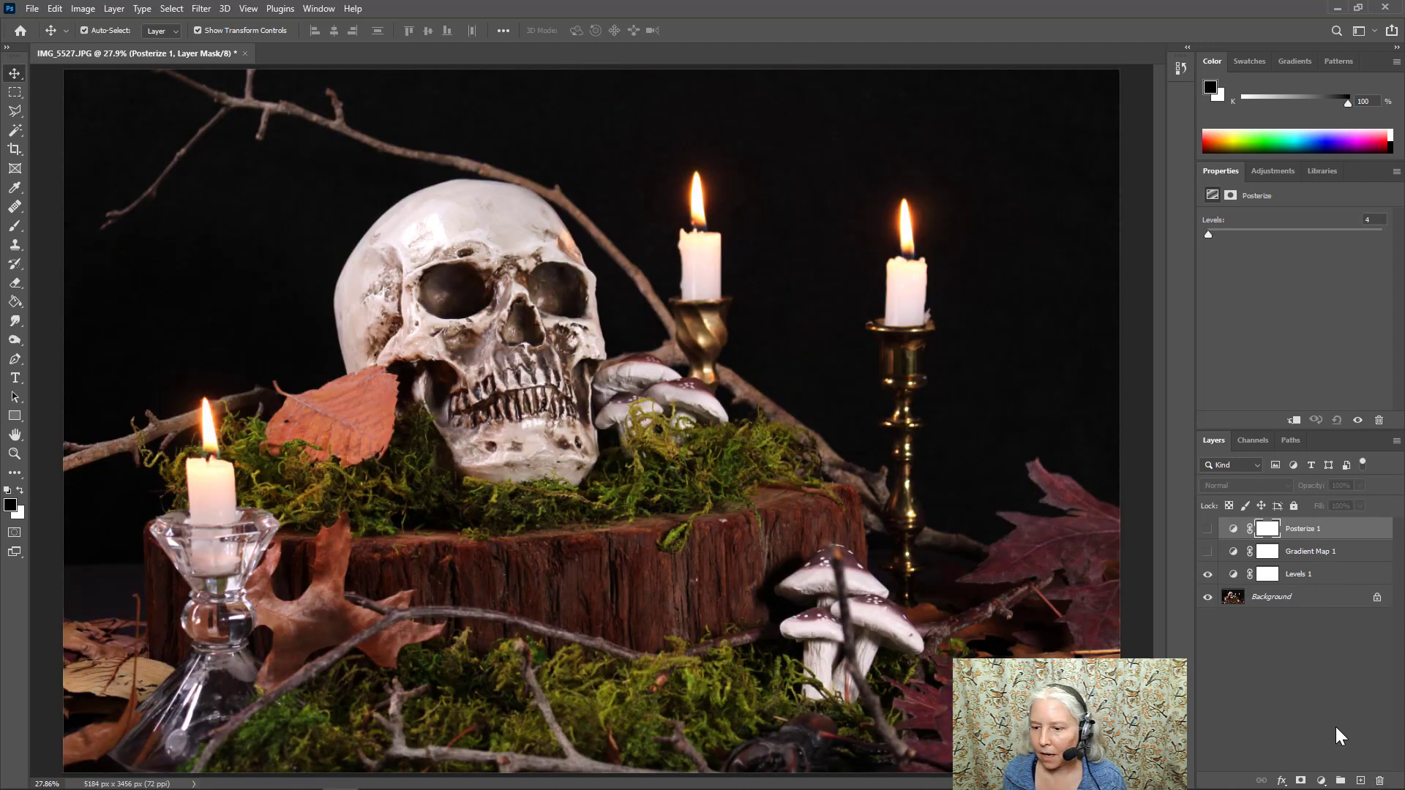
Step: Add a Vibrance adjustment layer and set both its vibrance and saturation to +100
{"action": "left_click", "coordinate": [1322, 780]}
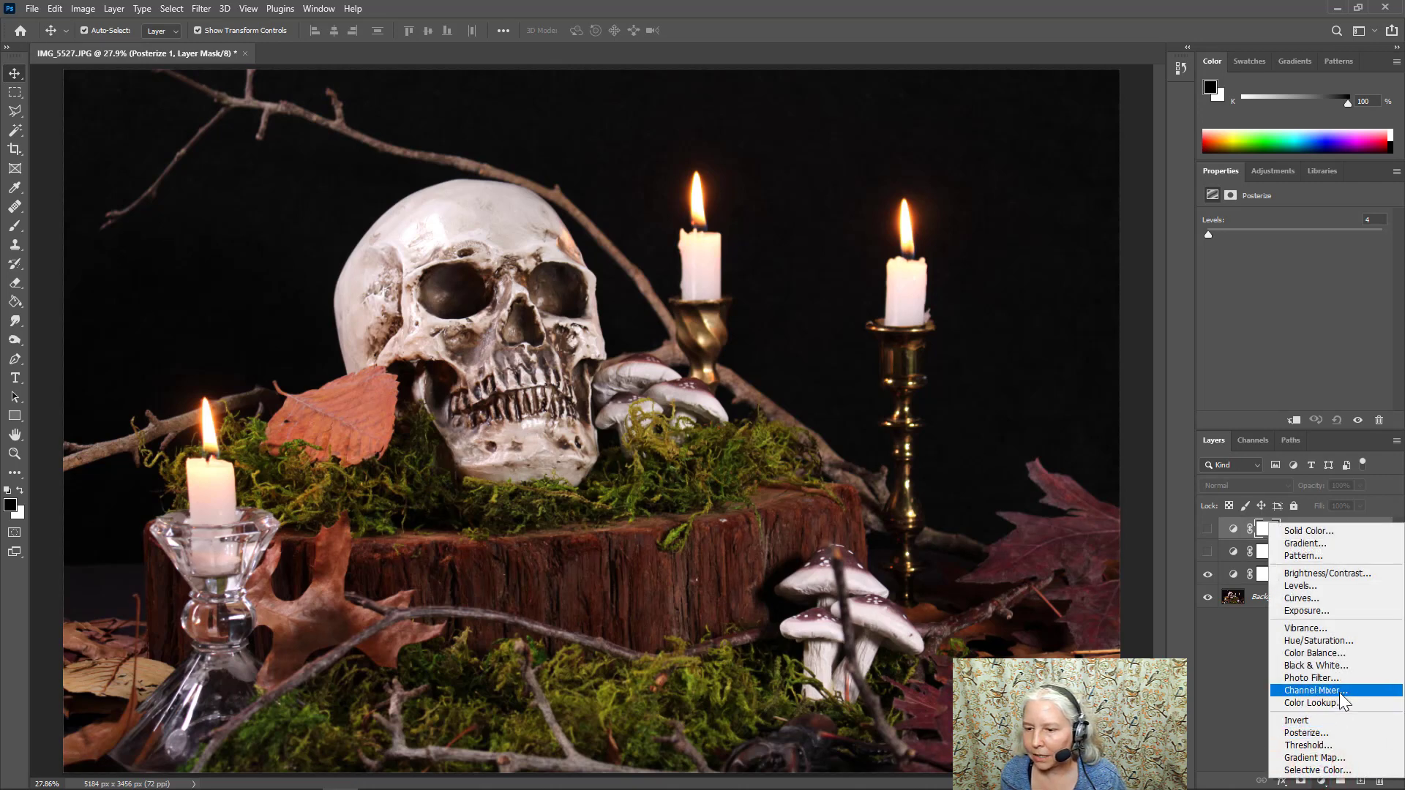
{"action": "left_click", "coordinate": [1331, 628]}
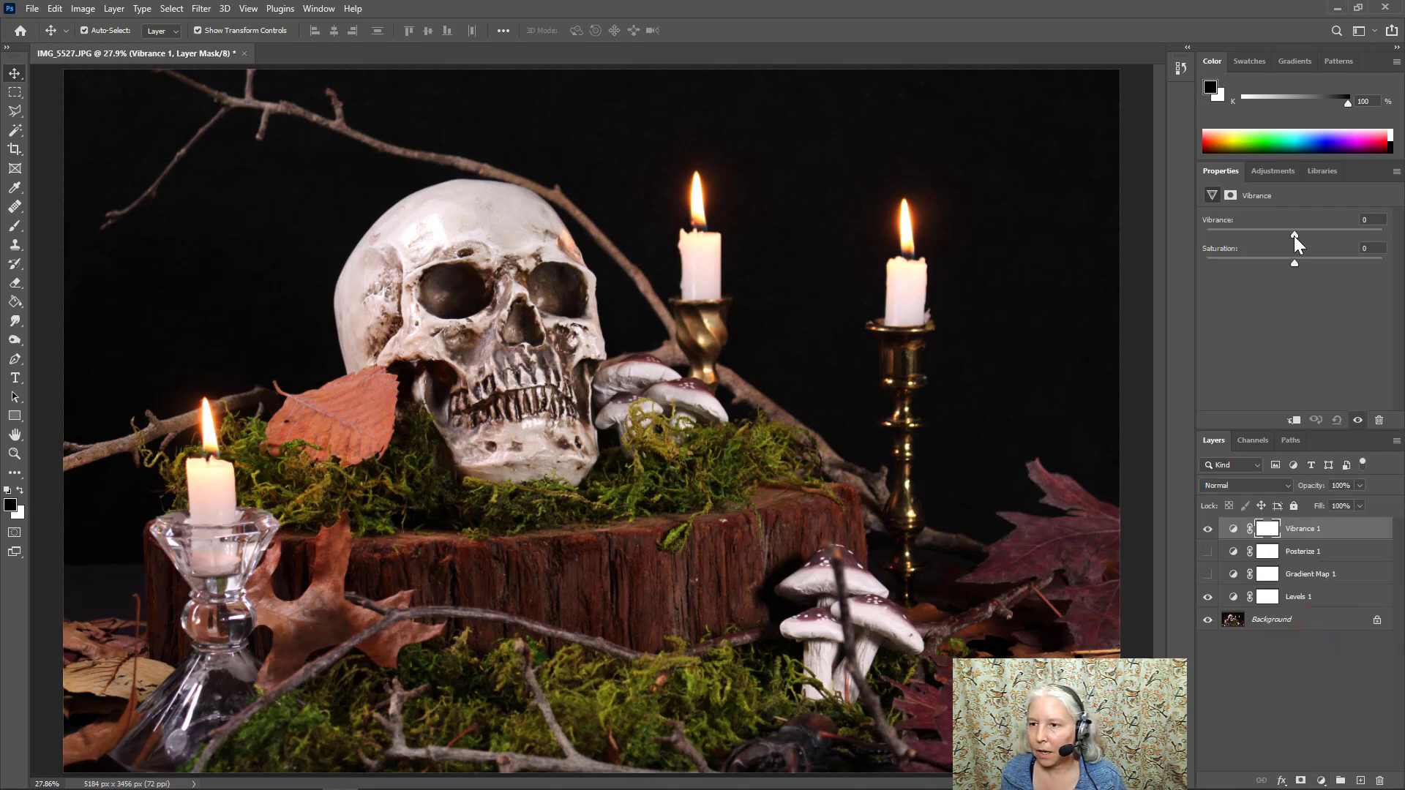
{"action": "left_click_drag", "start_coordinate": [1376, 233], "coordinate": [1378, 233]}
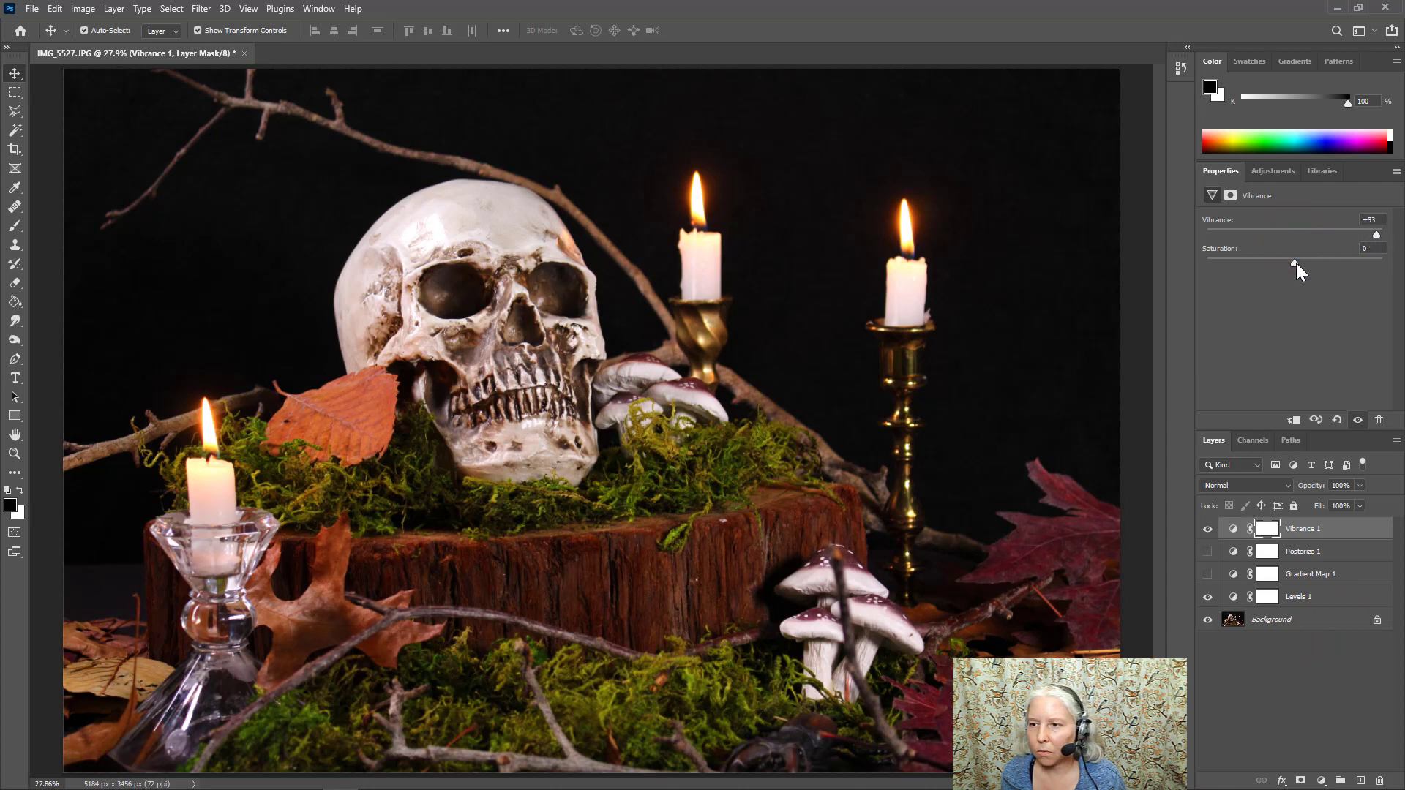
{"action": "left_click_drag", "start_coordinate": [1297, 262], "coordinate": [1384, 234]}
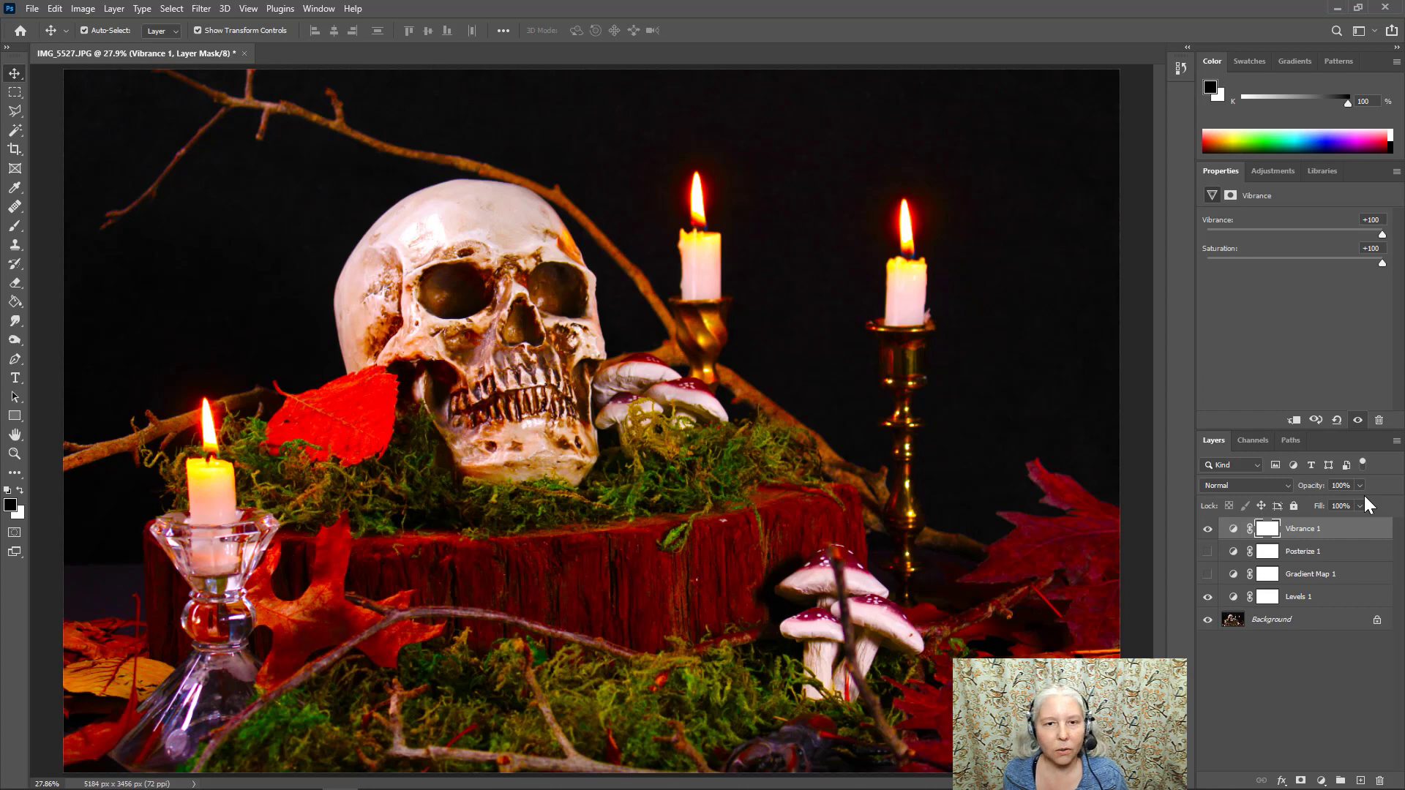
Step: Close the IMG_5527.JPG document without saving its changes
{"action": "left_click", "coordinate": [1322, 782]}
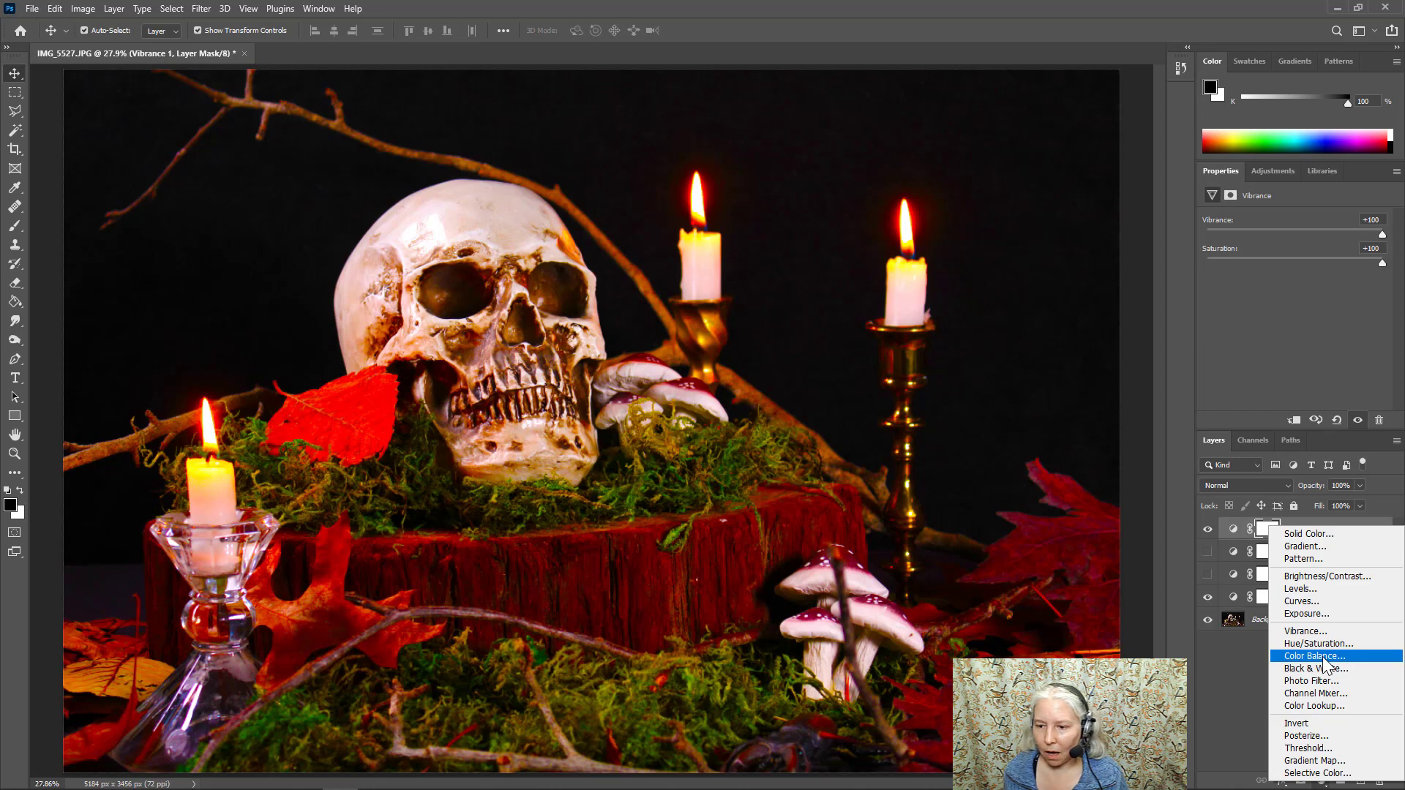
{"action": "left_click", "coordinate": [1228, 710]}
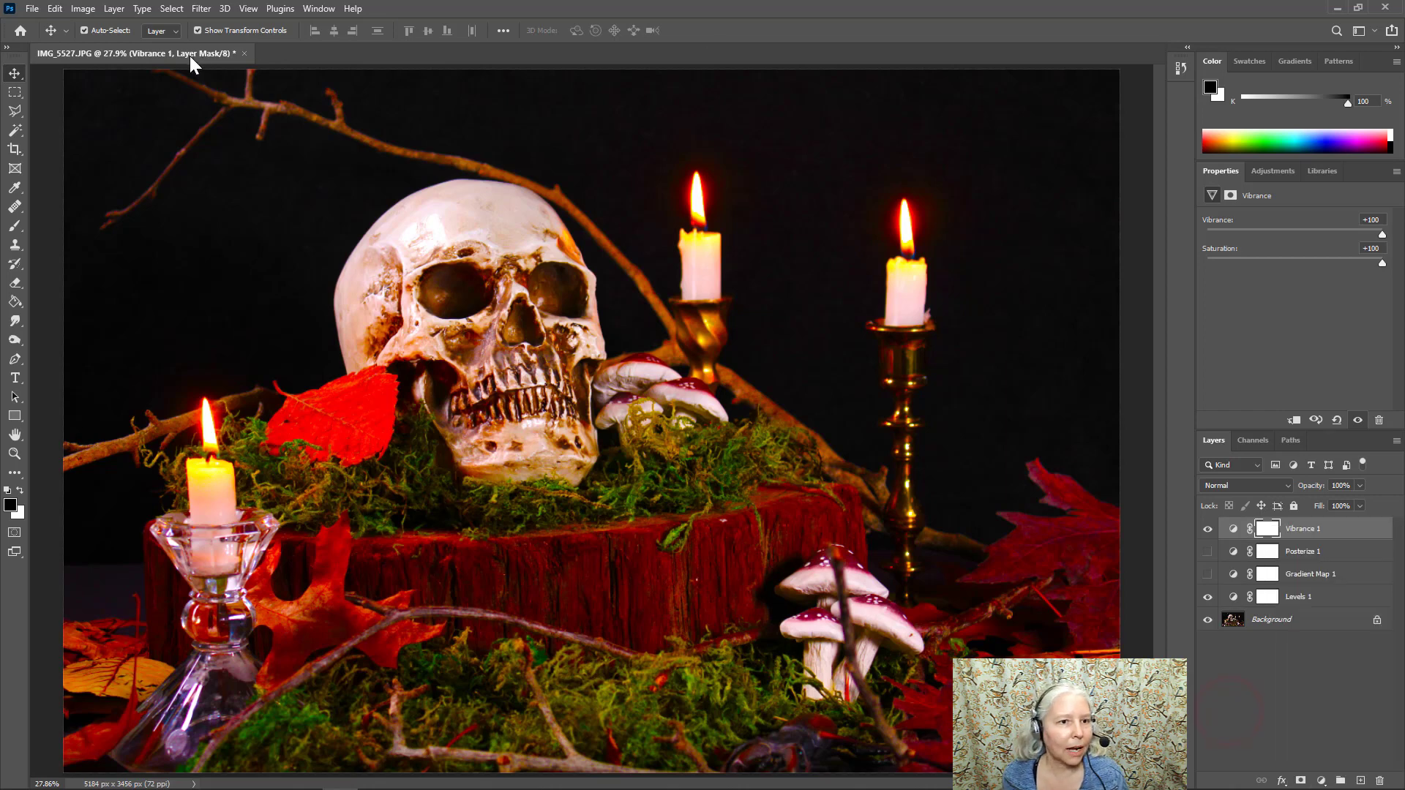
{"action": "left_click", "coordinate": [245, 53]}
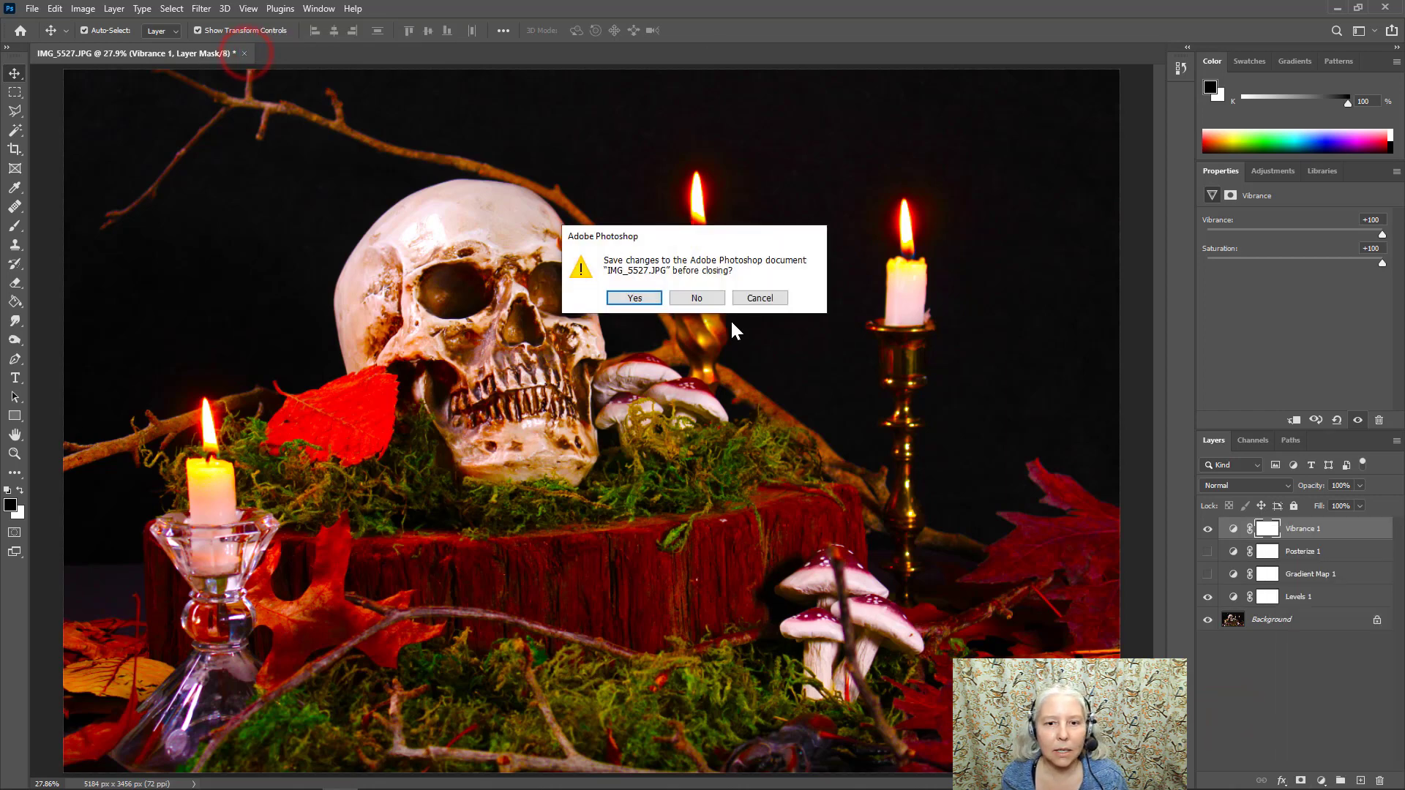
{"action": "left_click", "coordinate": [687, 297]}
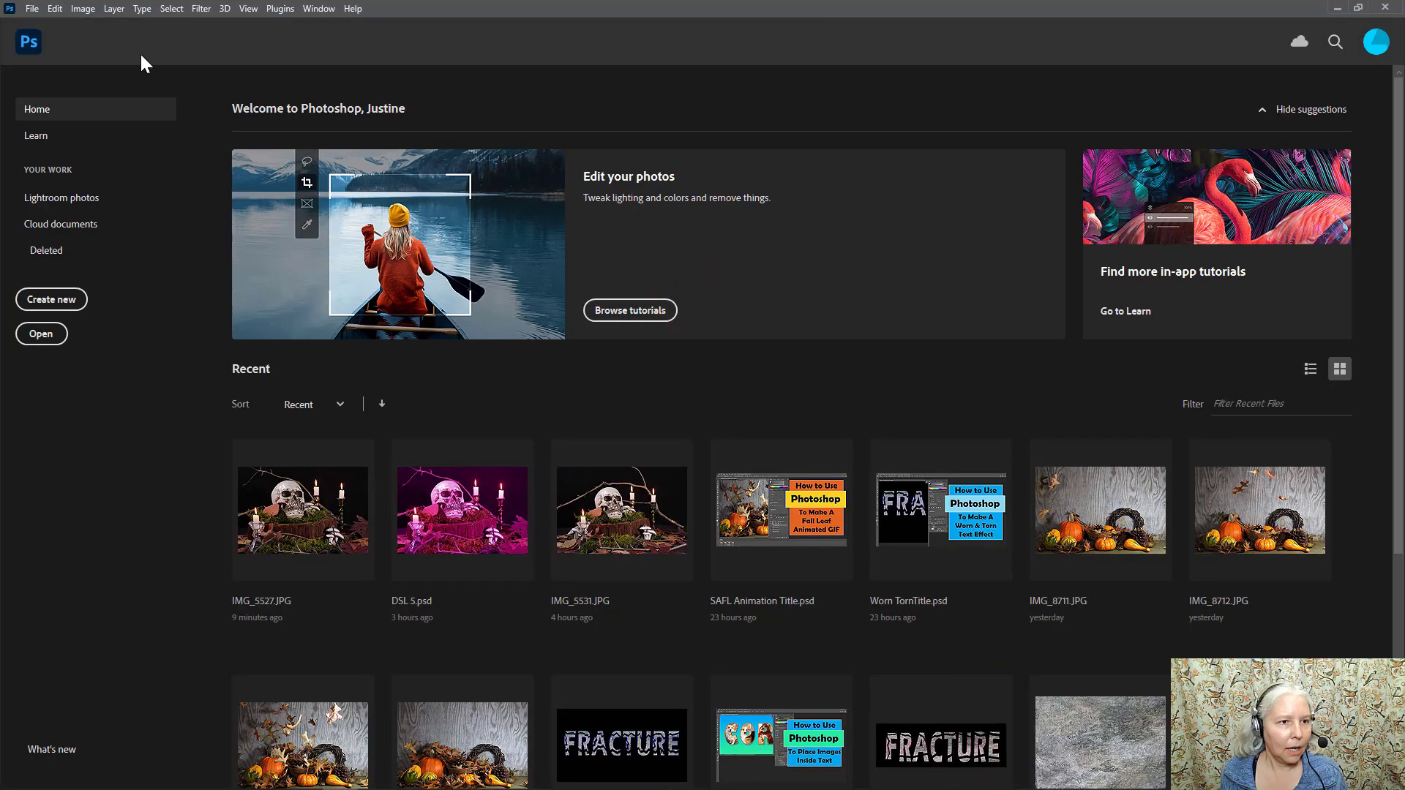
Step: Load the image files DSL 1 to DSL 6 from the DSL 1 folder into one document as a stack of layers
{"action": "left_click", "coordinate": [34, 9]}
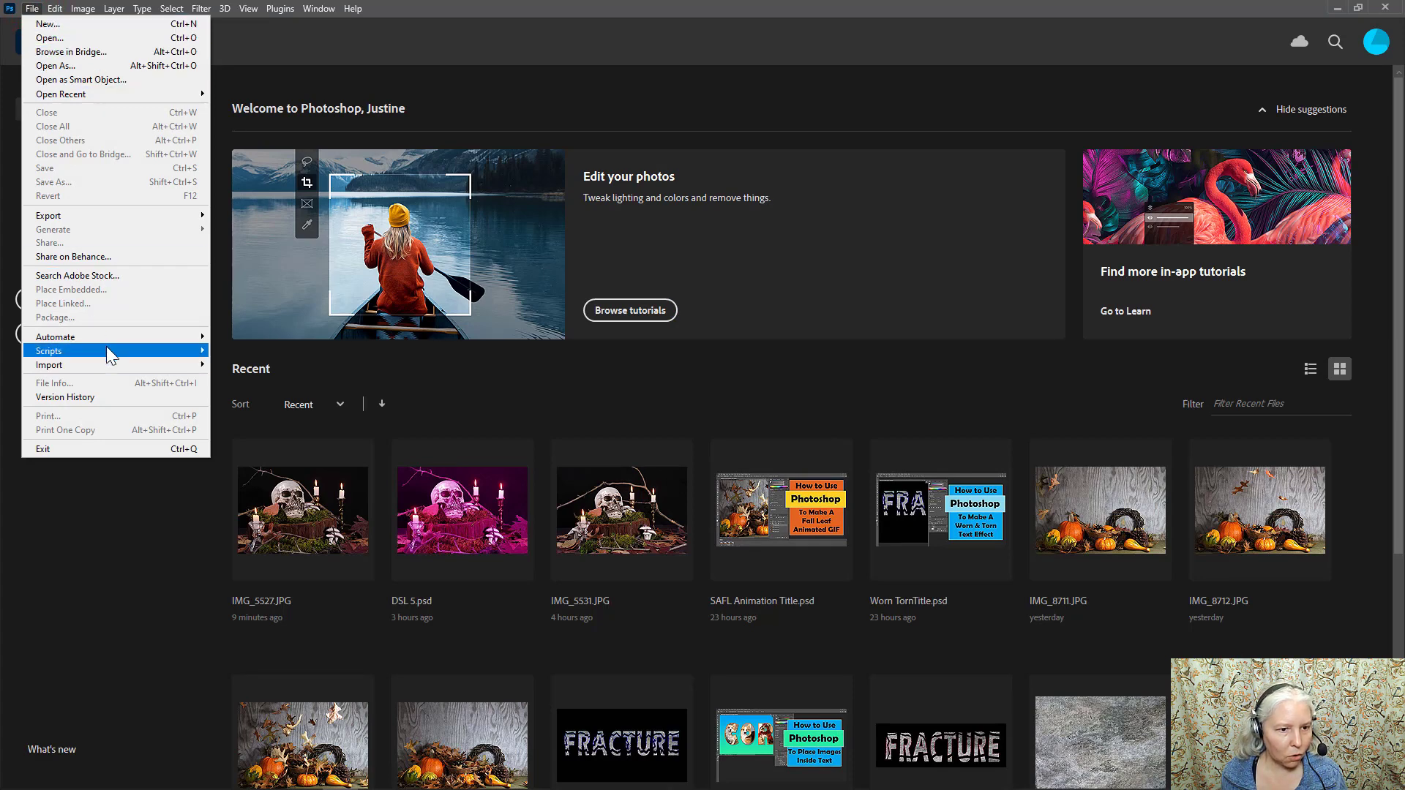
{"action": "mouse_move", "coordinate": [107, 346]}
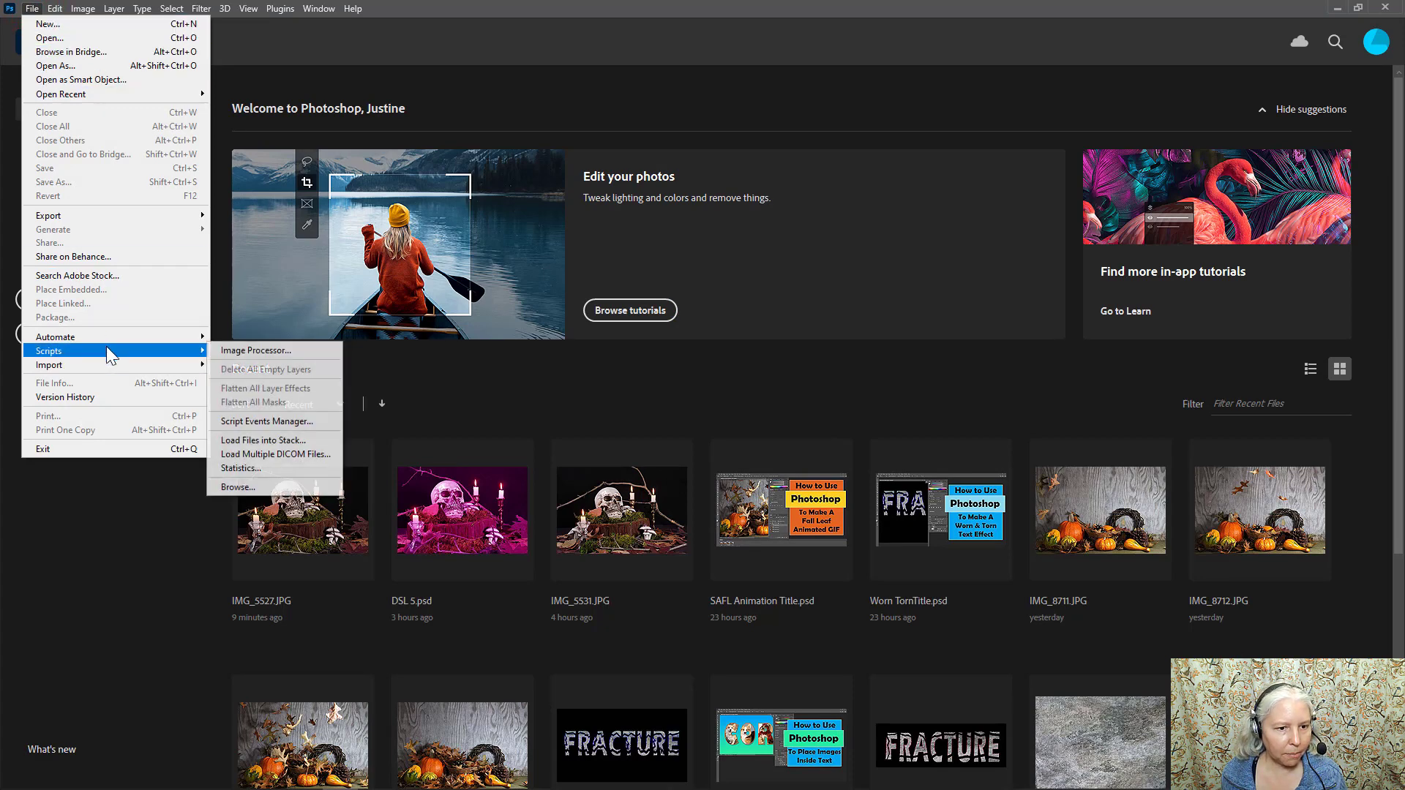
{"action": "left_click", "coordinate": [266, 440]}
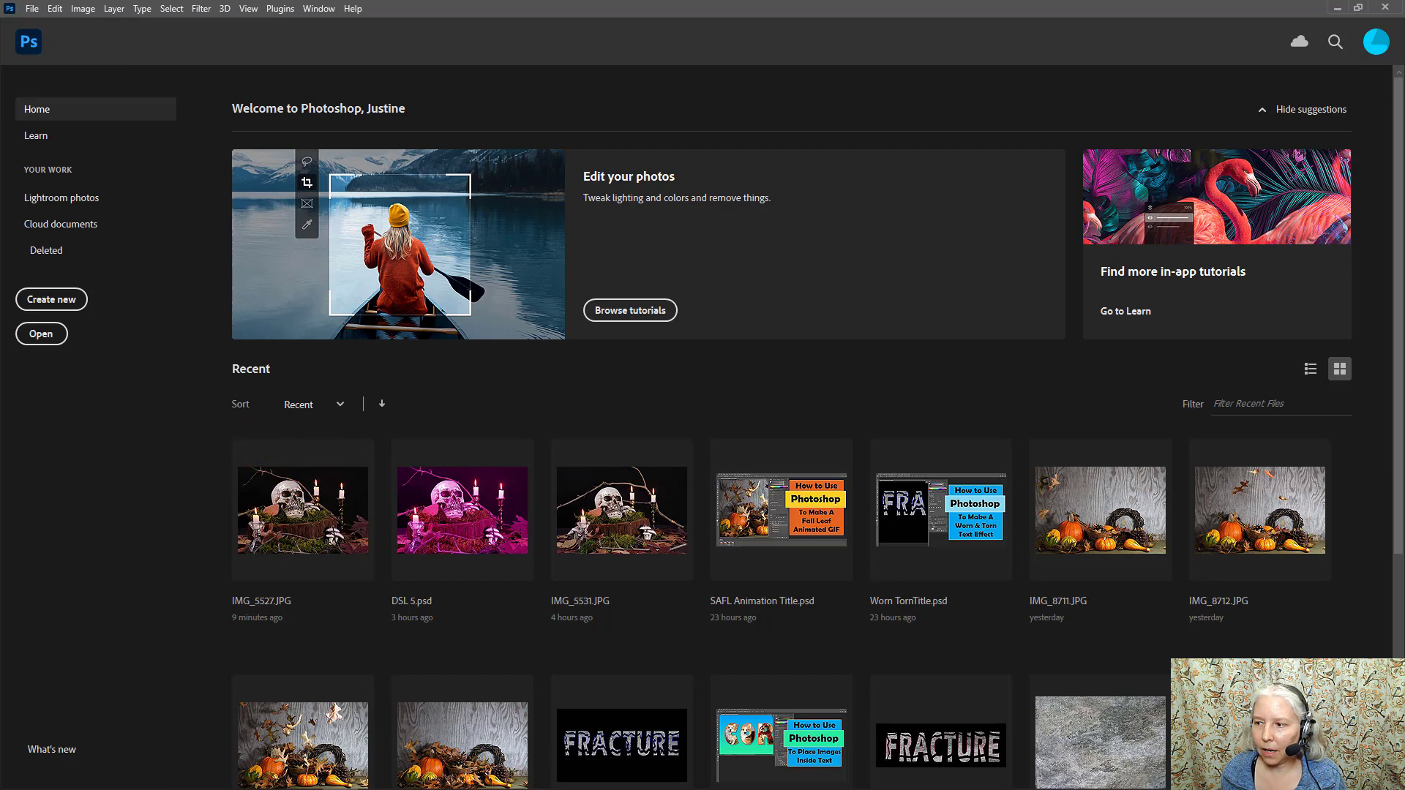
{"action": "left_click_drag", "start_coordinate": [631, 136], "coordinate": [625, 211]}
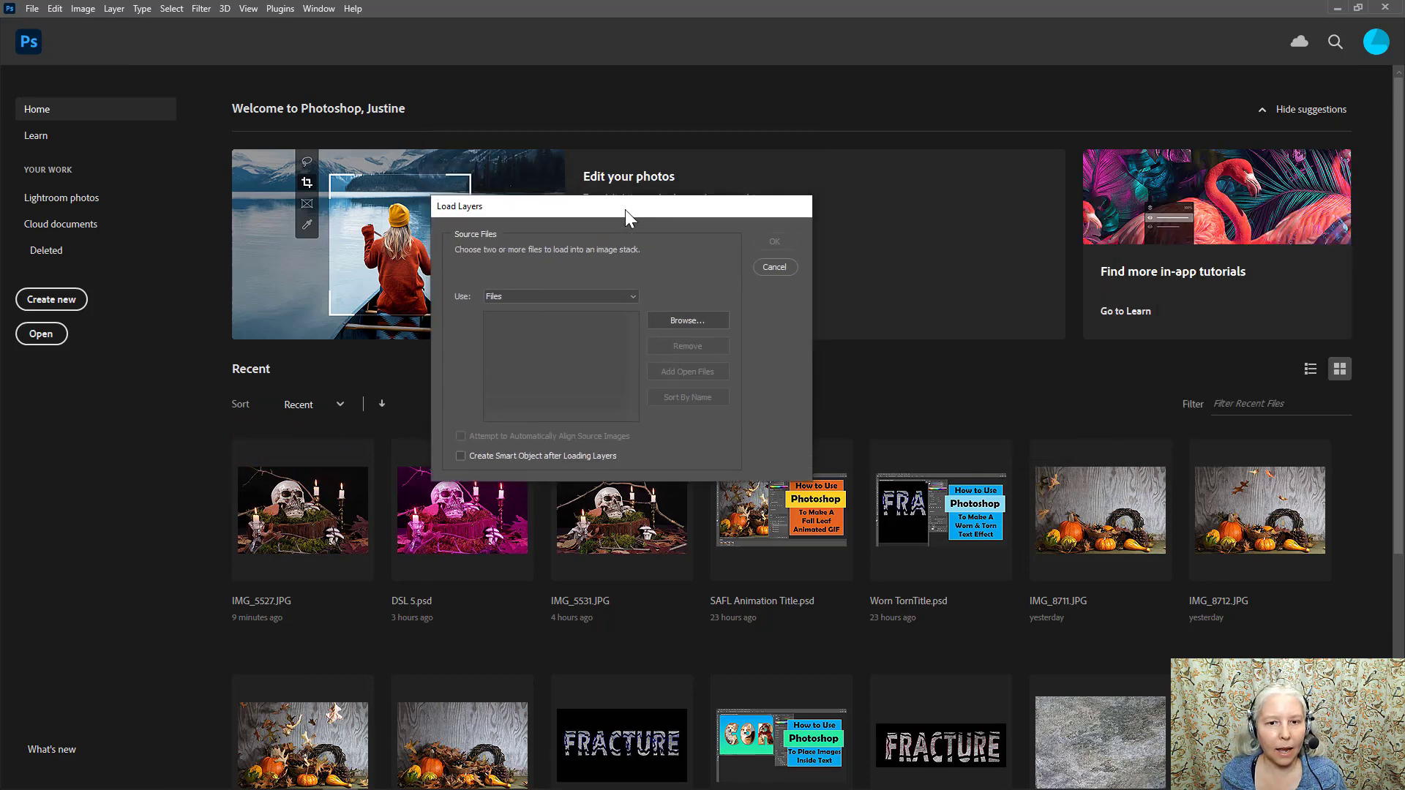
{"action": "left_click", "coordinate": [687, 326]}
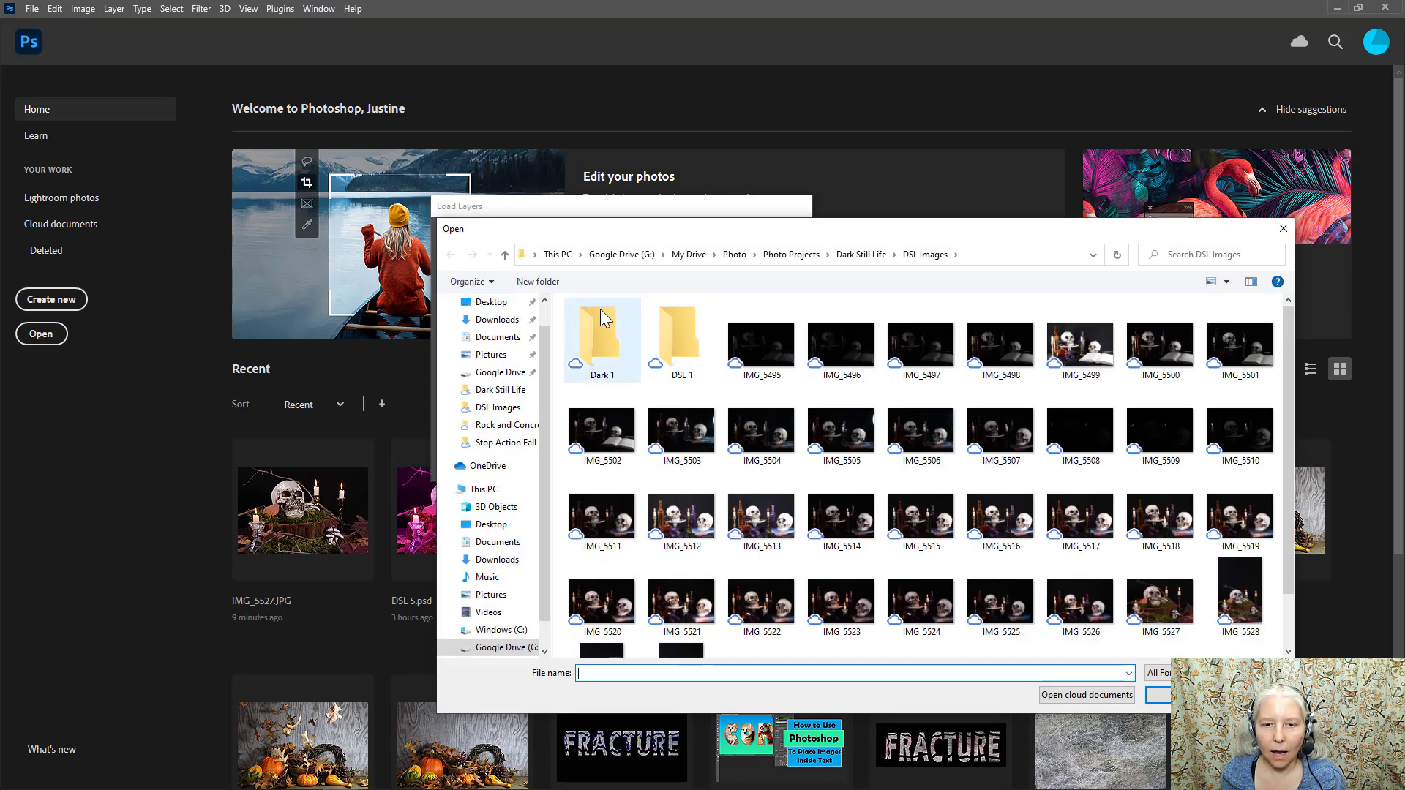
{"action": "double_click", "coordinate": [682, 341]}
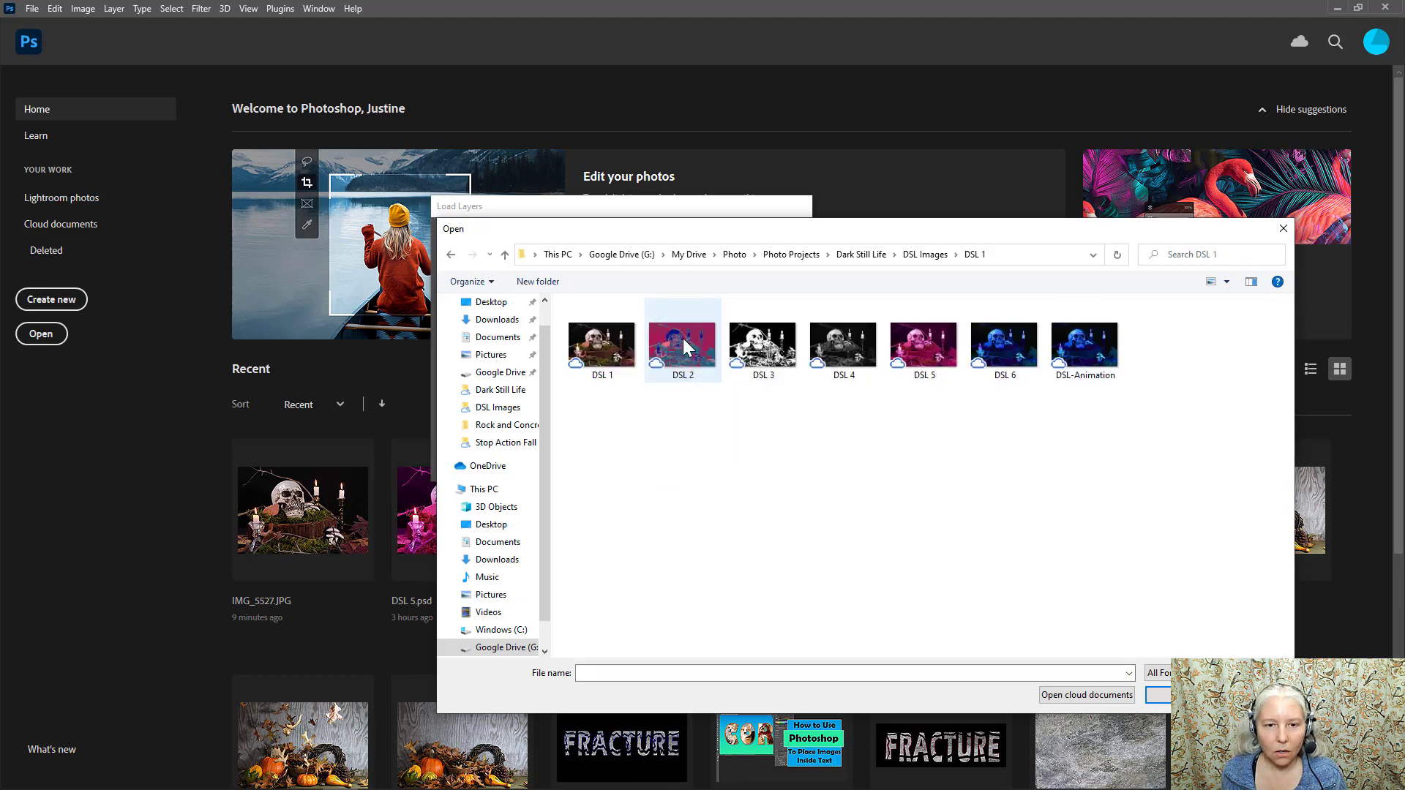
{"action": "left_click", "coordinate": [621, 359]}
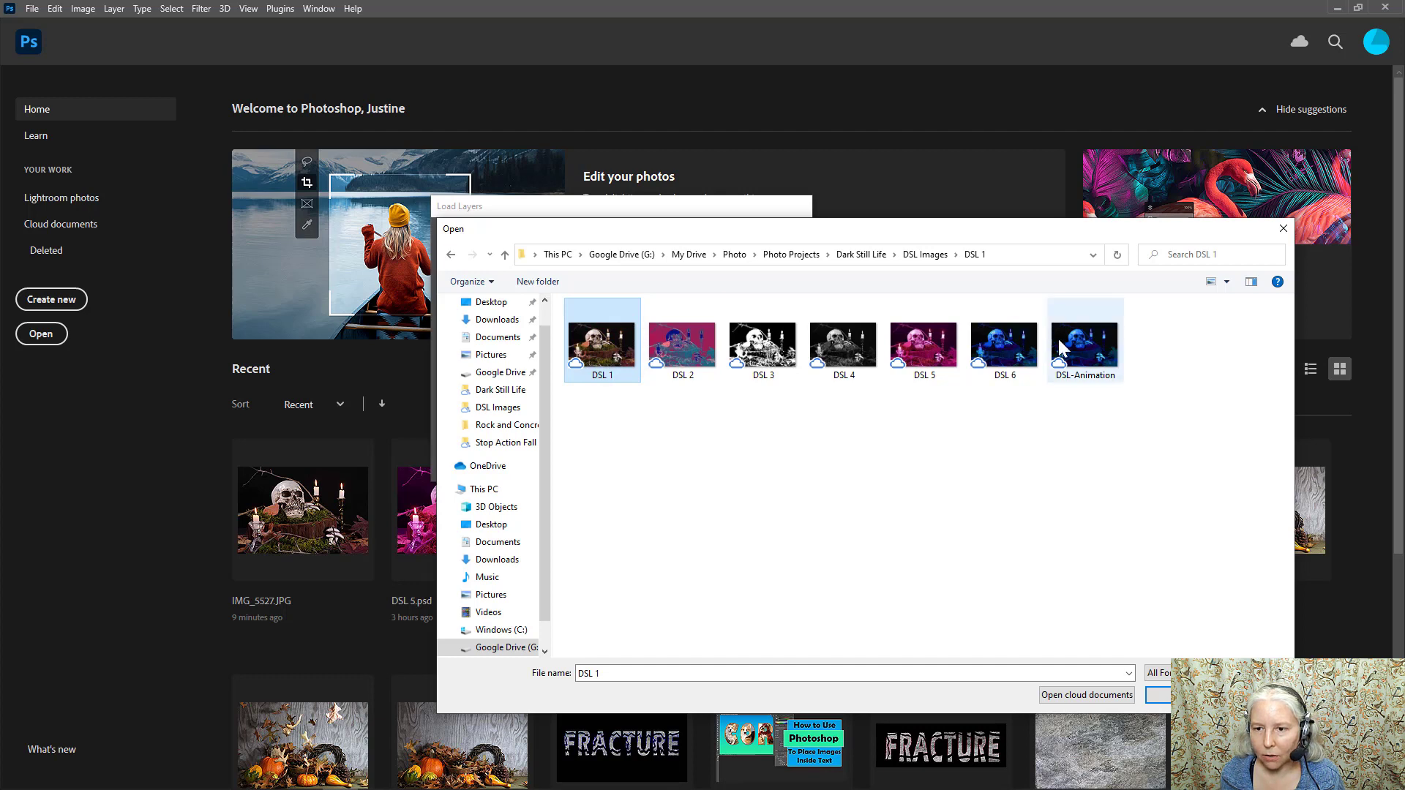
{"action": "left_click", "coordinate": [1006, 347], "text": "shift"}
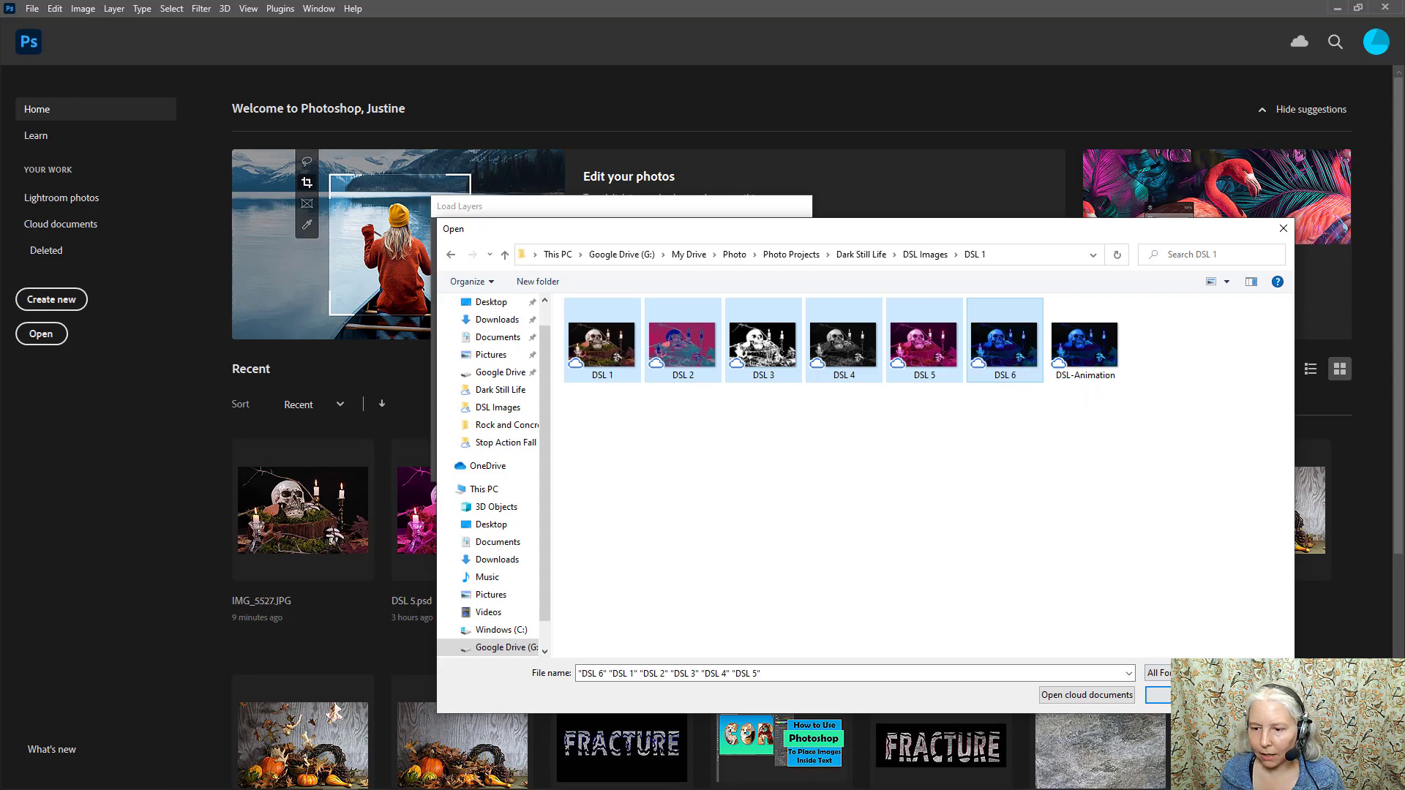
{"action": "left_click", "coordinate": [1159, 696]}
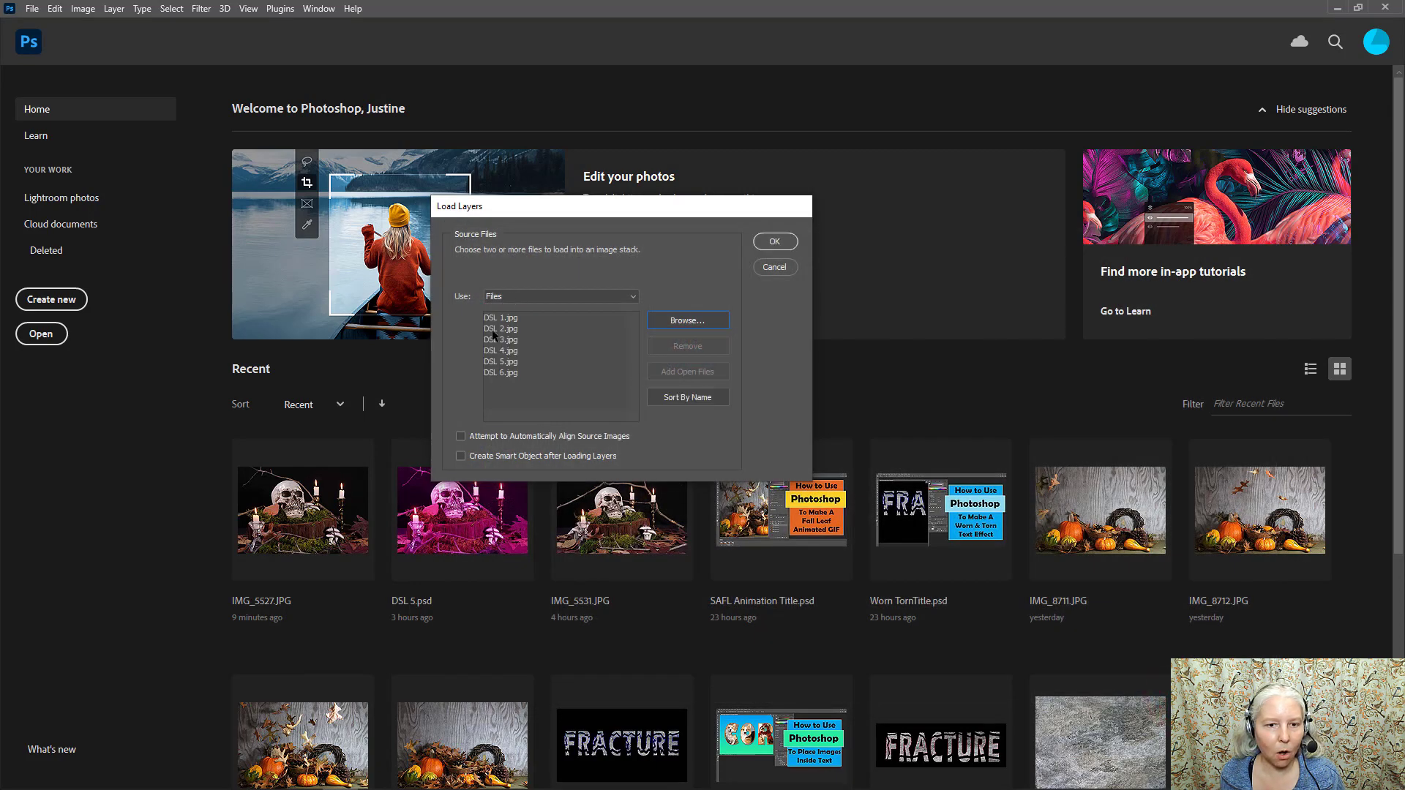
{"action": "left_click", "coordinate": [762, 244]}
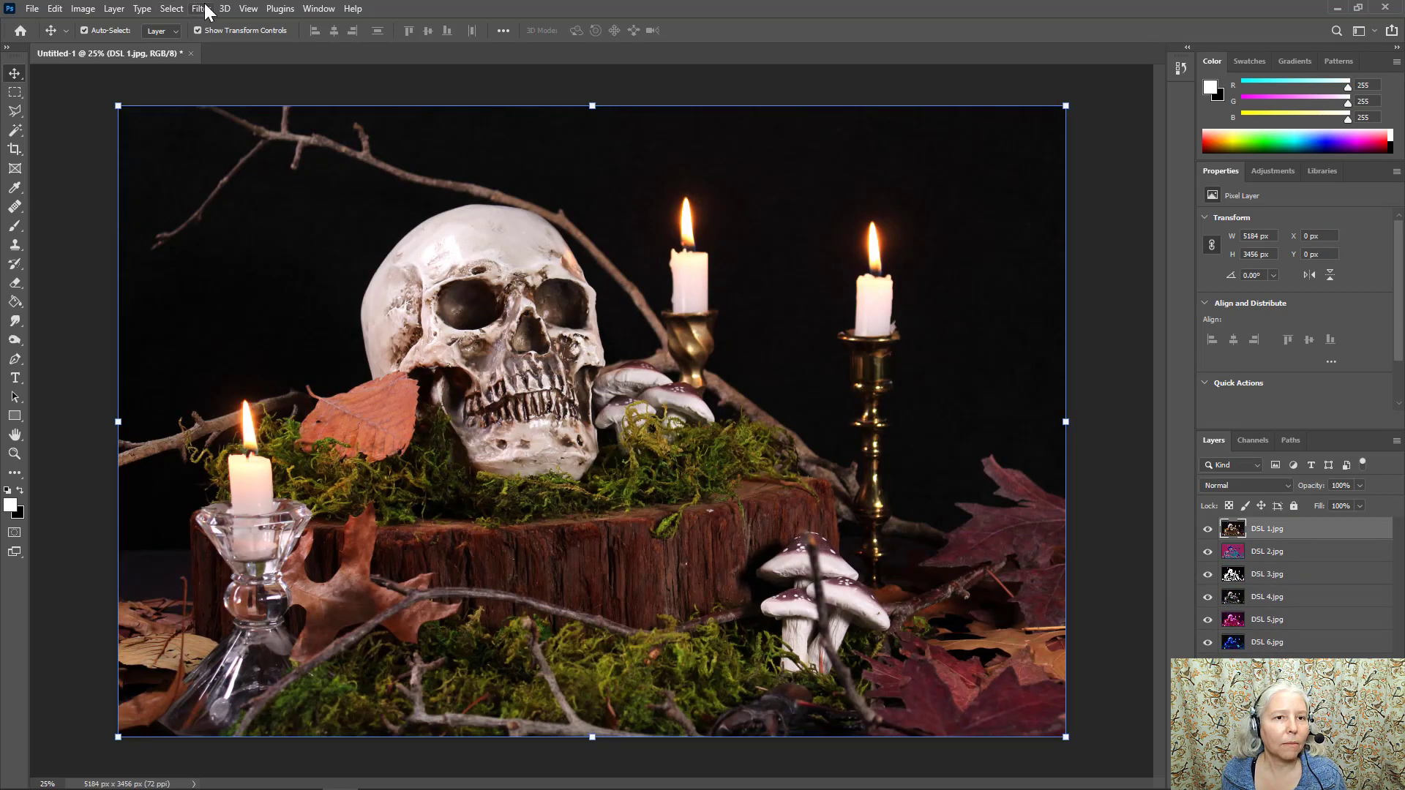
Step: Show the Timeline for the stacked skull document
{"action": "left_click", "coordinate": [319, 9]}
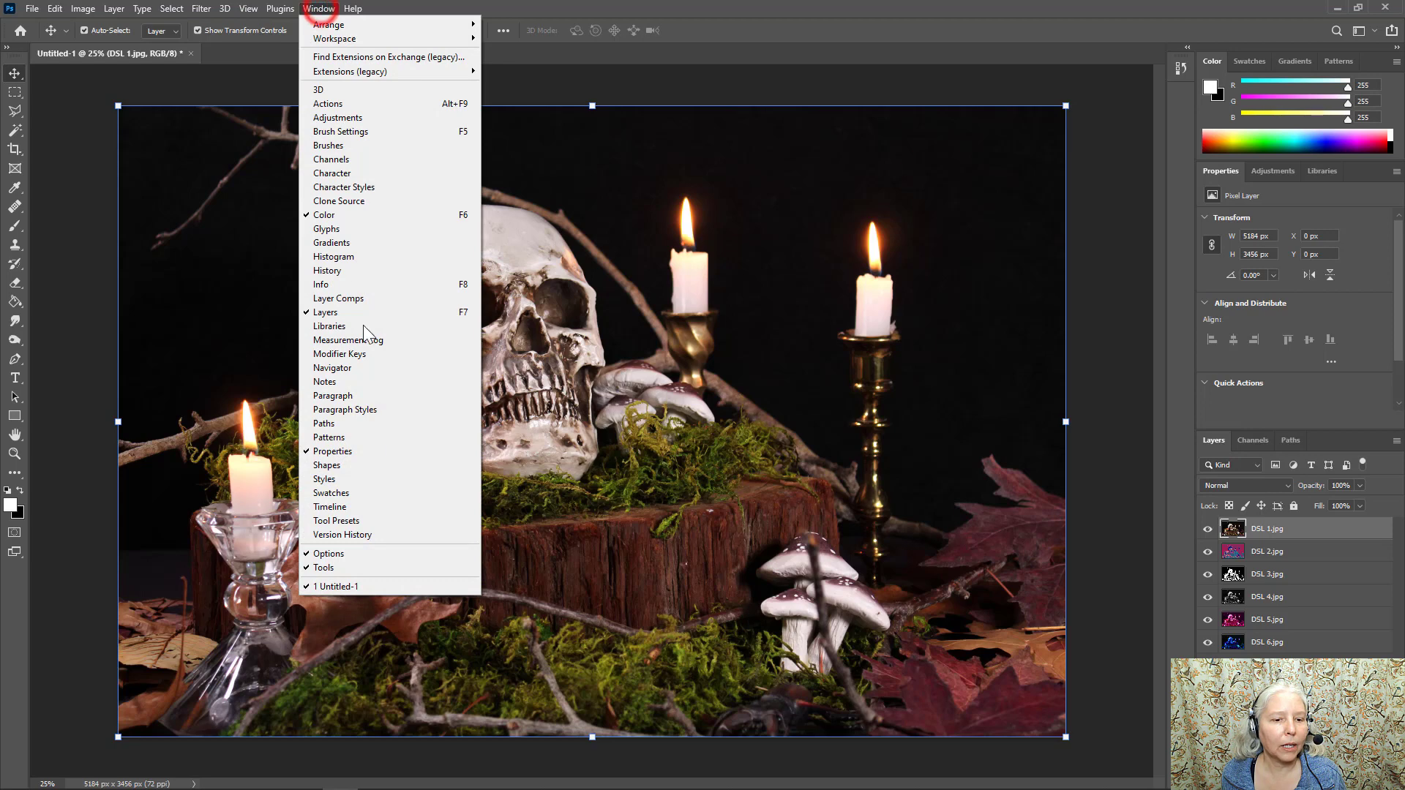
{"action": "left_click", "coordinate": [363, 505]}
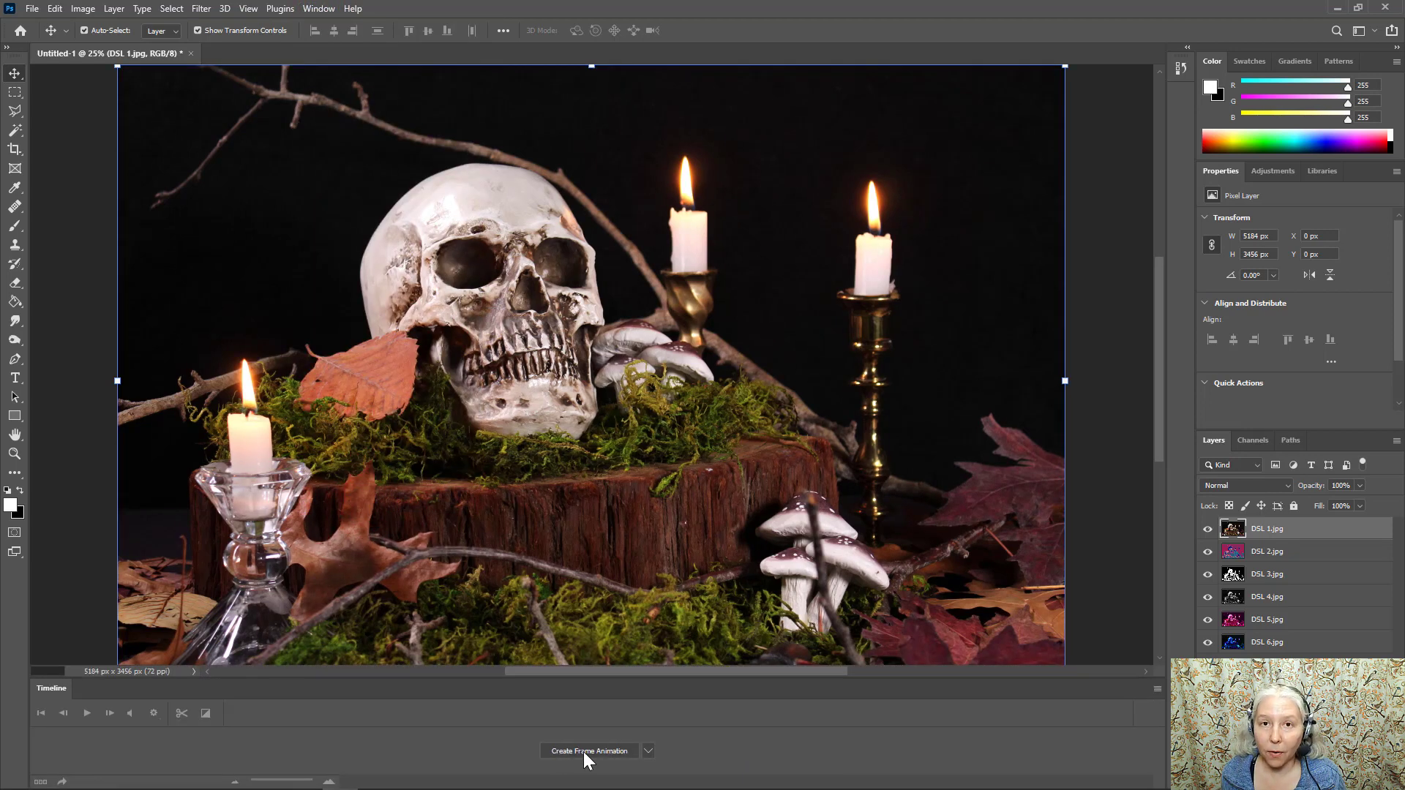
Step: Create a frame animation in the Timeline and make its frames from the six DSL layers
{"action": "left_click", "coordinate": [648, 751]}
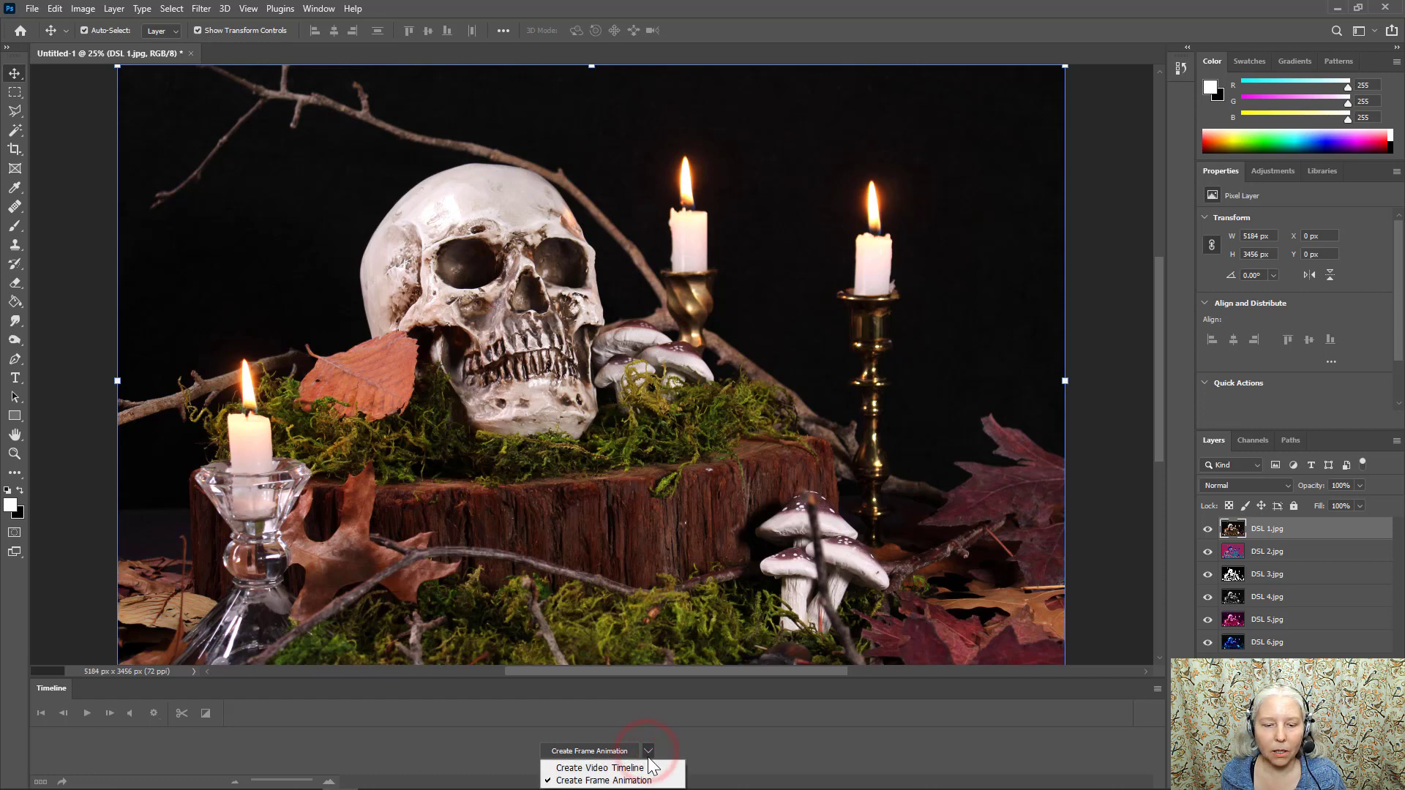
{"action": "left_click", "coordinate": [643, 782]}
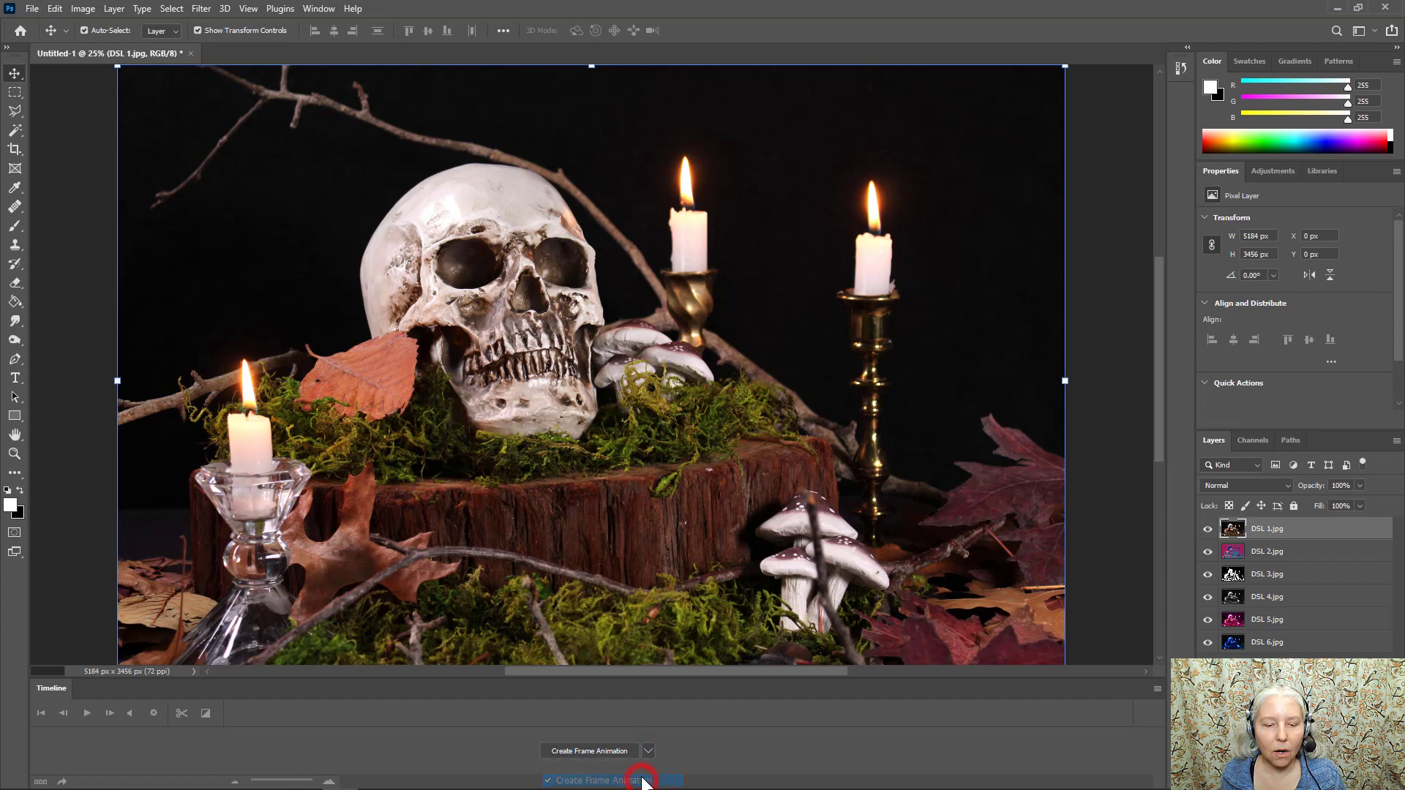
{"action": "left_click", "coordinate": [591, 752]}
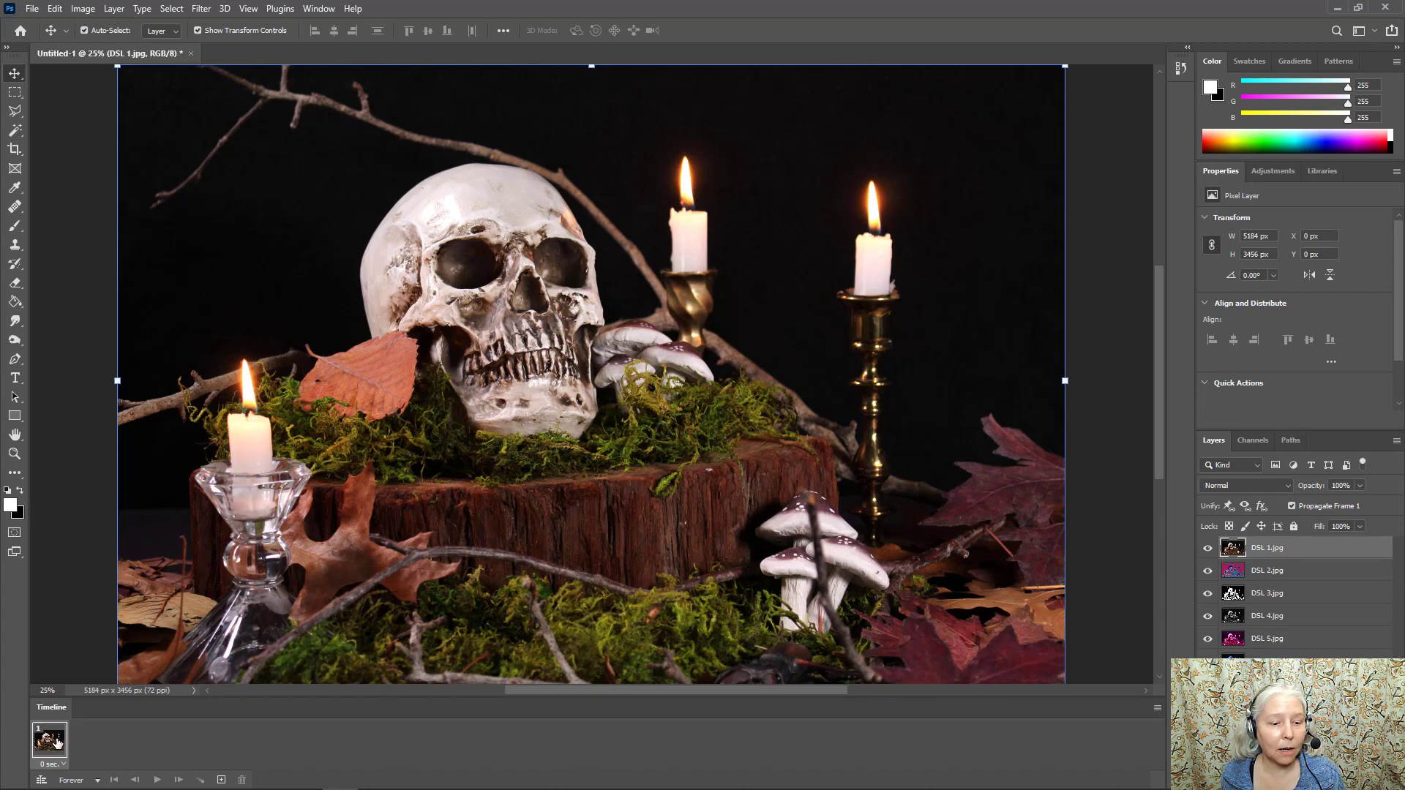
{"action": "left_click", "coordinate": [1158, 708]}
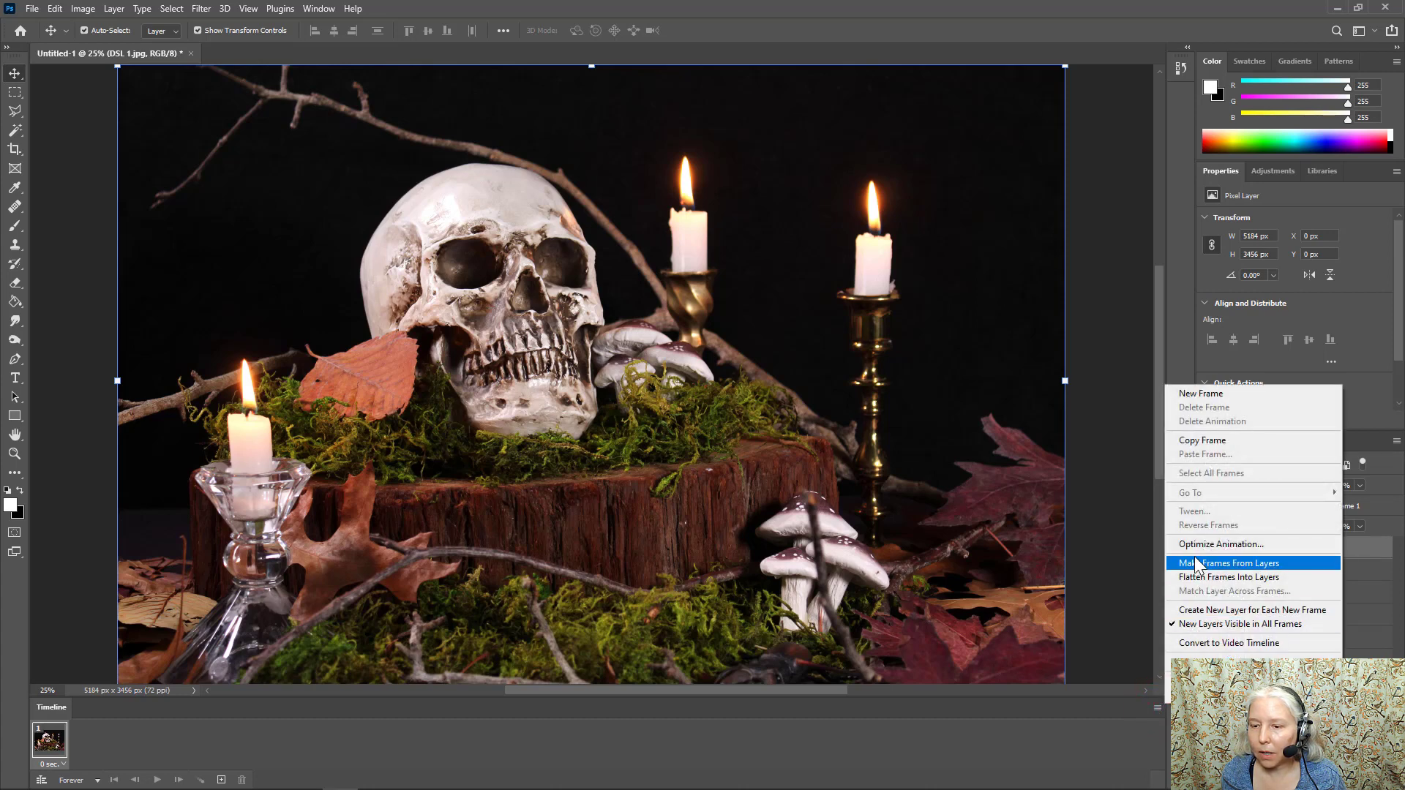
{"action": "left_click", "coordinate": [1249, 564]}
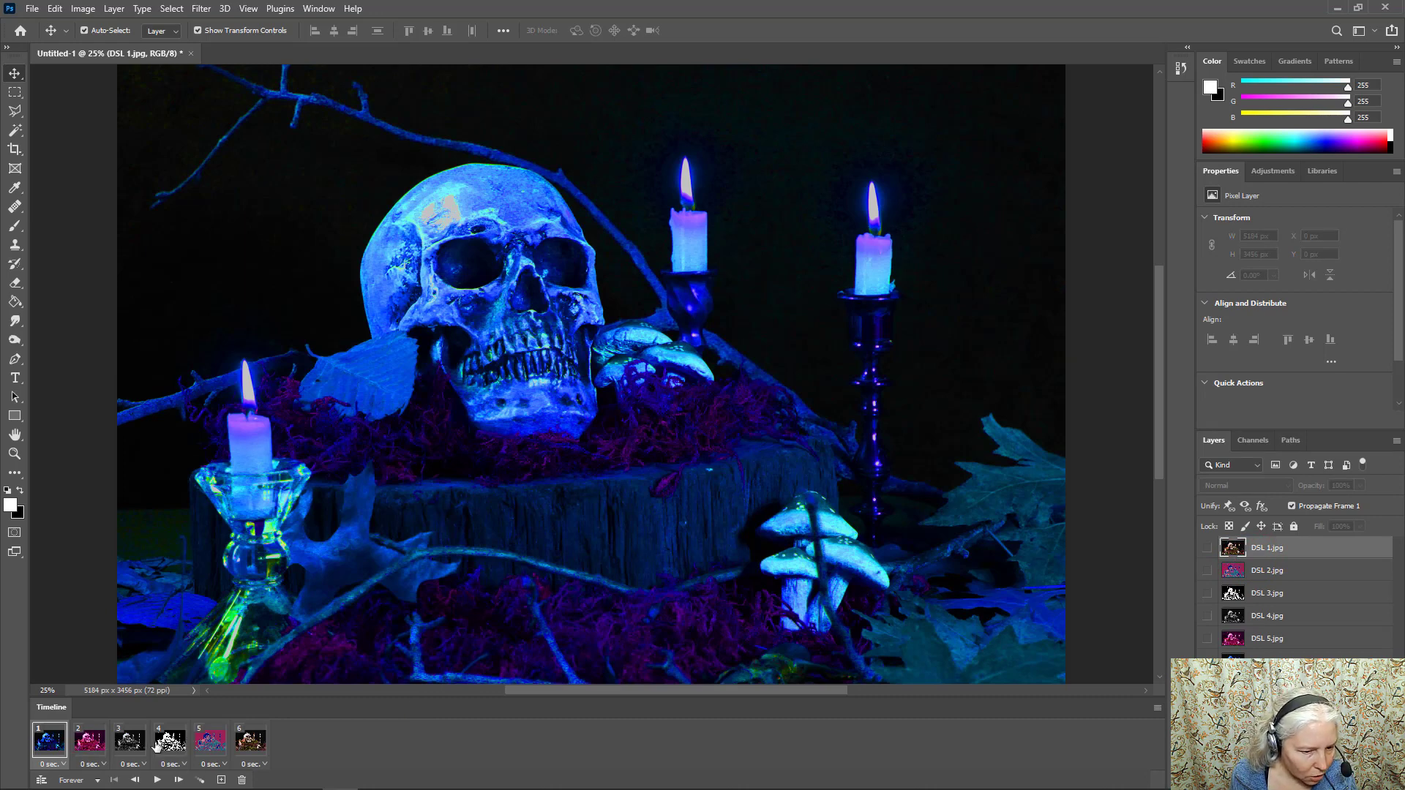
Step: Move the magenta-and-teal fifth frame to third place and set the delay of all six frames to 0.1 seconds
{"action": "left_click", "coordinate": [216, 745]}
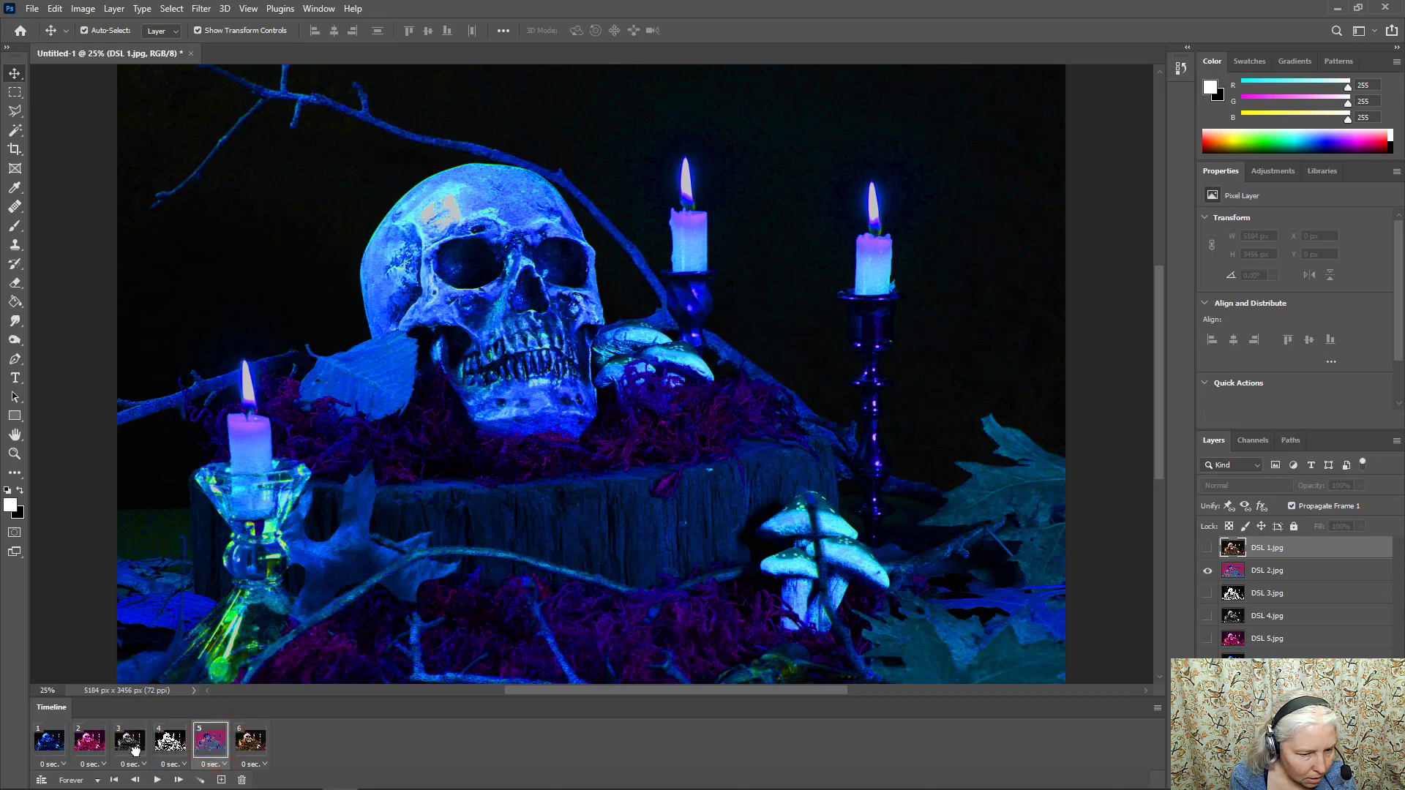
{"action": "mouse_move", "coordinate": [135, 749]}
{"action": "left_mouse_down"}
{"action": "mouse_move", "coordinate": [151, 745]}
{"action": "mouse_move", "coordinate": [125, 747]}
{"action": "left_mouse_up"}
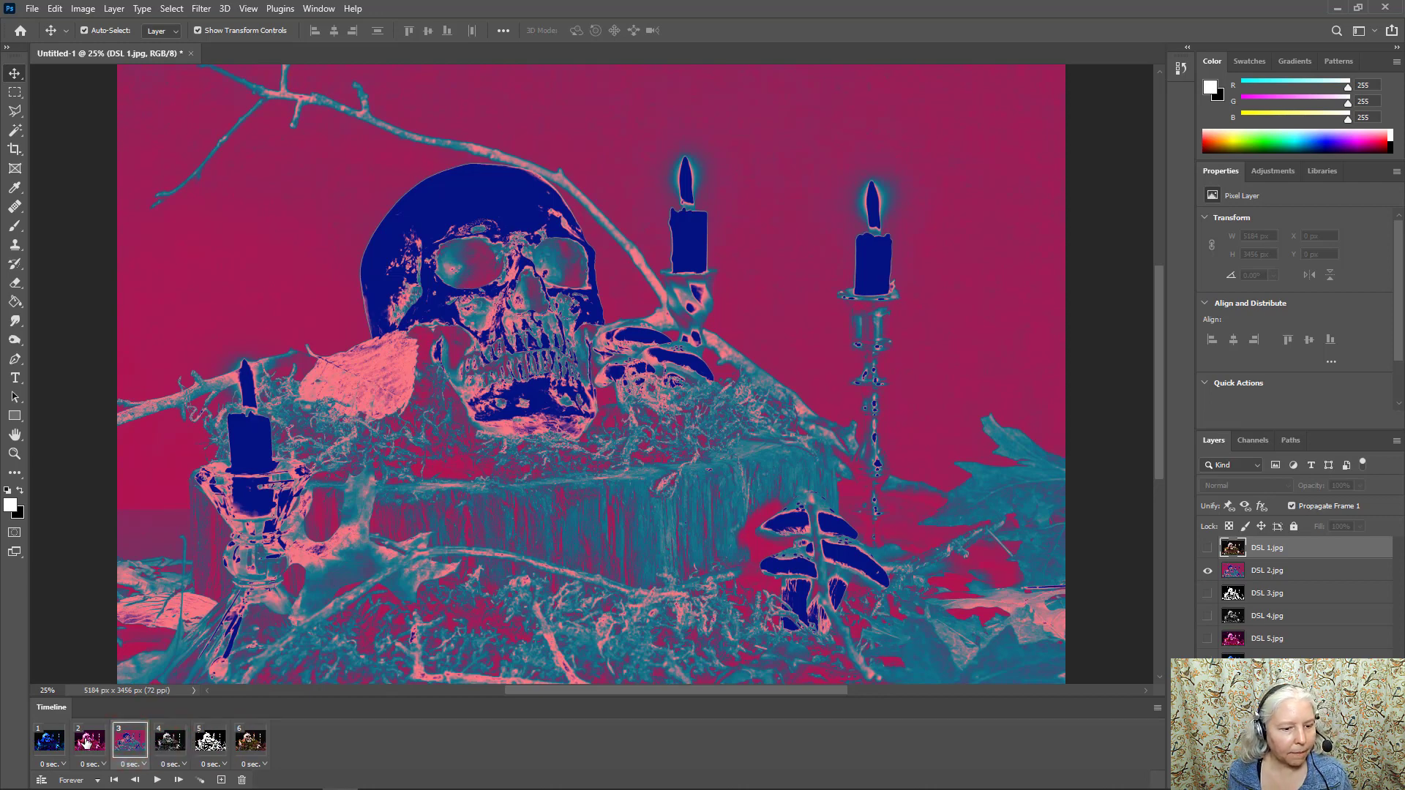
{"action": "left_click", "coordinate": [50, 745]}
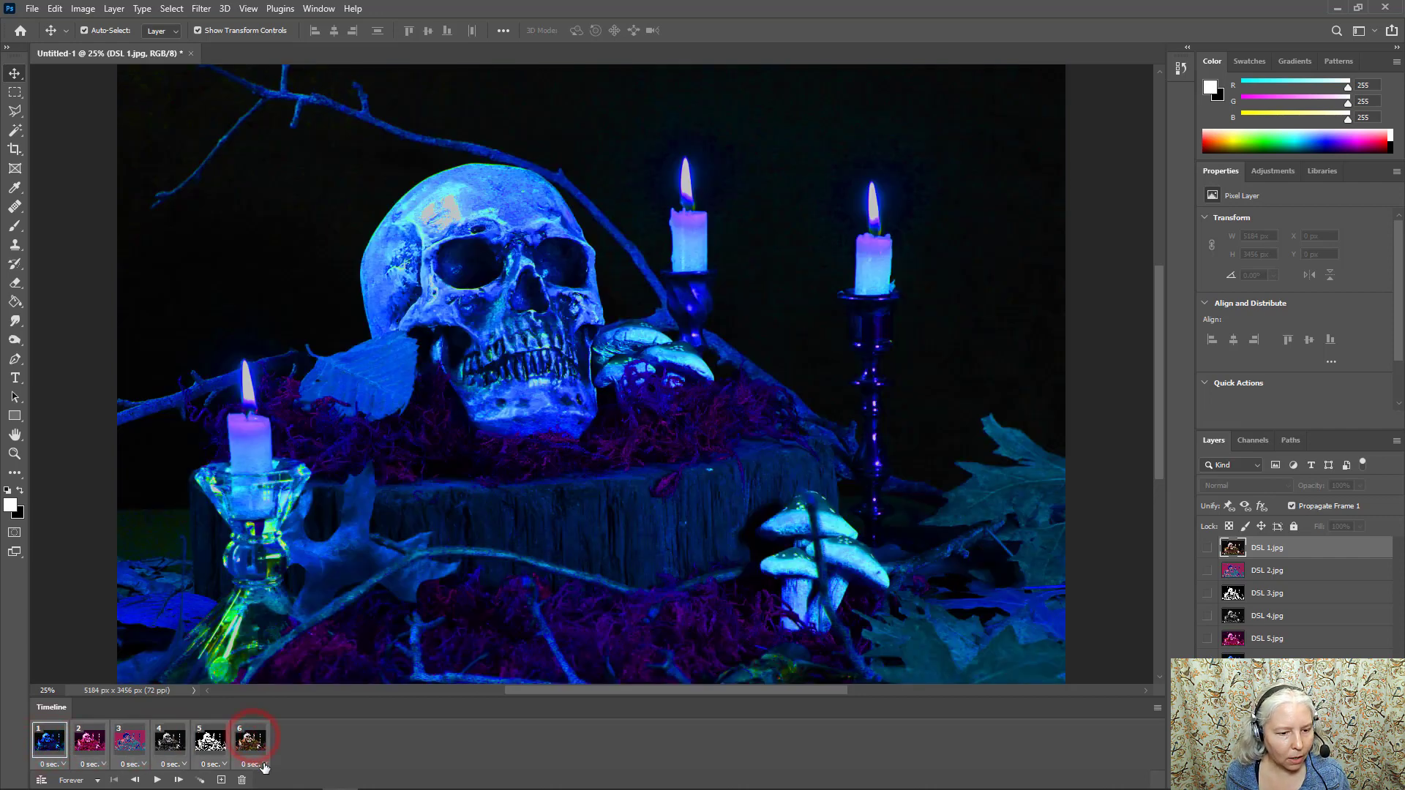
{"action": "left_click", "coordinate": [265, 766]}
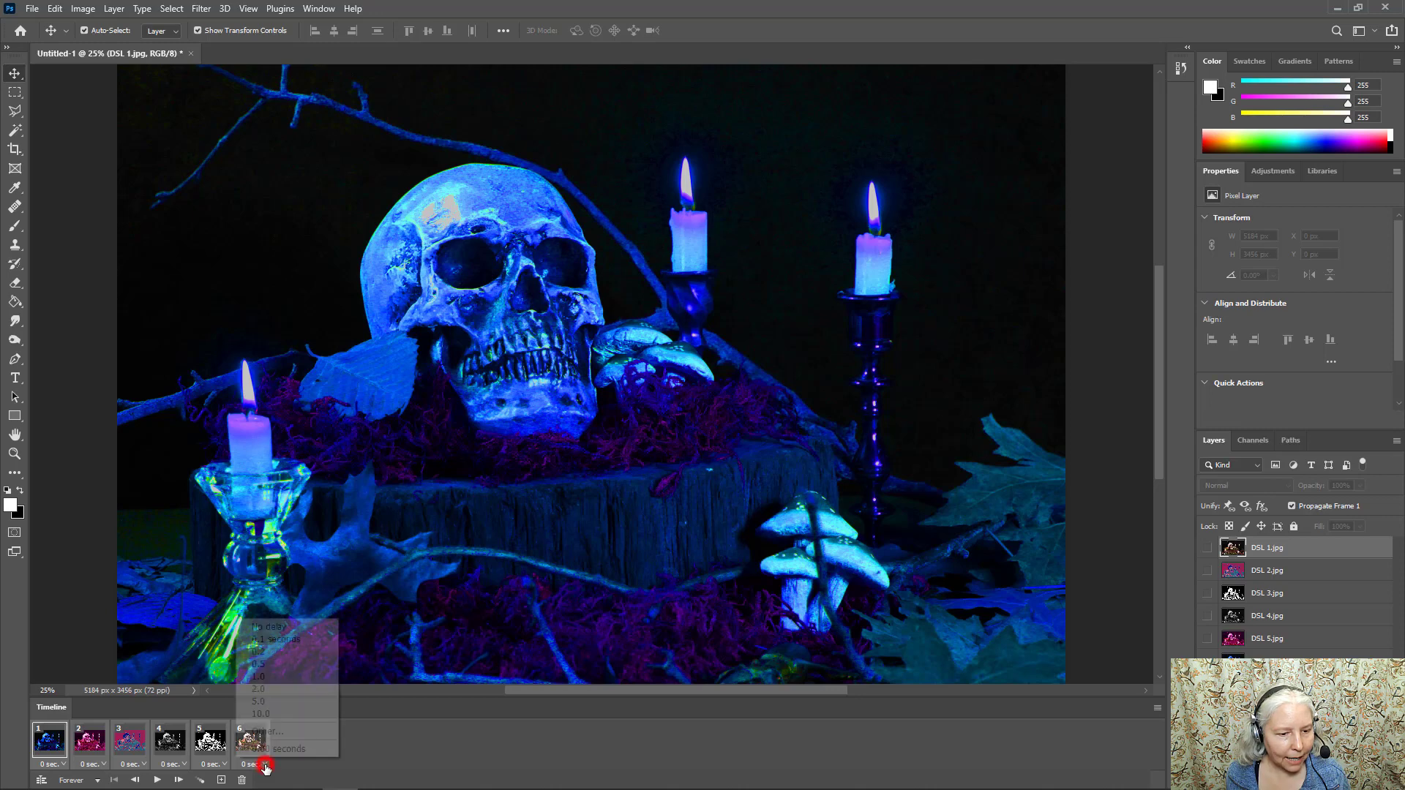
{"action": "left_click", "coordinate": [278, 639]}
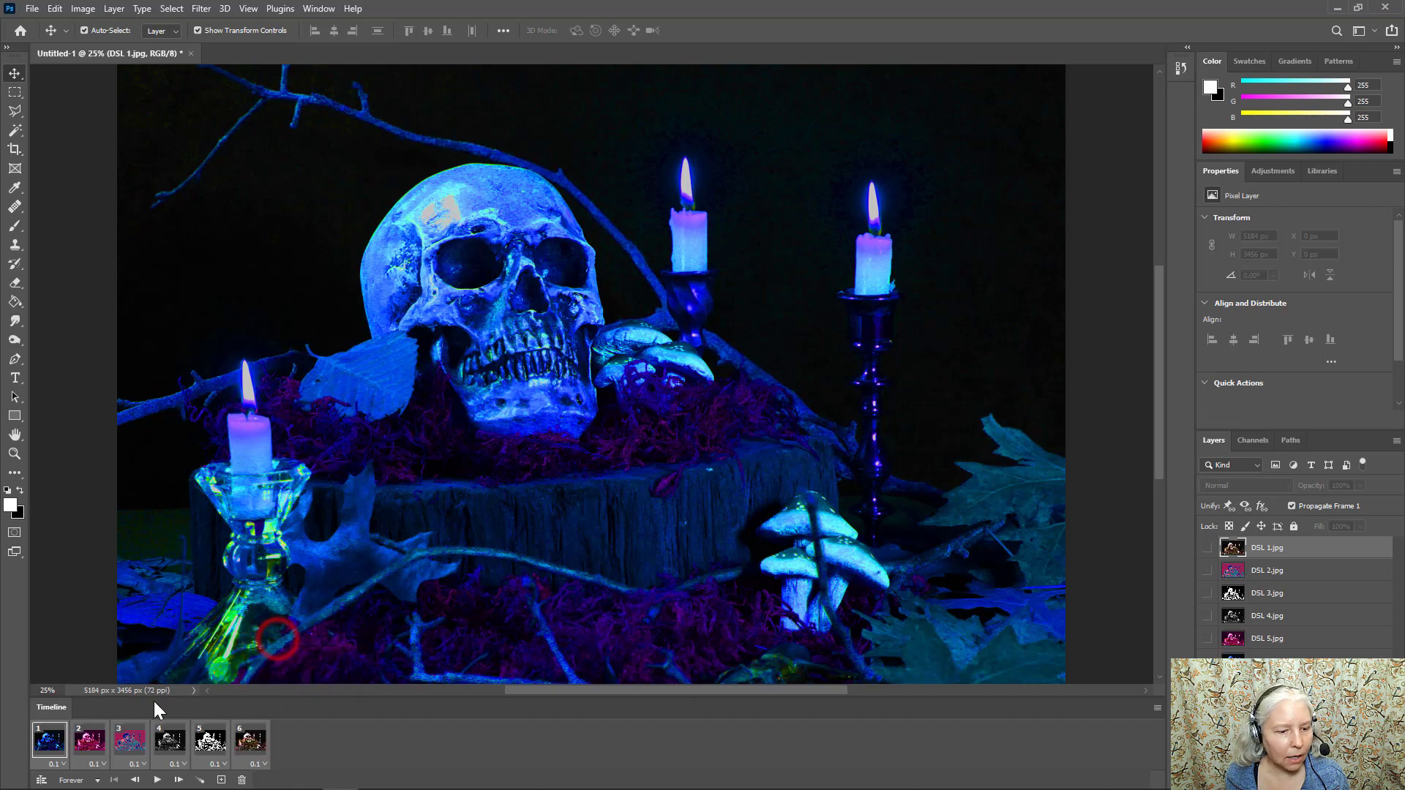
Step: Preview the frame animation, stop the playback and check its looping options
{"action": "left_click", "coordinate": [159, 780]}
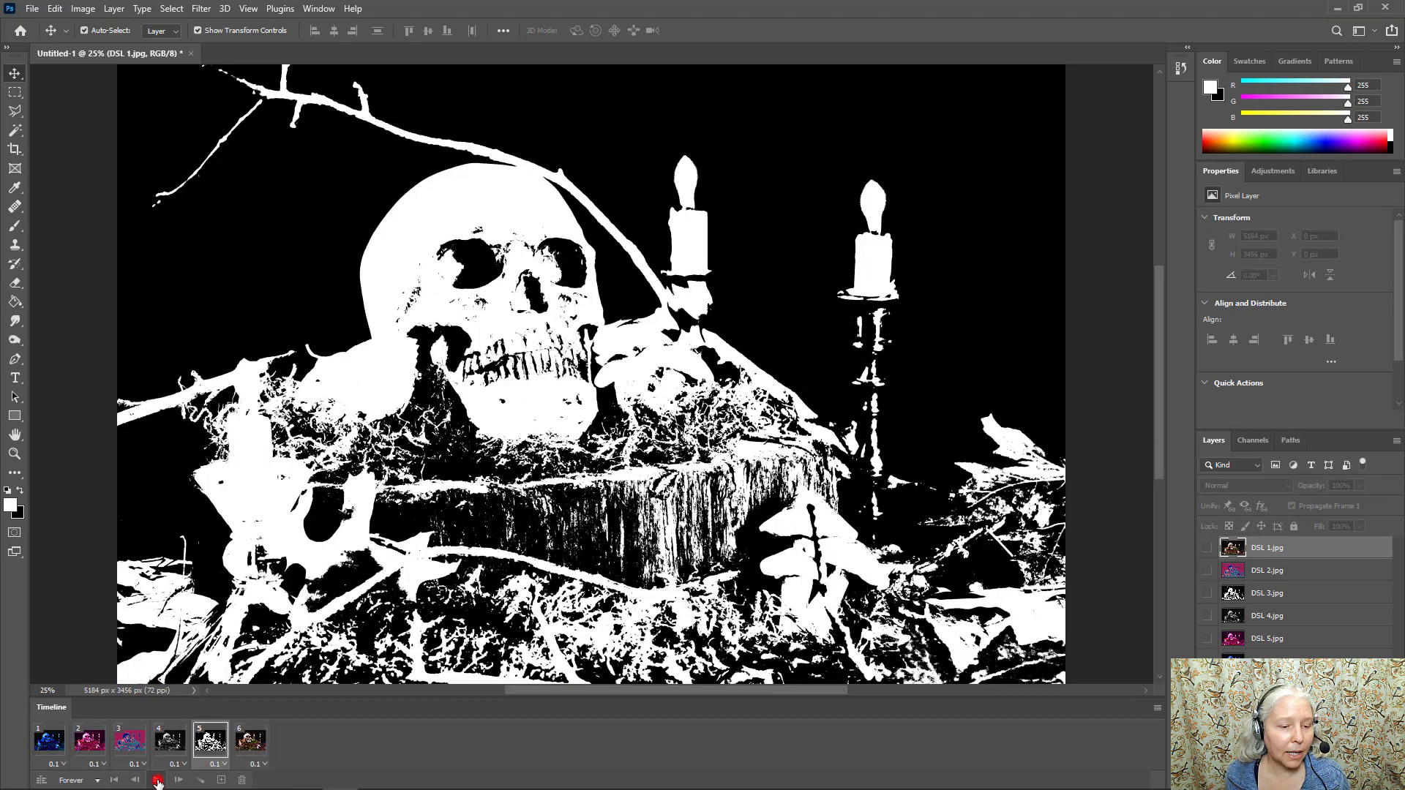
{"action": "left_click", "coordinate": [157, 781]}
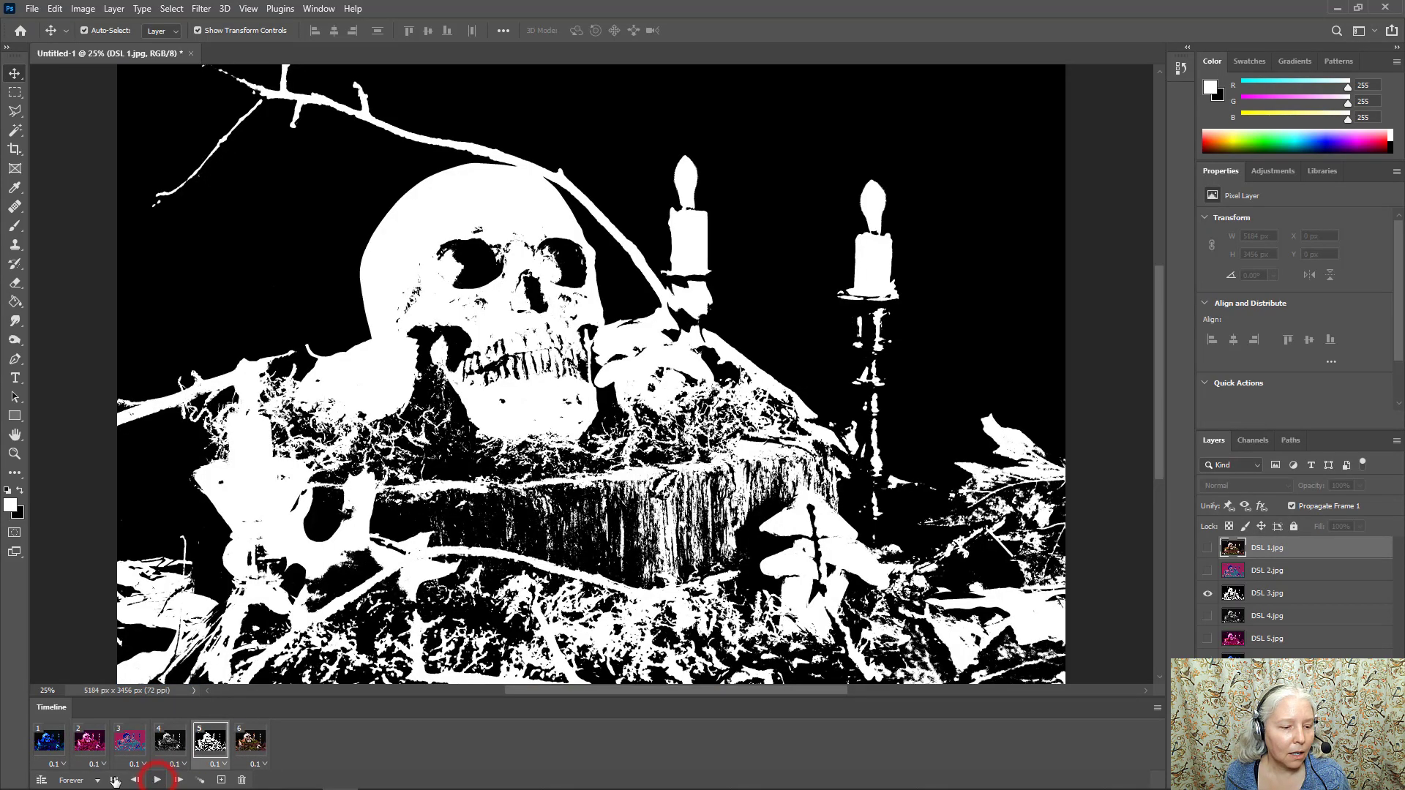
{"action": "left_click", "coordinate": [97, 781]}
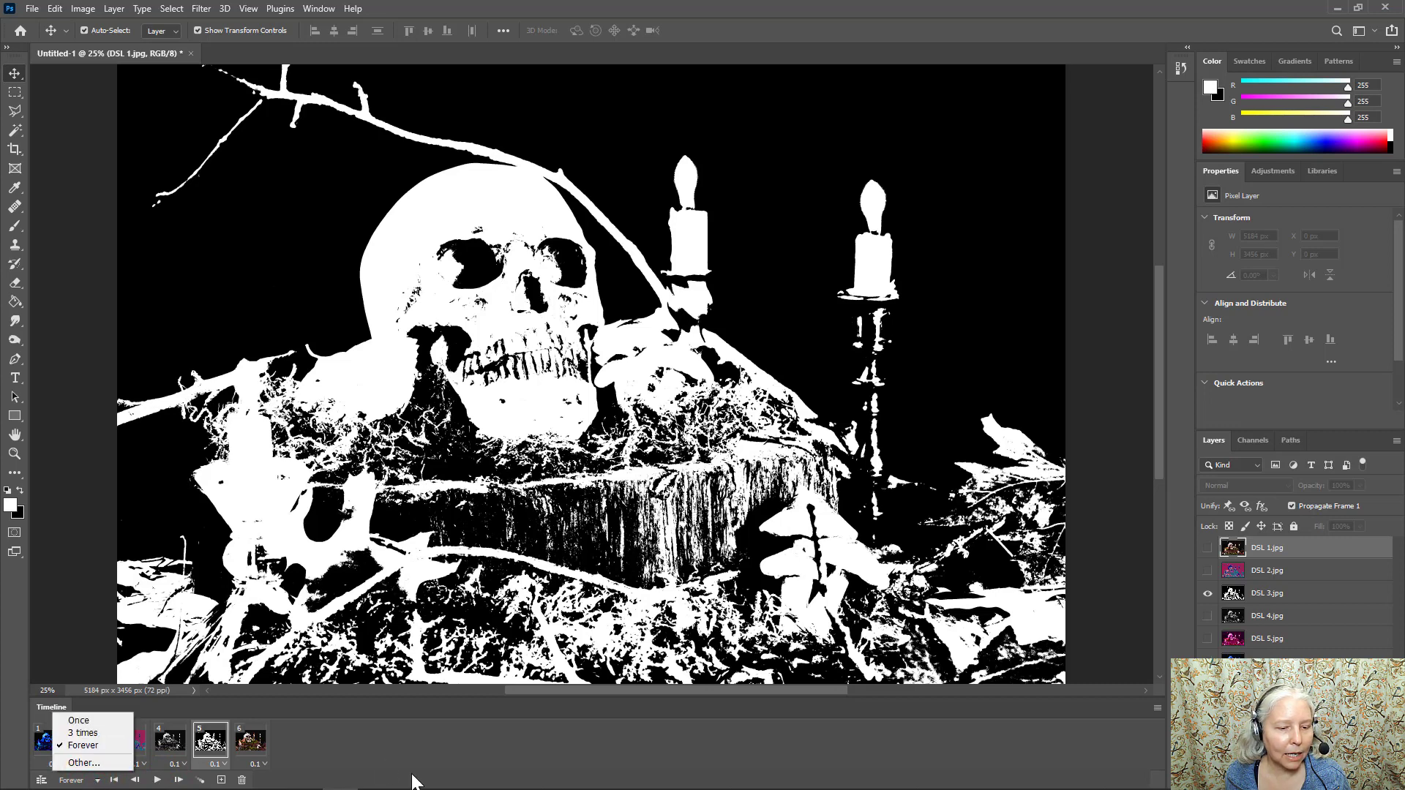
{"action": "left_click", "coordinate": [377, 756]}
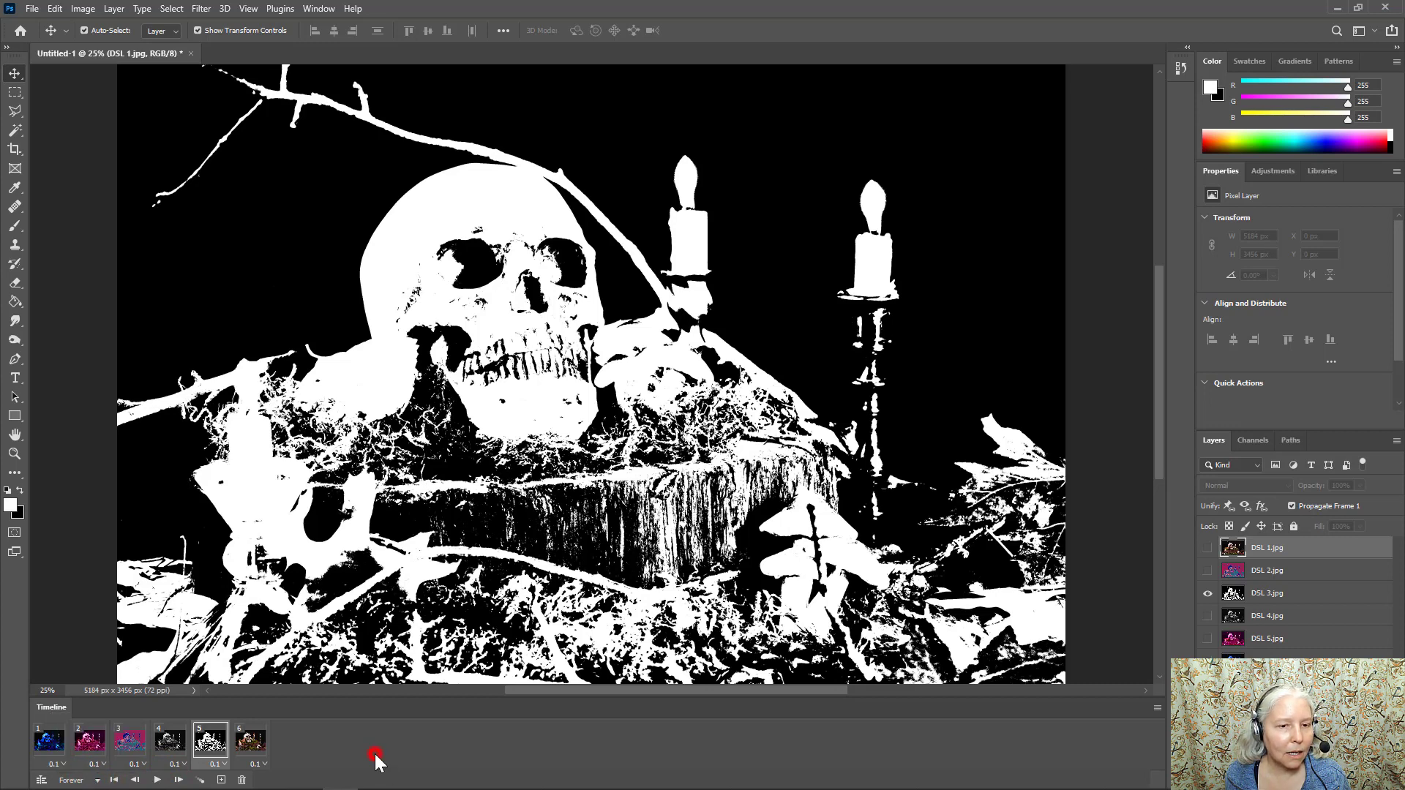
Step: Export the animation with Save for Web as a GIF named DSL Animation 2 in the DSL Images folder
{"action": "left_click", "coordinate": [32, 10]}
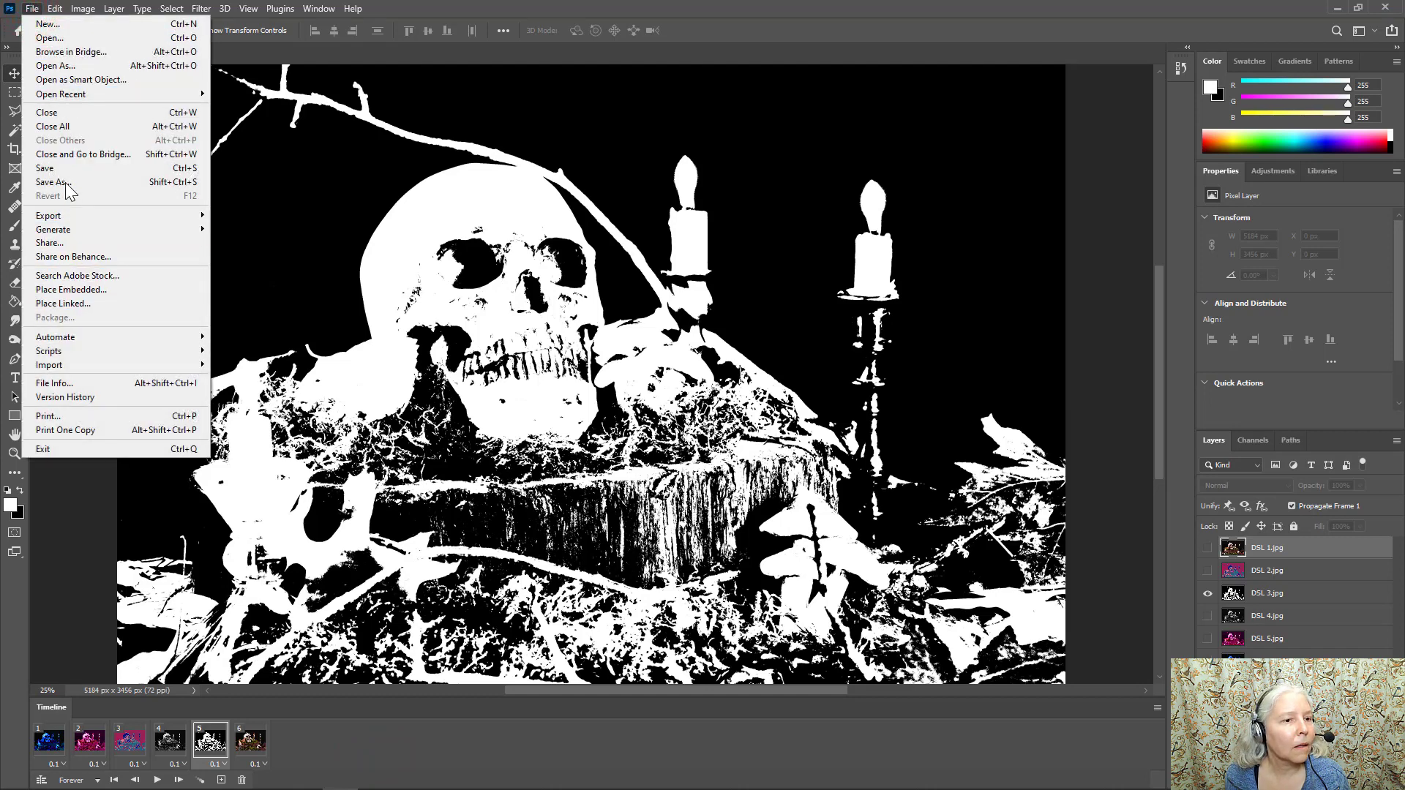
{"action": "mouse_move", "coordinate": [78, 212]}
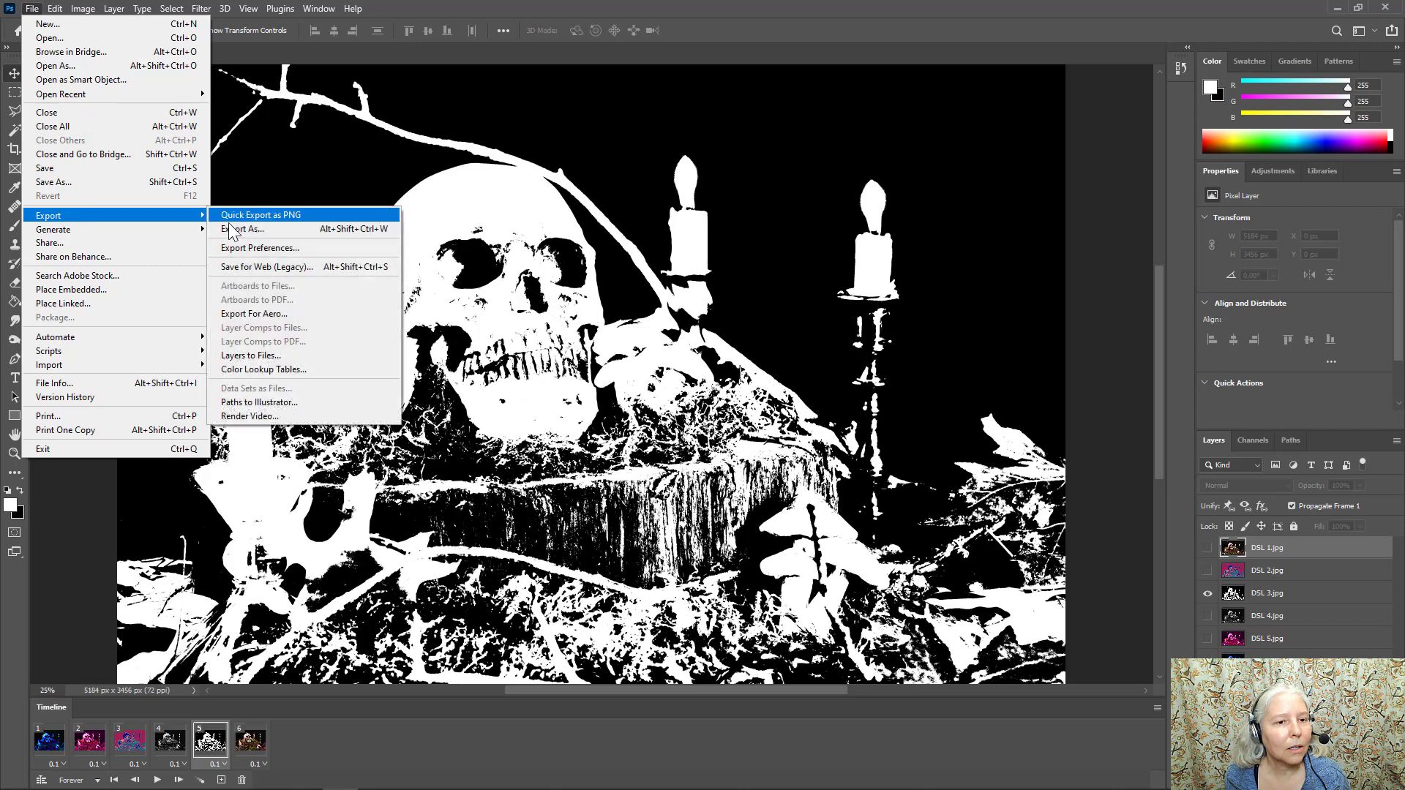
{"action": "left_click", "coordinate": [262, 268]}
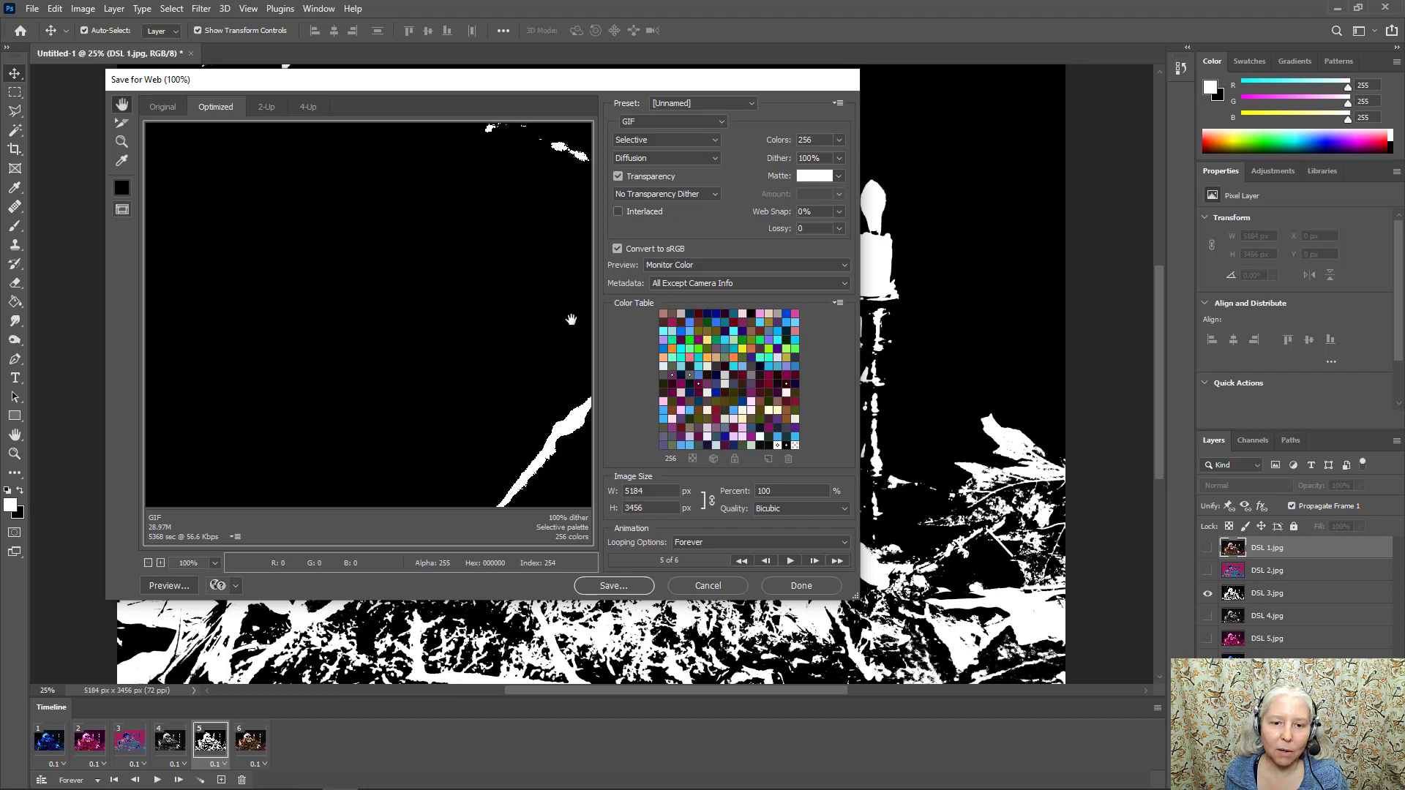
{"action": "left_click", "coordinate": [635, 585]}
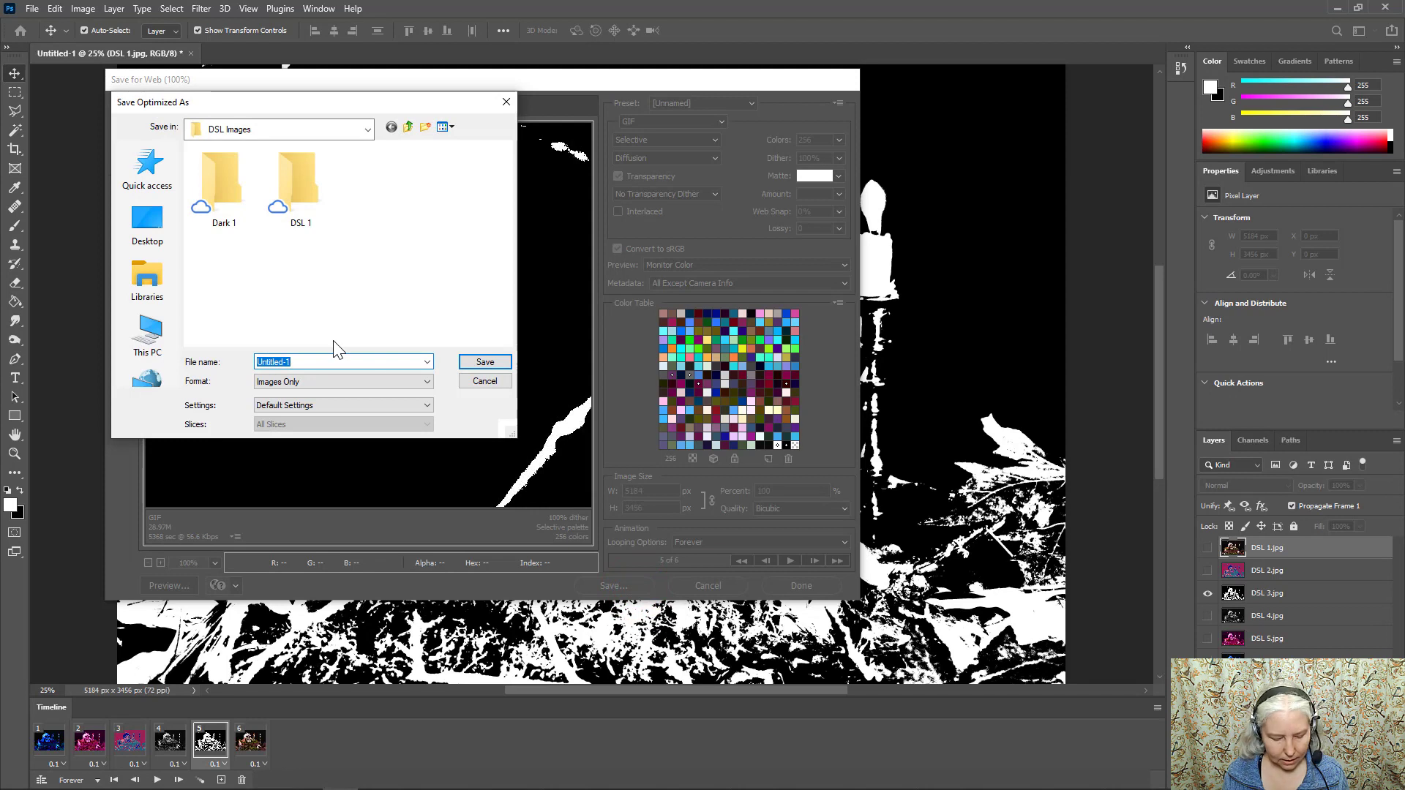
{"action": "type", "text": "D"}
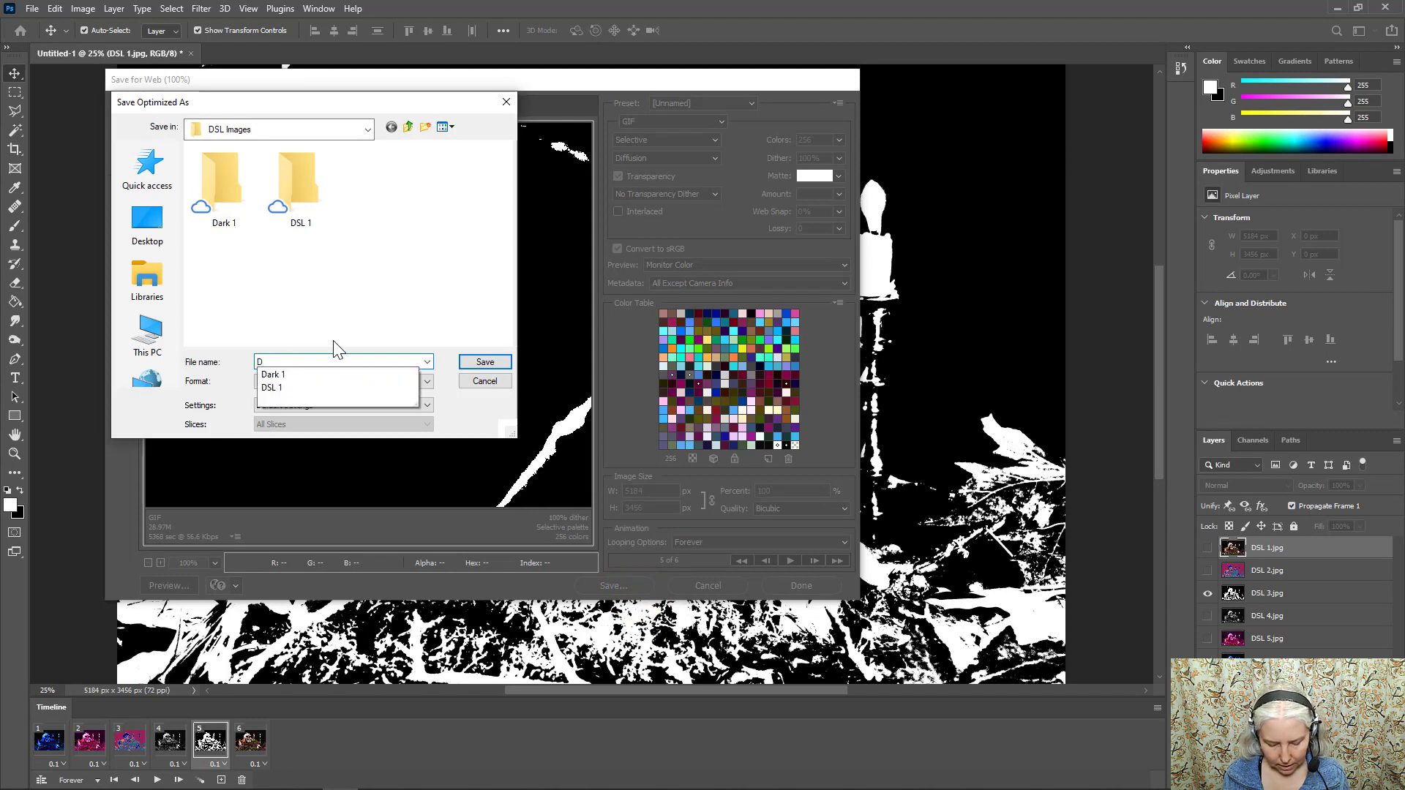
{"action": "type", "text": "SL Animation 2"}
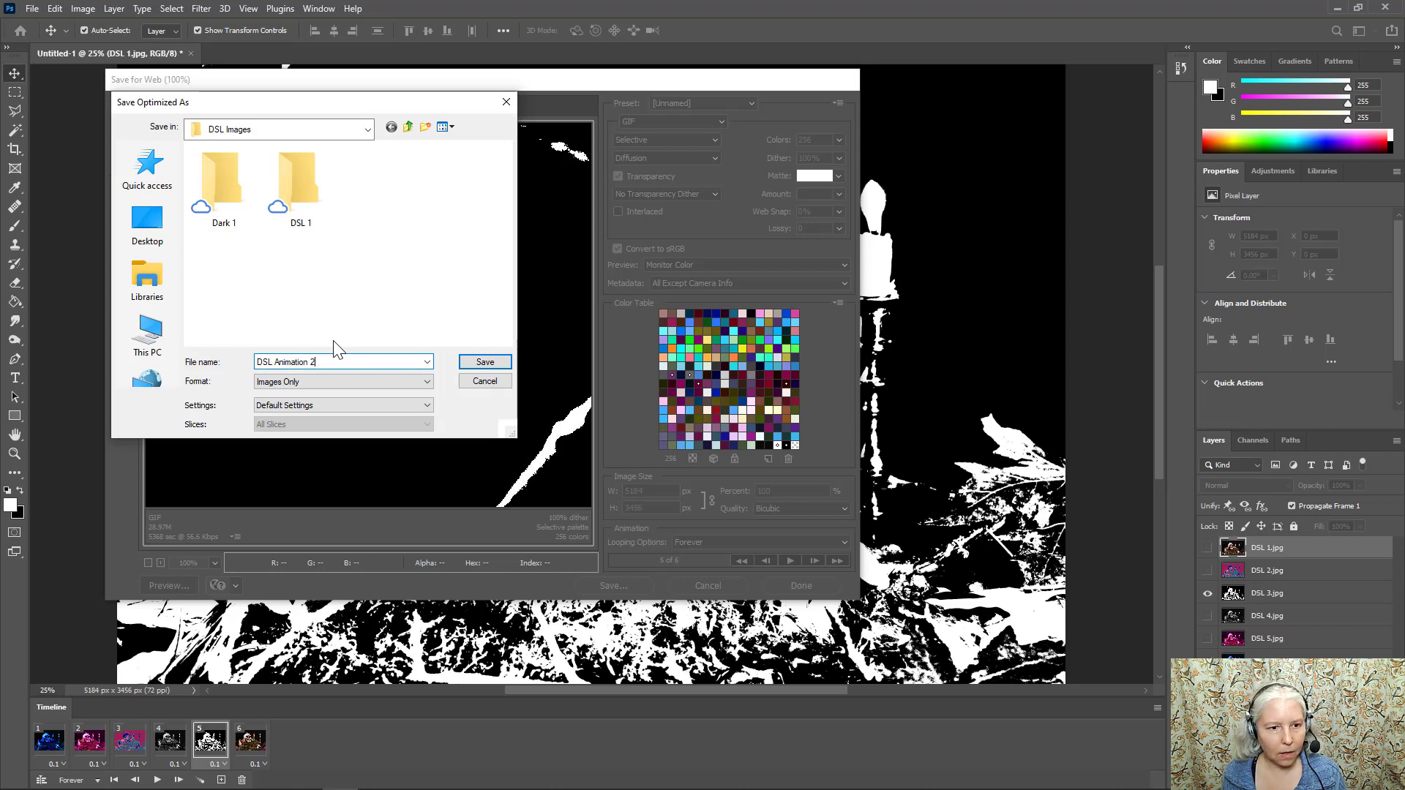
{"action": "left_click", "coordinate": [479, 366]}
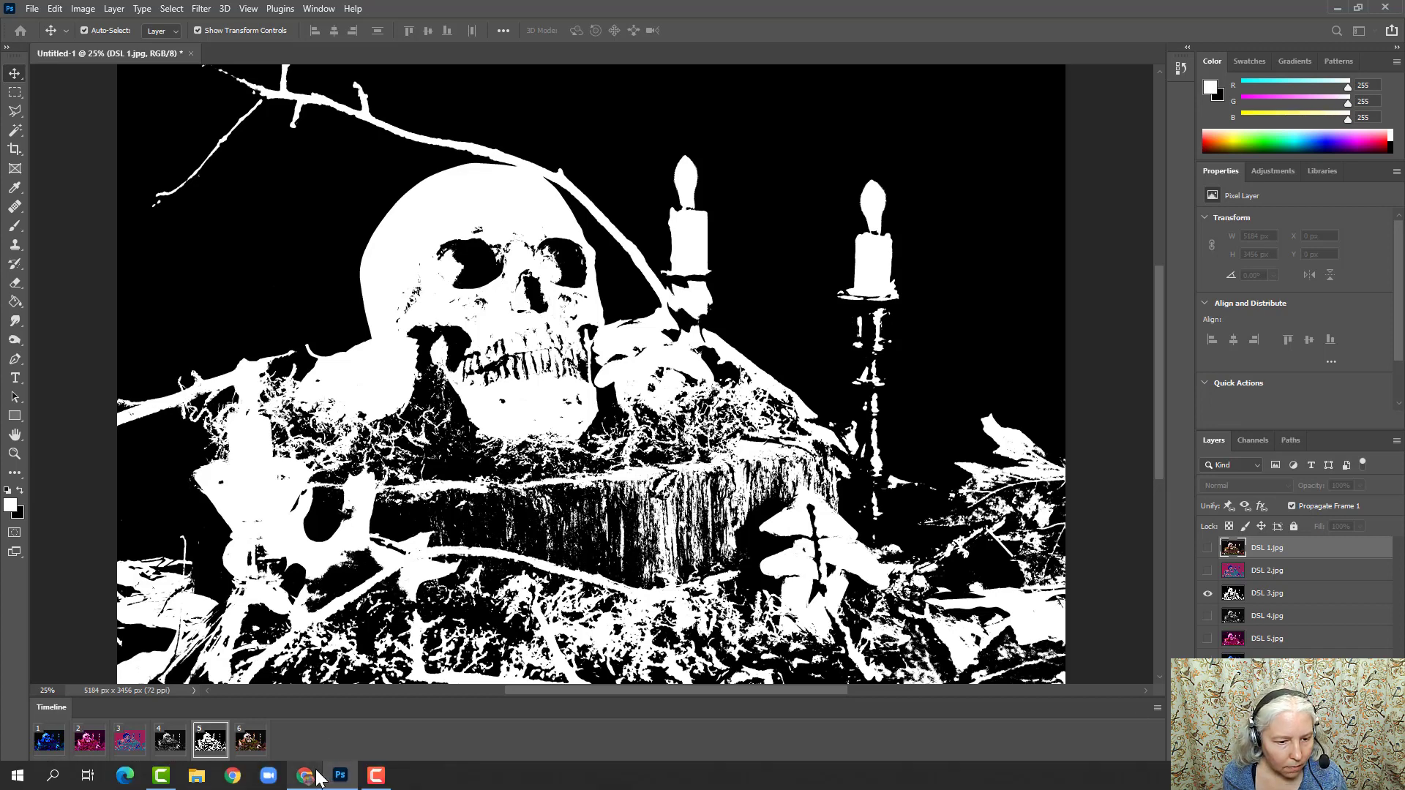
Step: Switch to Google Drive in the browser and open DSL-Animation-2.gif from the DSL Images folder to view it
{"action": "left_click", "coordinate": [333, 775]}
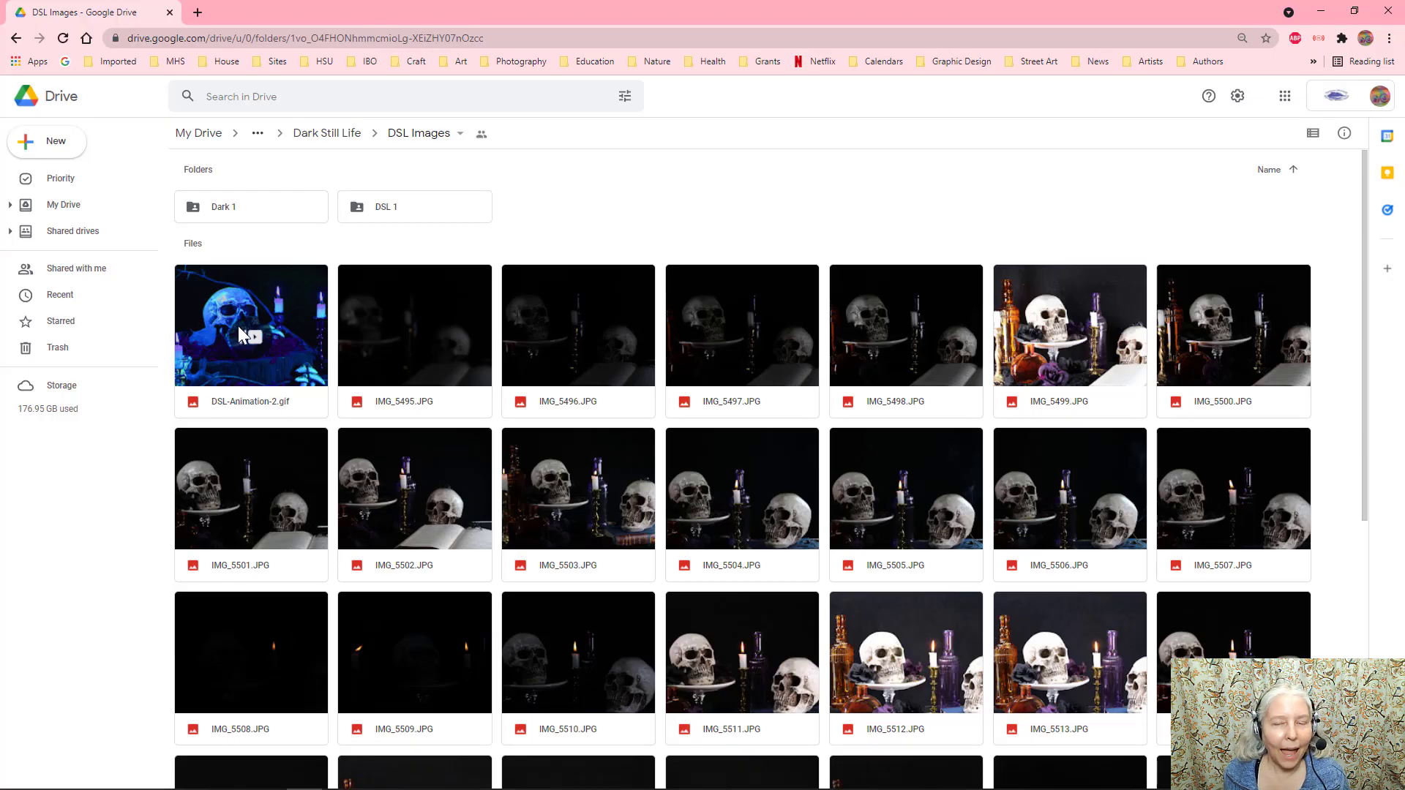
{"action": "left_click", "coordinate": [239, 327]}
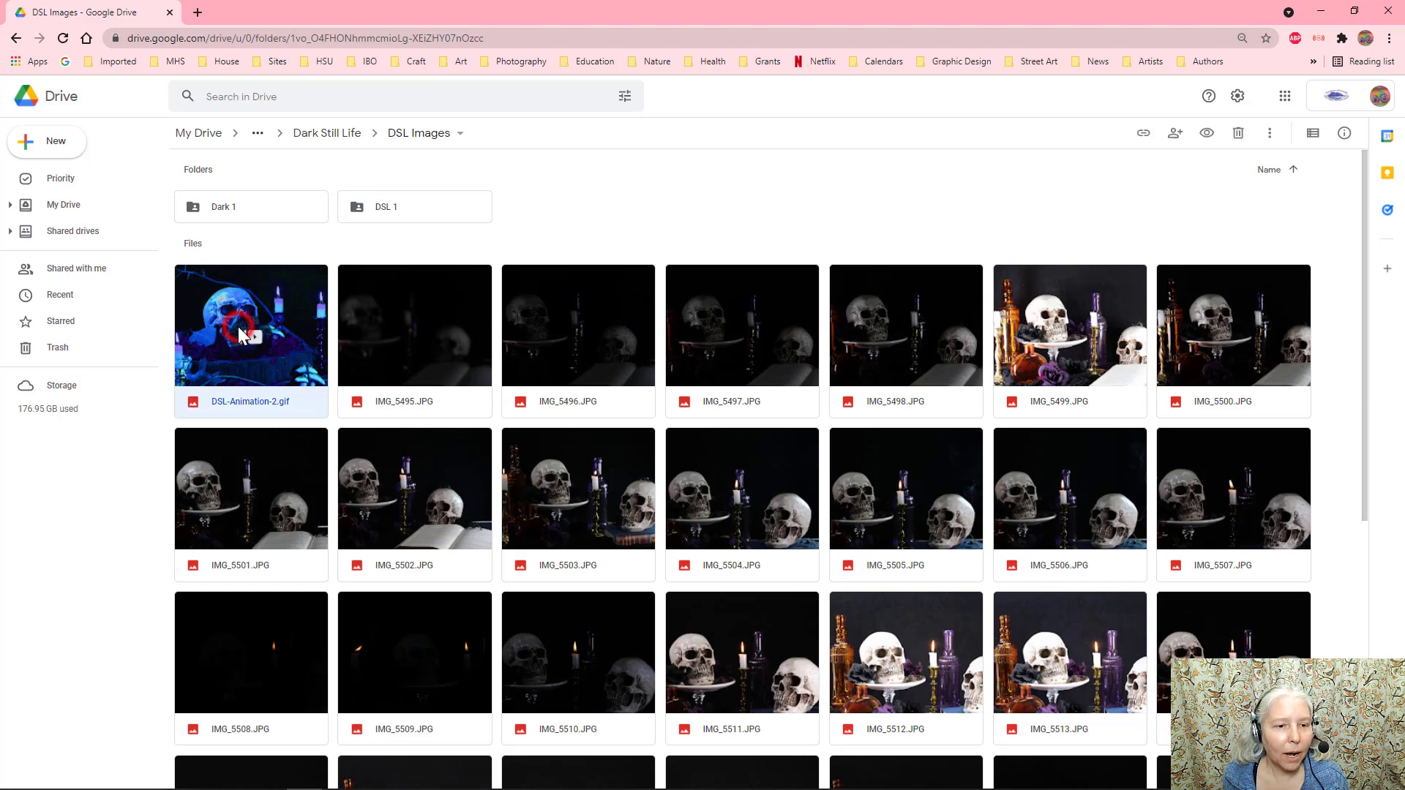
{"action": "double_click", "coordinate": [239, 326]}
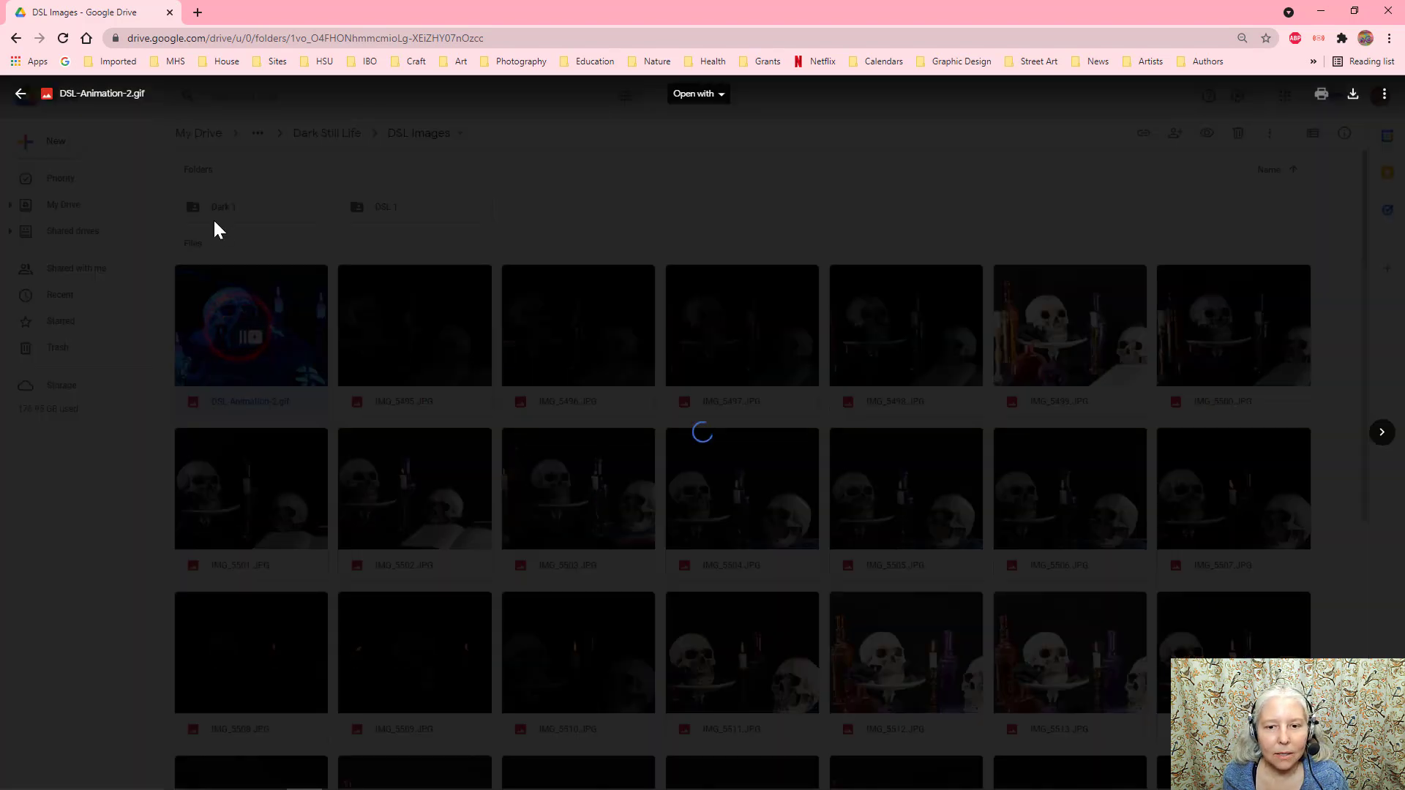